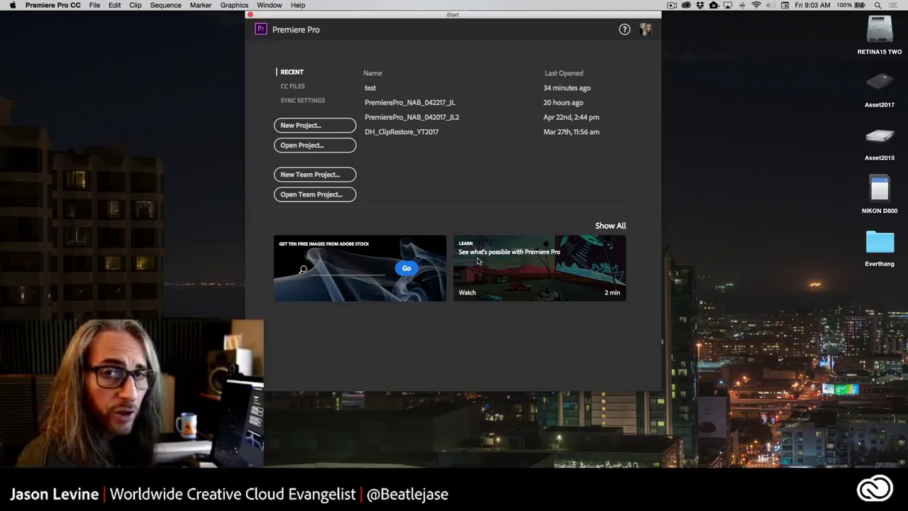
# Start a new project and name it MakeVideoDay1.
pyautogui.click(299, 125)
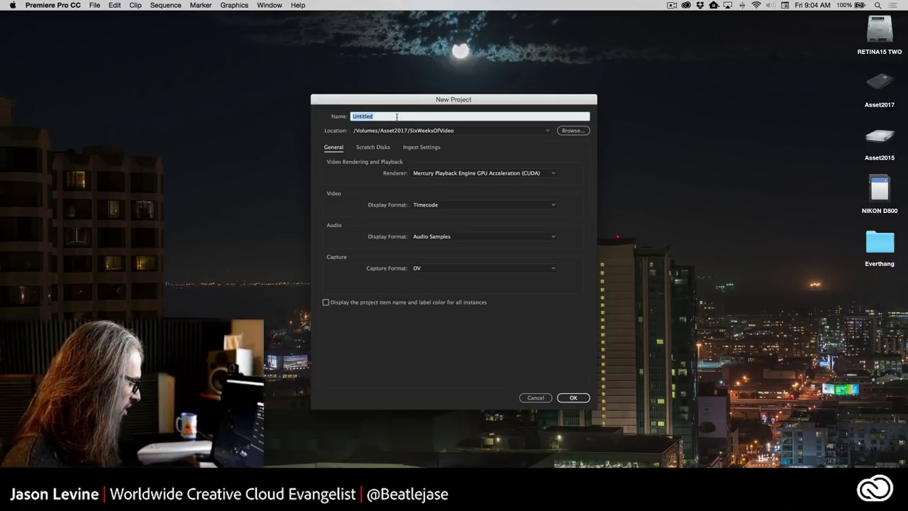
pyautogui.write('MakeVideoD')
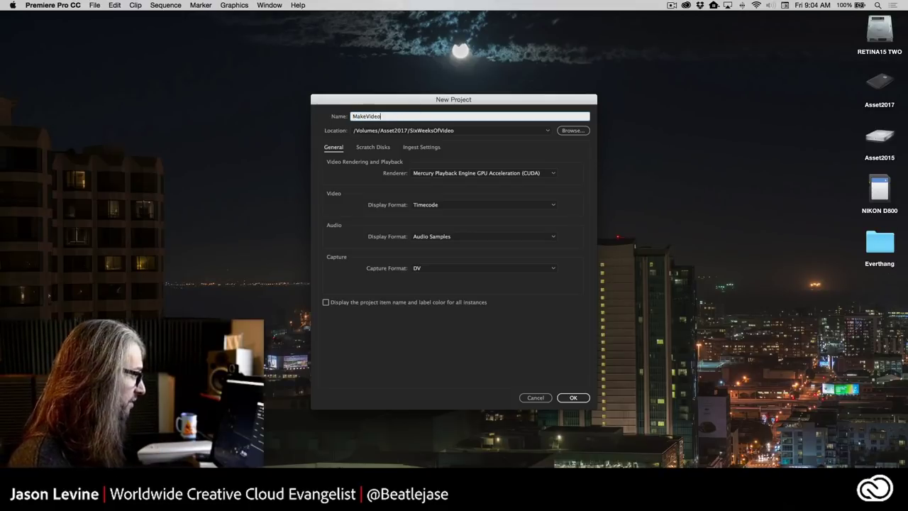
pyautogui.write('ay1')
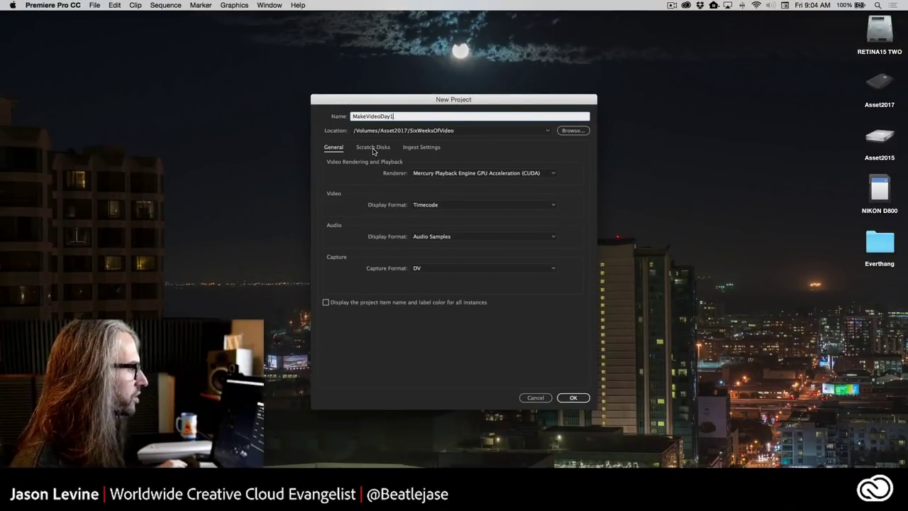
# Look through the scratch disk and ingest settings of the new project, returning to the general settings.
pyautogui.click(372, 150)
pyautogui.click(430, 150)
pyautogui.click(332, 149)
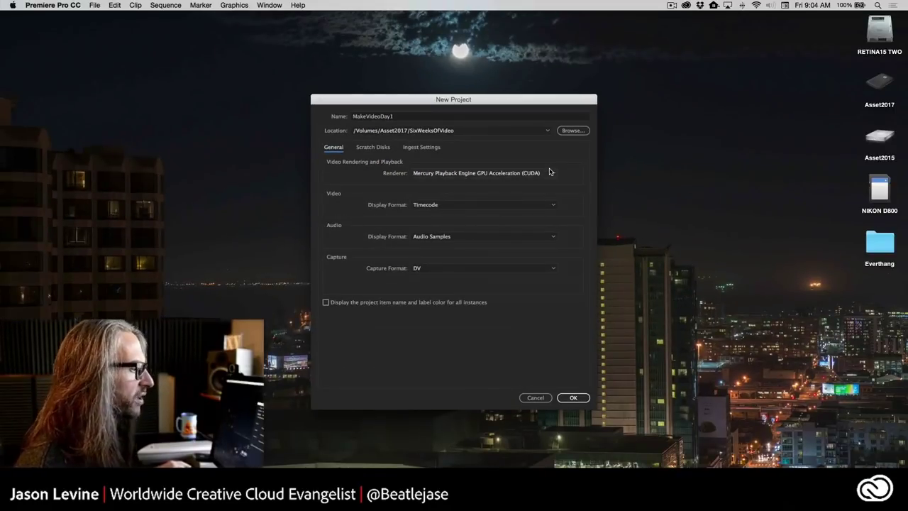
# Review the available video renderers, keeping Mercury Playback Engine GPU Acceleration (CUDA).
pyautogui.click(550, 173)
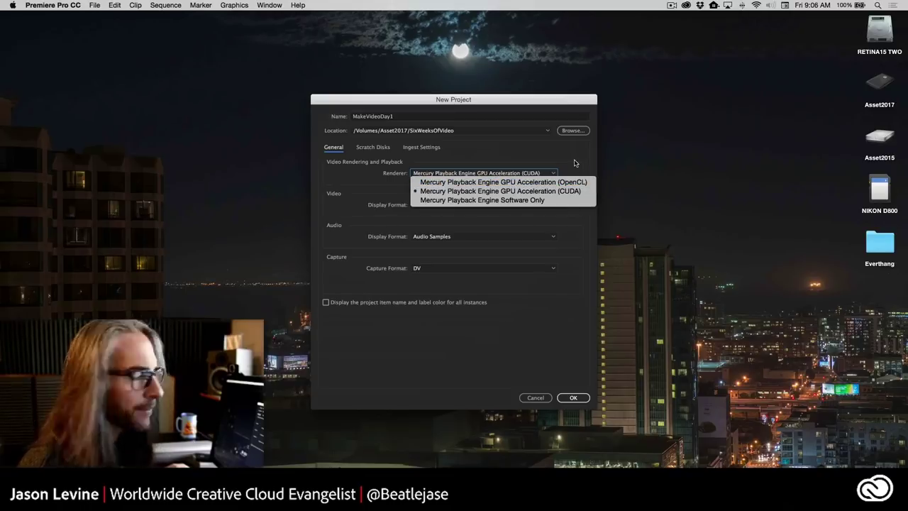
pyautogui.click(576, 164)
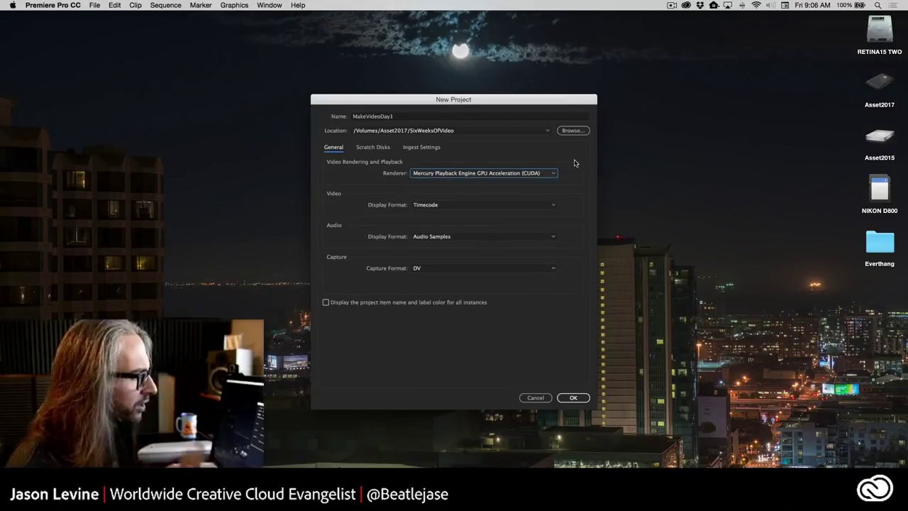
pyautogui.click(503, 177)
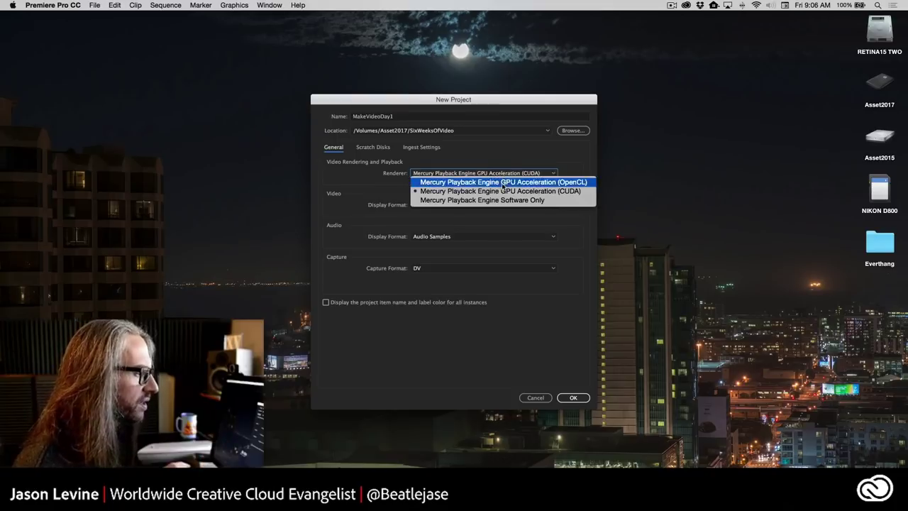
pyautogui.click(513, 151)
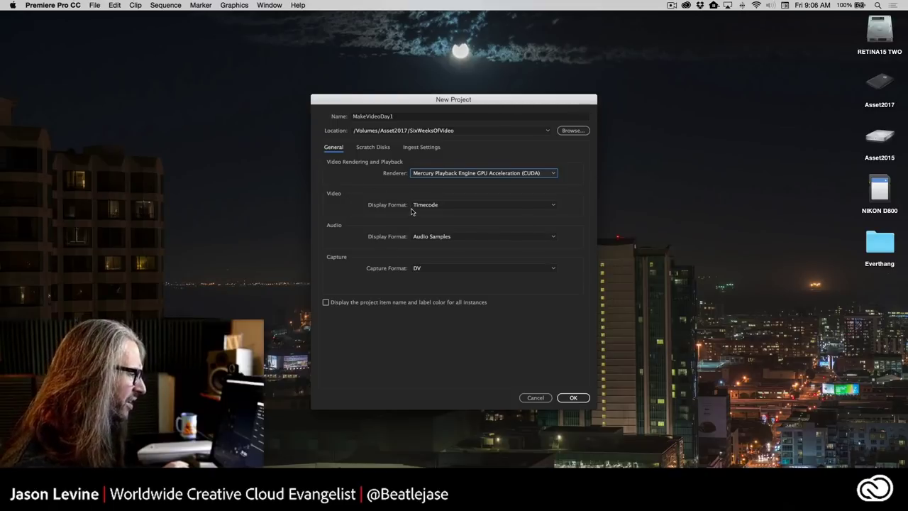
# Review the video display, audio display and capture format choices, keeping Timecode, Audio Samples and DV.
pyautogui.click(464, 206)
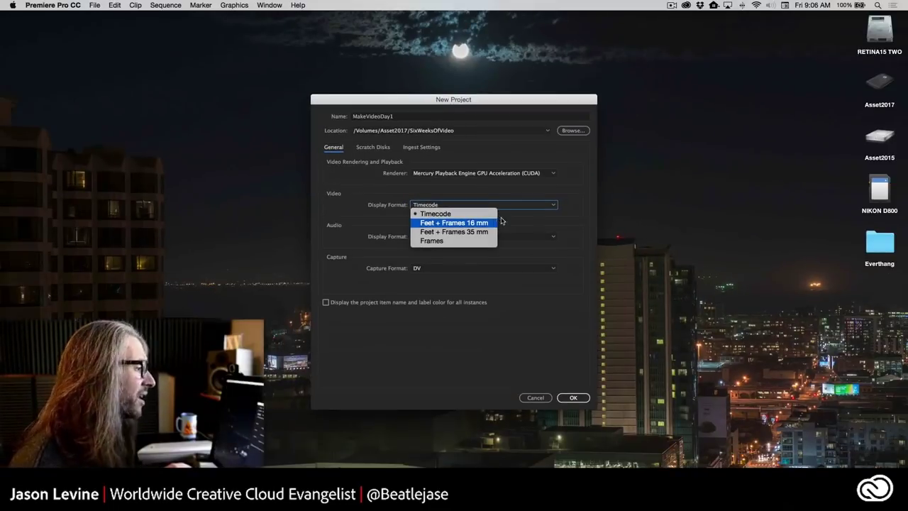
pyautogui.click(406, 221)
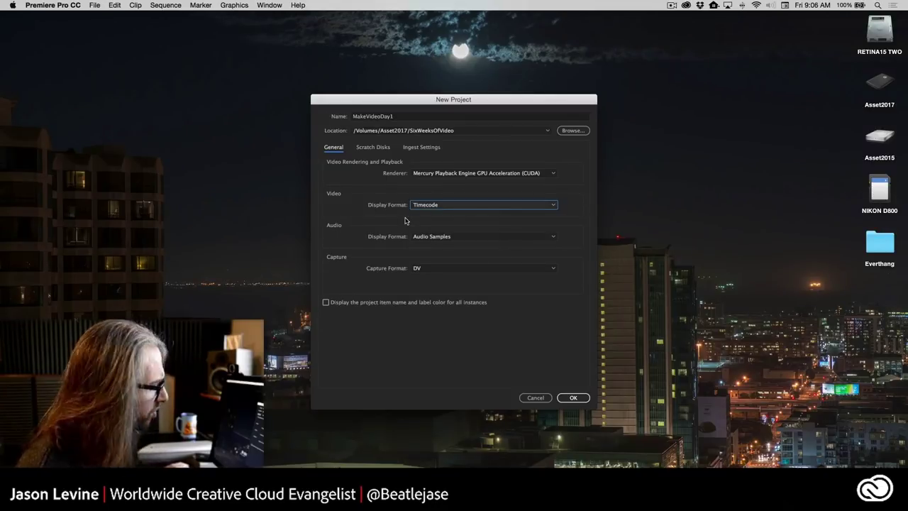
pyautogui.click(476, 238)
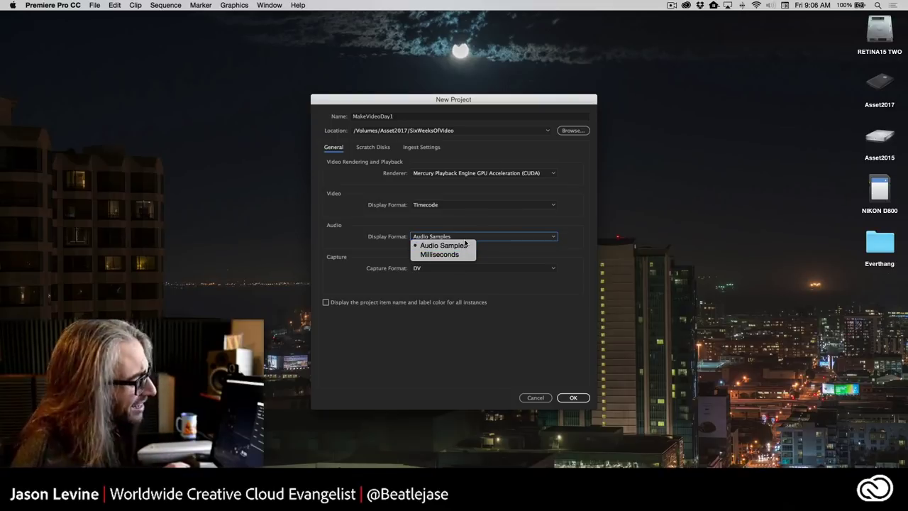
pyautogui.click(464, 248)
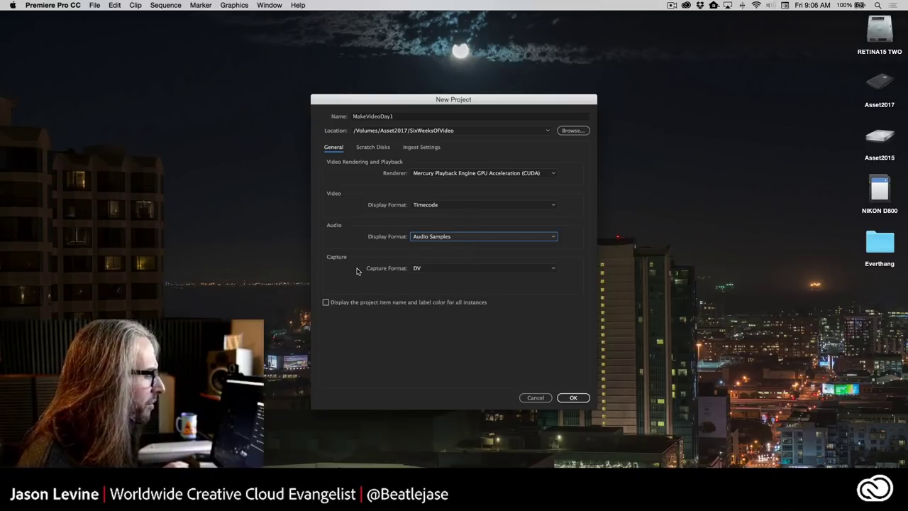
pyautogui.click(445, 269)
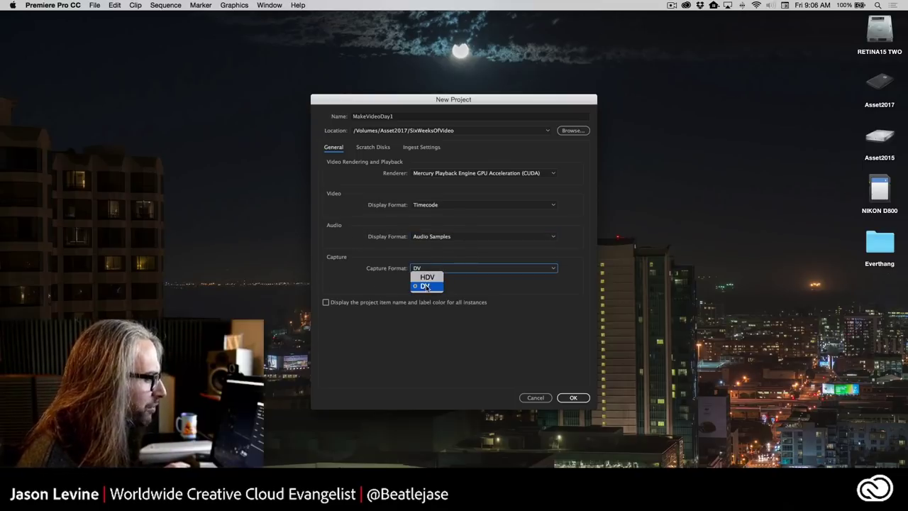
pyautogui.click(507, 282)
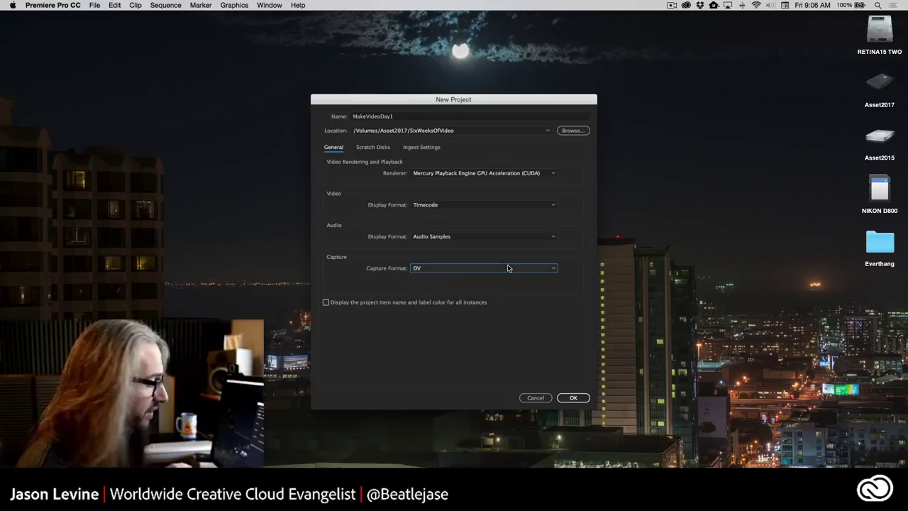
# Check the scratch disk locations and ingest settings, and create the project with its default settings.
pyautogui.click(373, 147)
pyautogui.moveTo(461, 100); pyautogui.dragTo(460, 68)
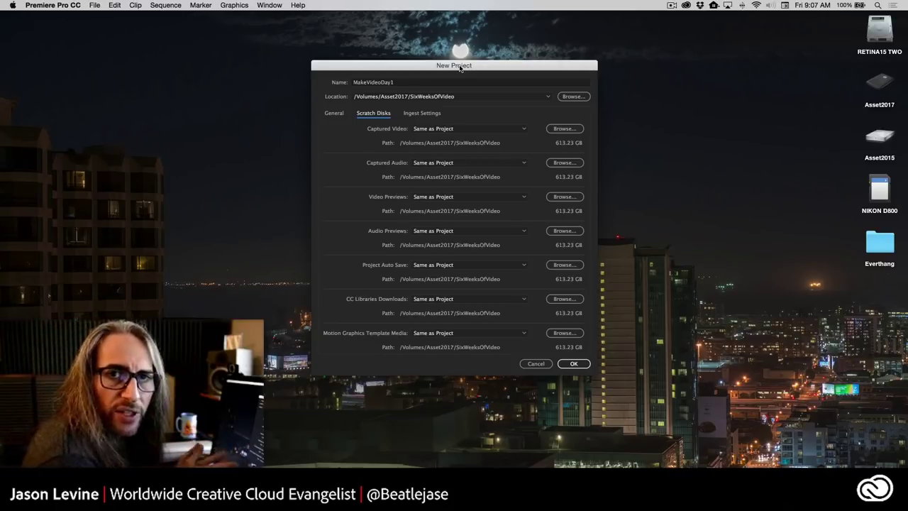
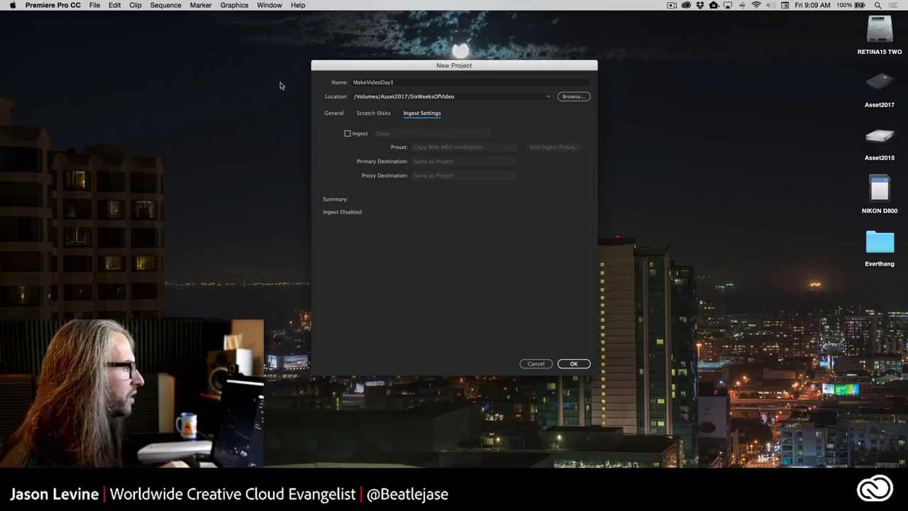
pyautogui.click(335, 113)
pyautogui.click(576, 364)
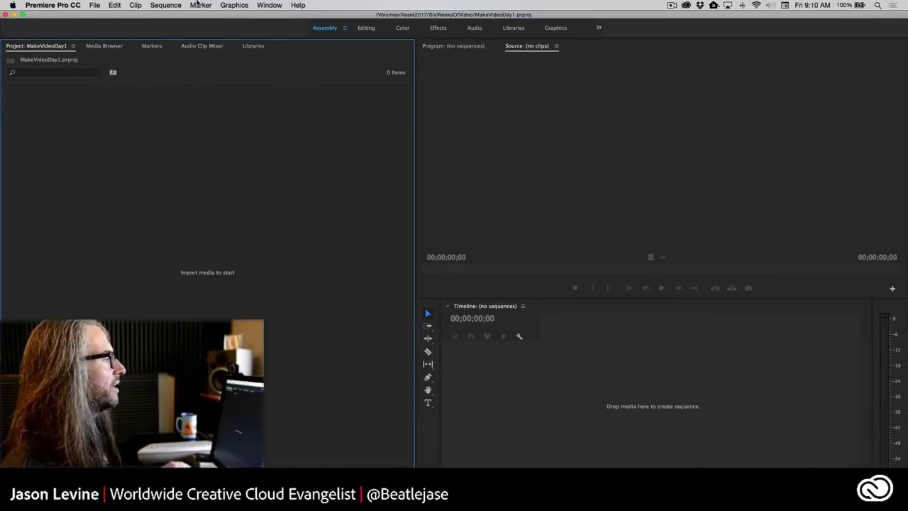
# Choose the Assembly workspace for the new project.
pyautogui.click(270, 5)
pyautogui.moveTo(279, 17)
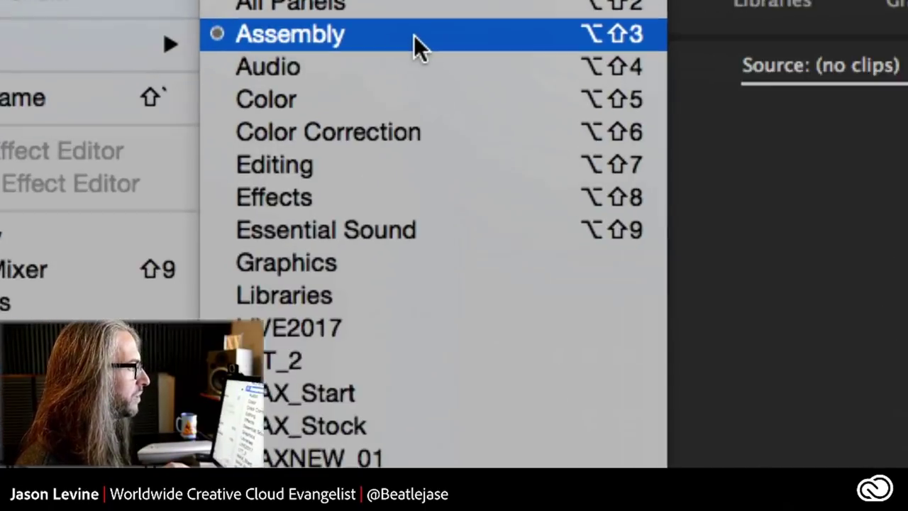
pyautogui.click(413, 35)
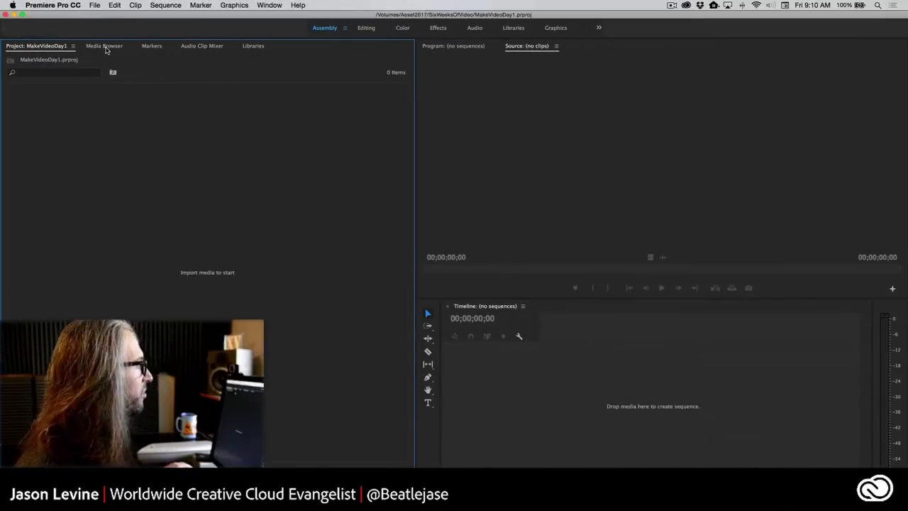
# Bring the Media Browser to the front of its panel group to show the Vinyl_Video_NEW EDIT clips.
pyautogui.click(270, 5)
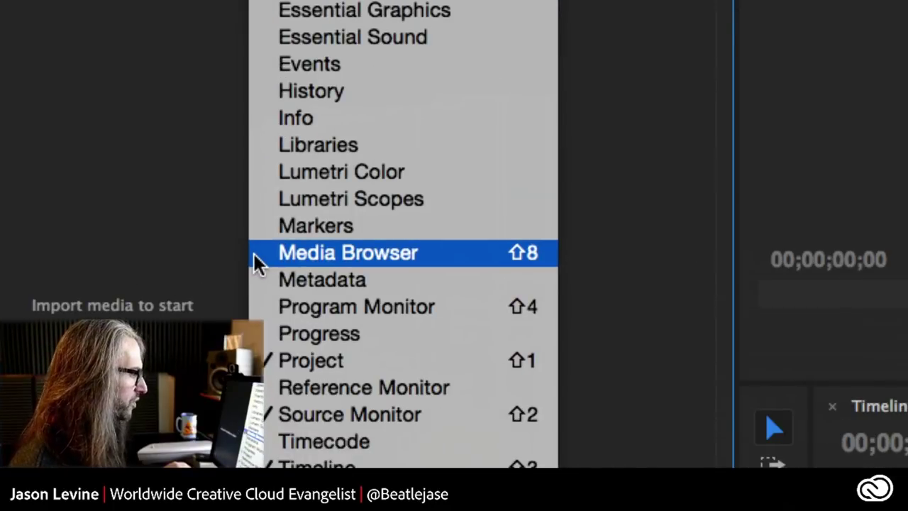
pyautogui.click(279, 5)
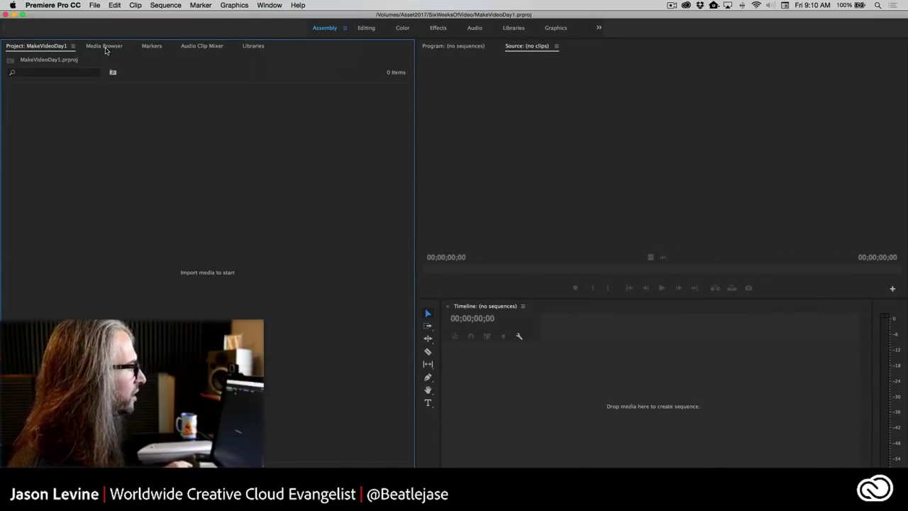
pyautogui.click(106, 47)
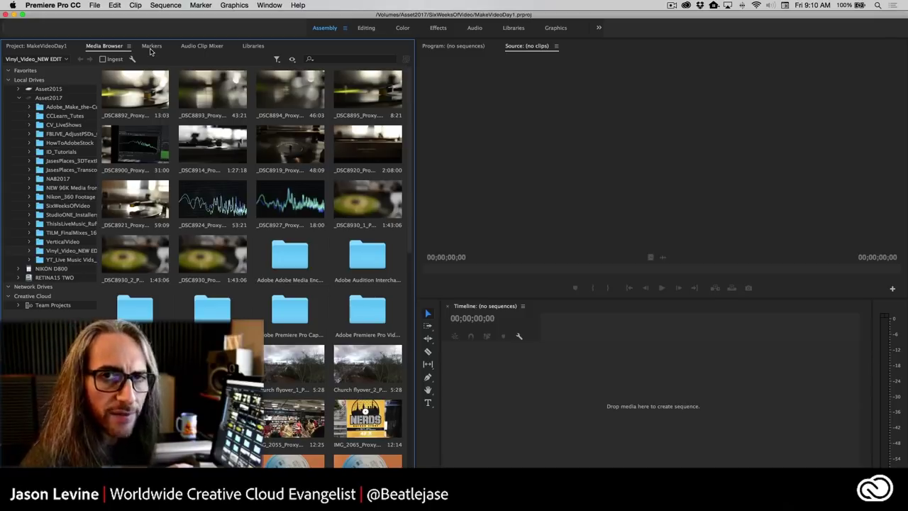
# Reorder the Media Browser within its panel group so it sits after Markers, and switch between the Project, Markers and Media Browser panels.
pyautogui.moveTo(104, 48); pyautogui.dragTo(209, 45)
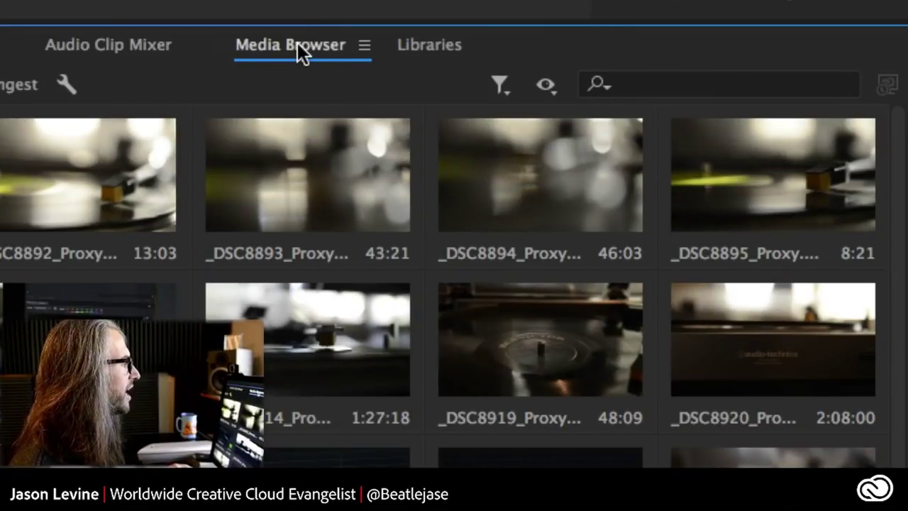
pyautogui.moveTo(297, 42); pyautogui.dragTo(82, 41)
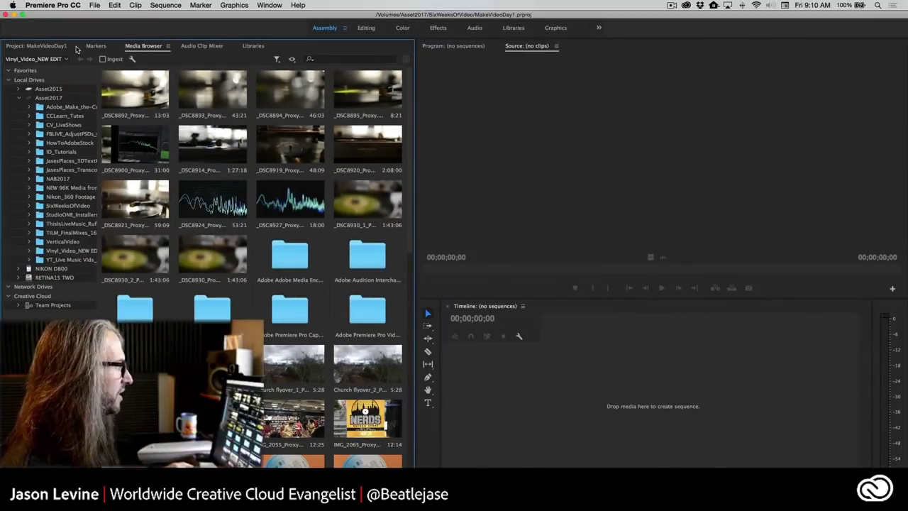
pyautogui.click(92, 47)
pyautogui.click(37, 46)
pyautogui.click(93, 46)
pyautogui.click(136, 46)
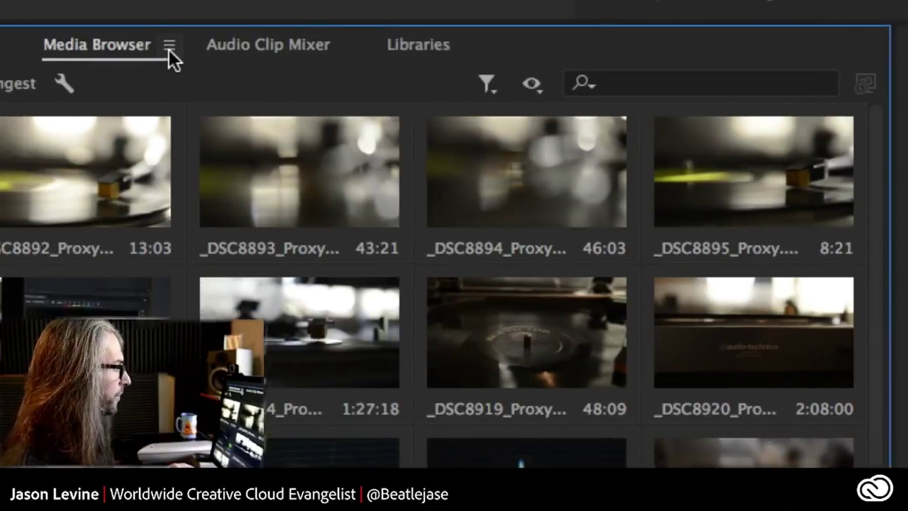
# Undock the Media Browser as a floating window, move it aside, and dock it back between the Project and Markers panels.
pyautogui.click(169, 47)
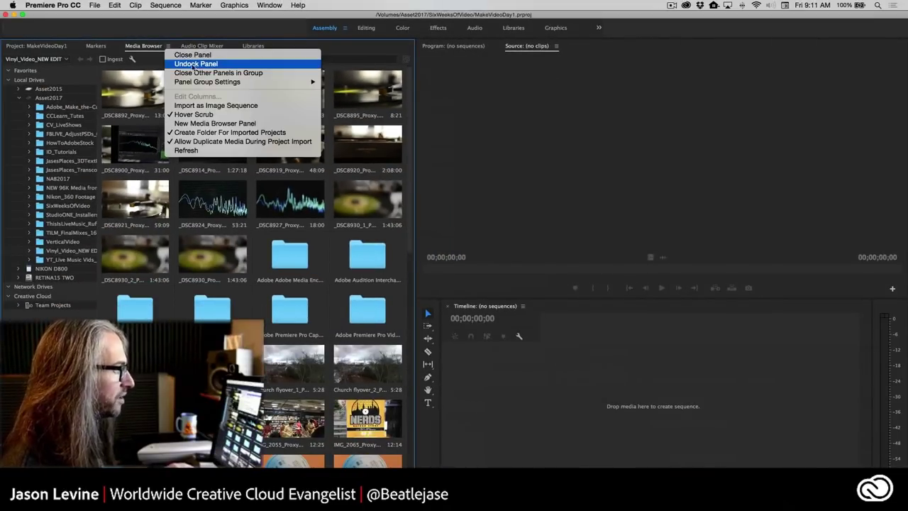
pyautogui.click(196, 66)
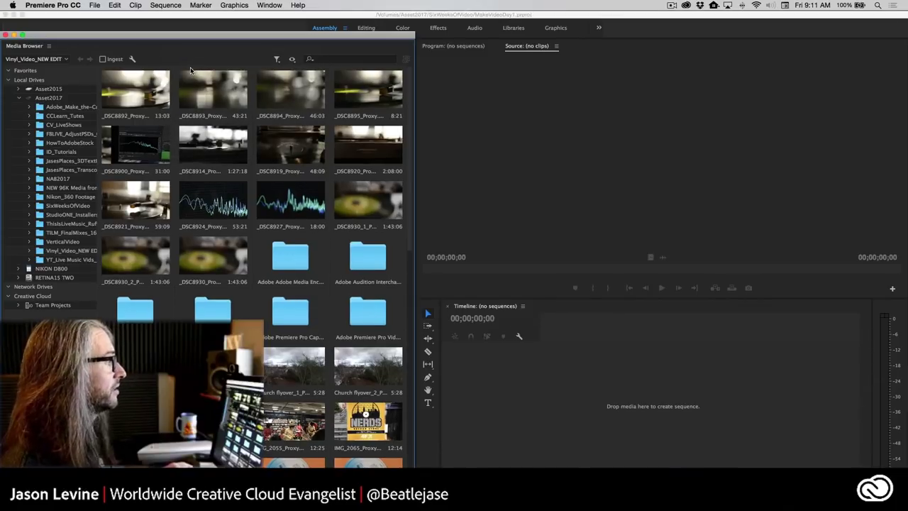
pyautogui.moveTo(149, 39); pyautogui.dragTo(447, 59)
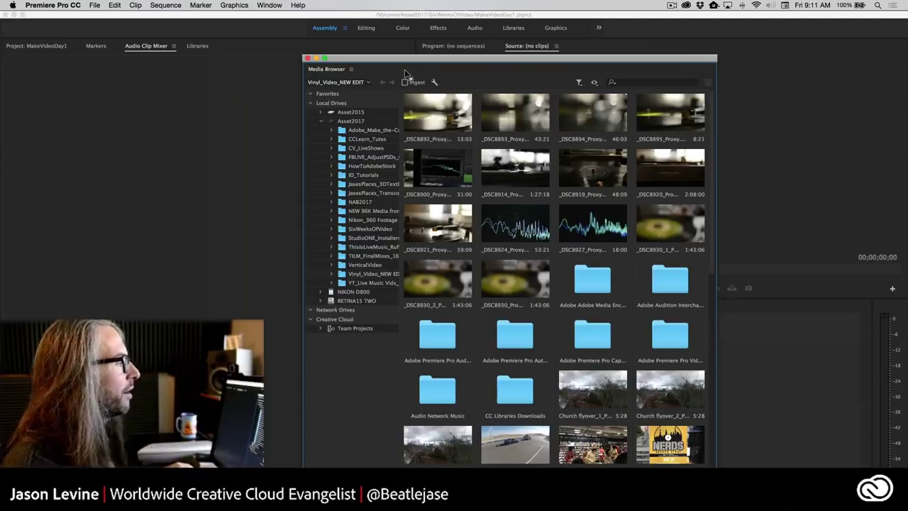
pyautogui.moveTo(329, 70); pyautogui.dragTo(108, 51)
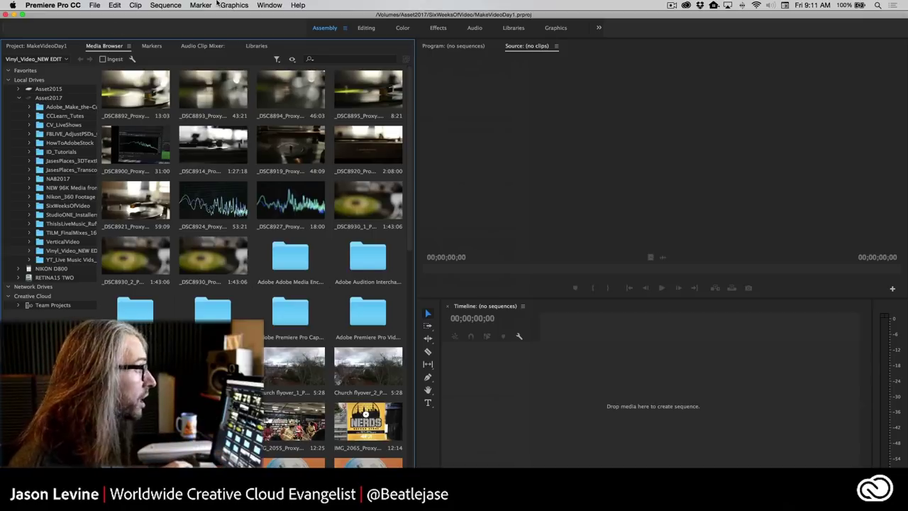
pyautogui.click(270, 4)
pyautogui.moveTo(273, 18)
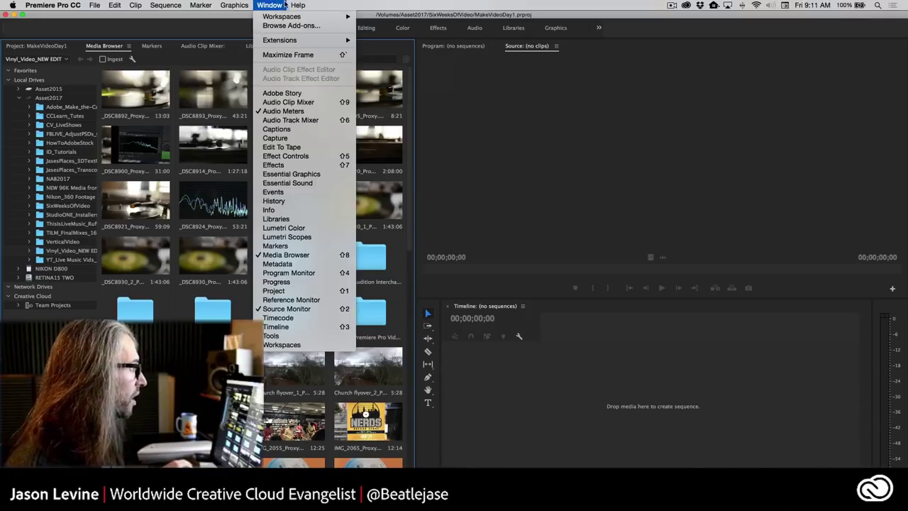
pyautogui.moveTo(284, 17)
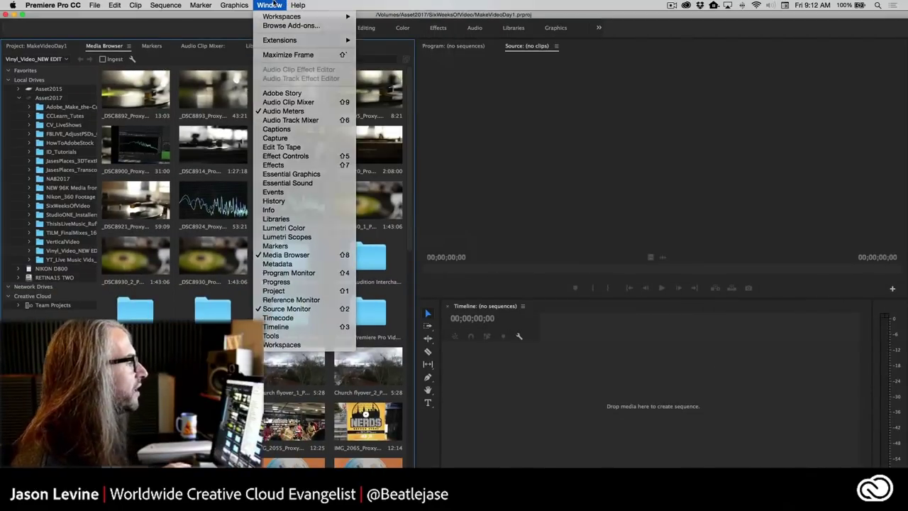
pyautogui.click(274, 4)
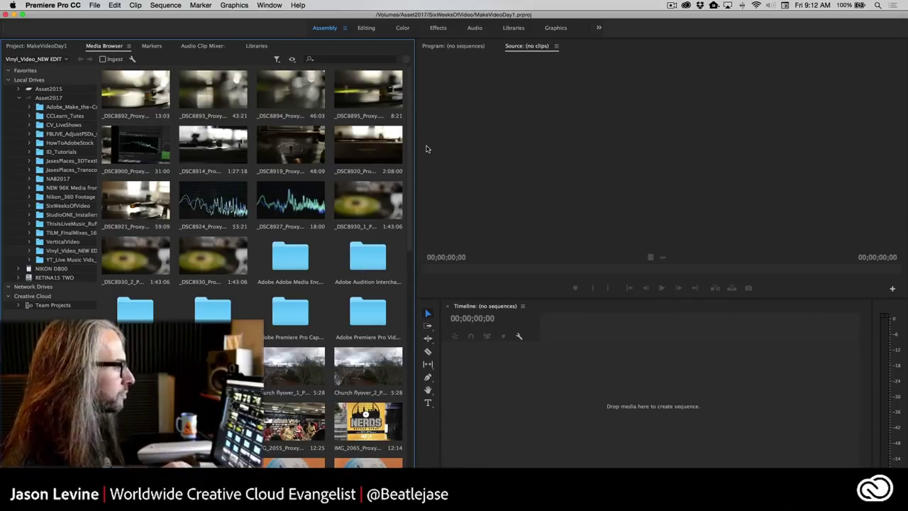
# Enlarge the Media Browser thumbnails so the clips show in three columns, and return to the first clips.
pyautogui.scroll(-3, 409, 114)
pyautogui.scroll(3, 410, 114)
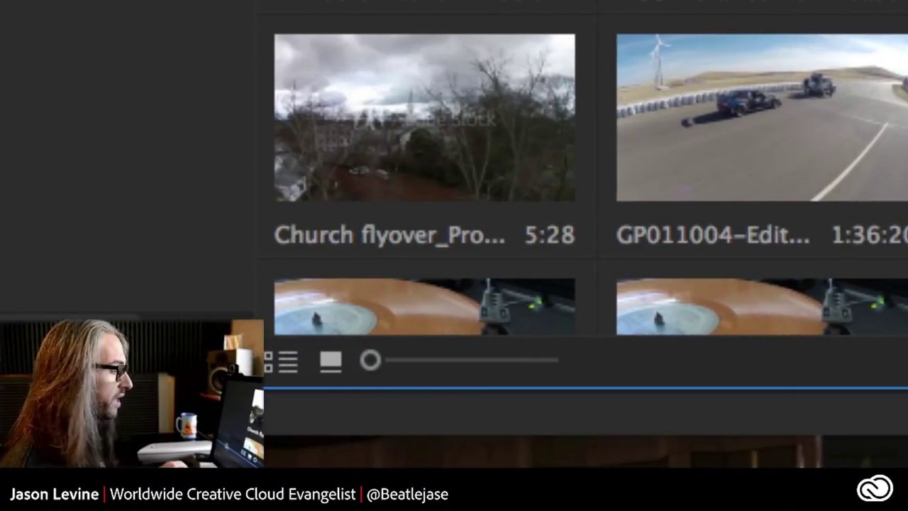
pyautogui.moveTo(369, 362); pyautogui.dragTo(405, 362)
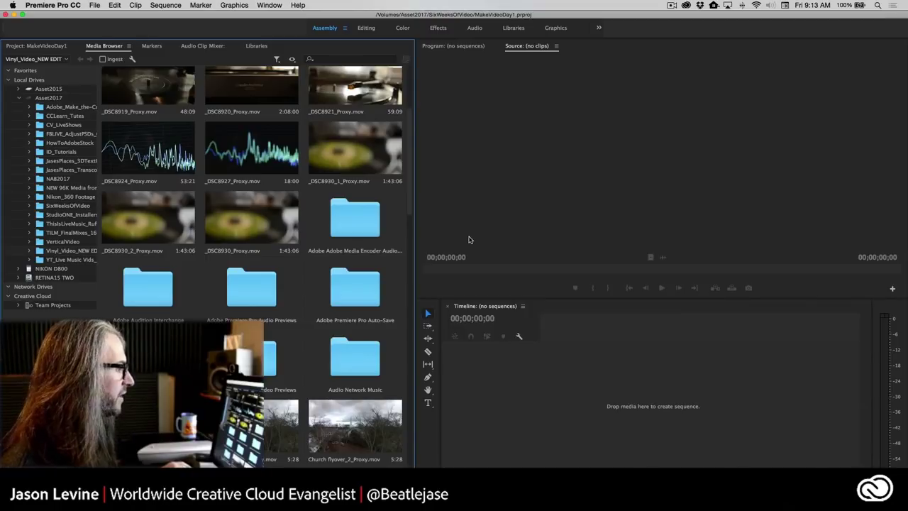
pyautogui.scroll(4, 369, 146)
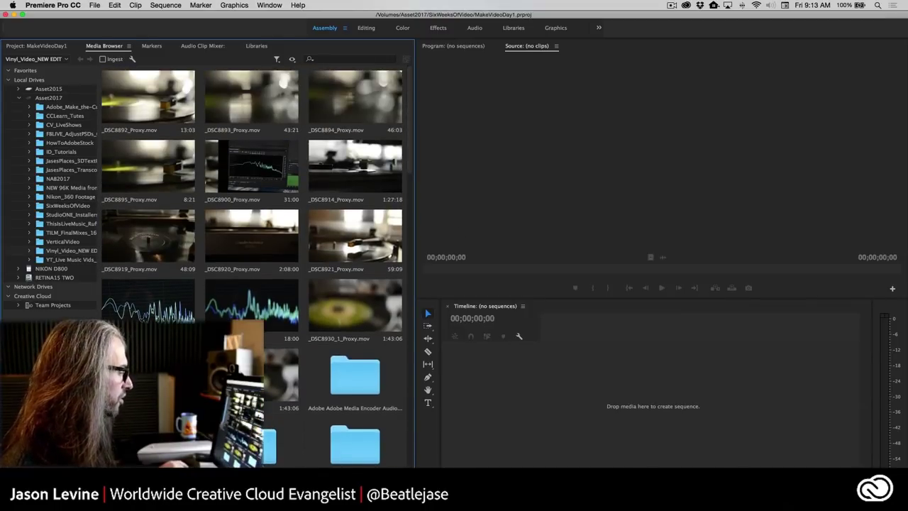
# Enlarge the Media Browser thumbnails so the clips show in two columns, and look through the Vinyl_Video_NEW EDIT footage.
pyautogui.press('=')
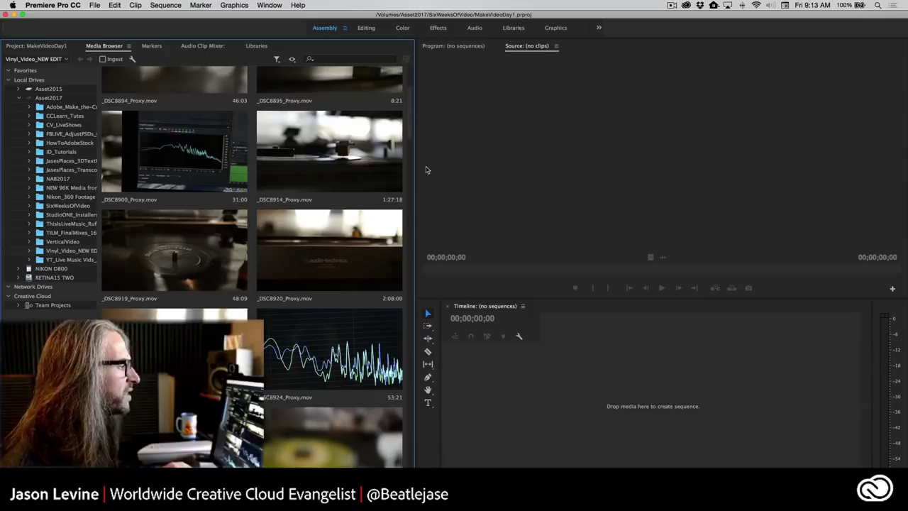
pyautogui.scroll(3, 397, 106)
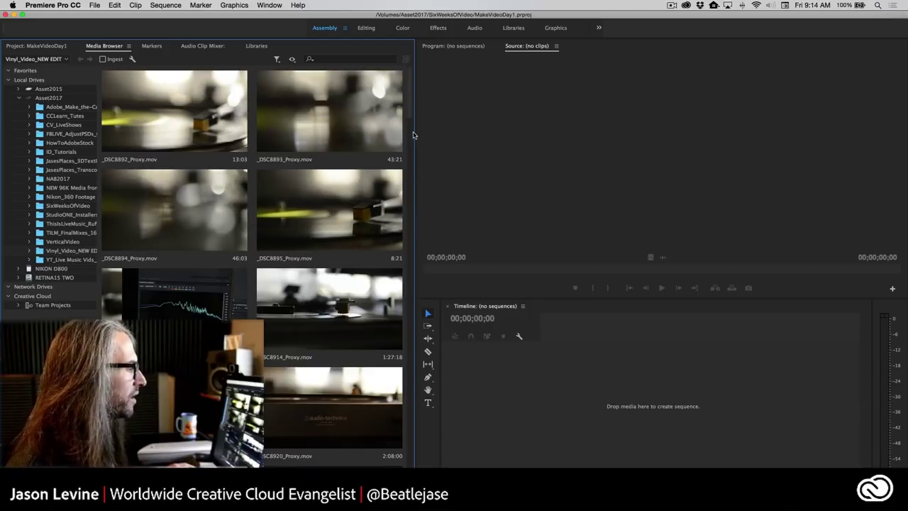
pyautogui.scroll(-5, 413, 142)
pyautogui.scroll(-3, 413, 141)
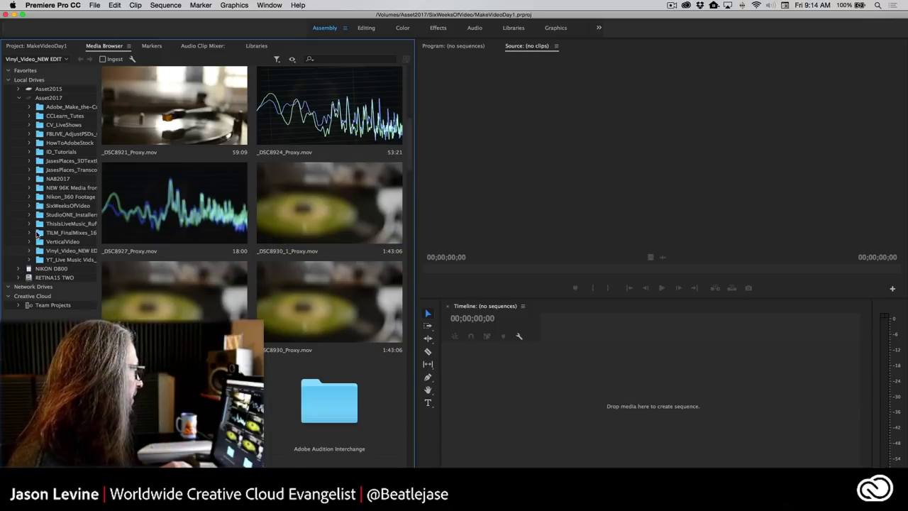
# Browse the Asset2015 drive to the MoogVintage project's CasioMedia folder and look through its clips.
pyautogui.click(19, 89)
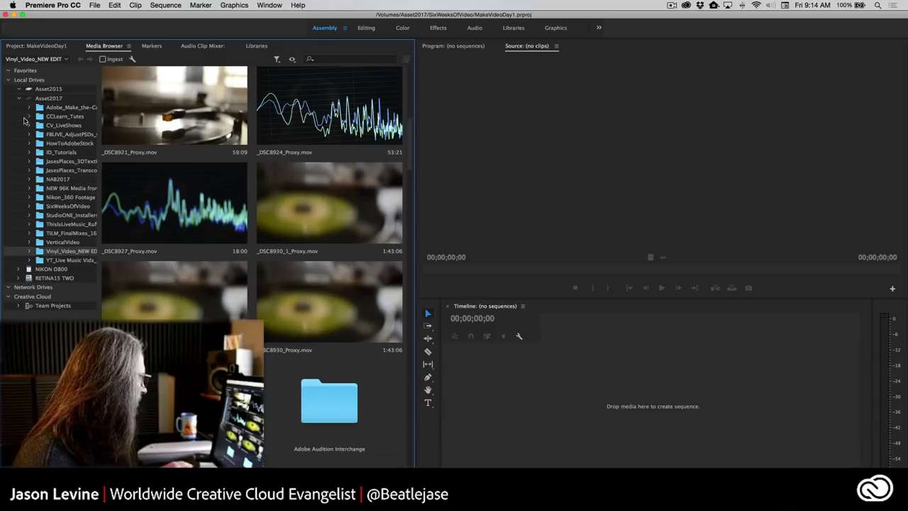
pyautogui.click(49, 89)
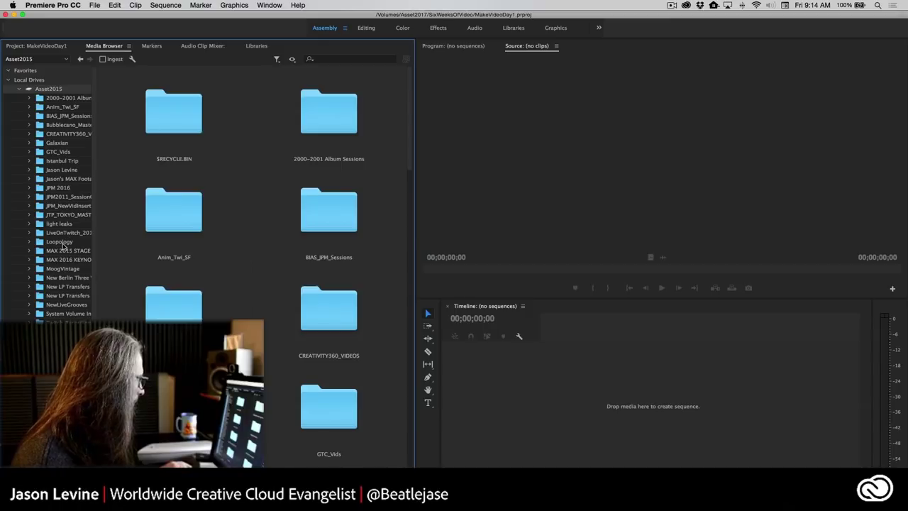
pyautogui.click(63, 268)
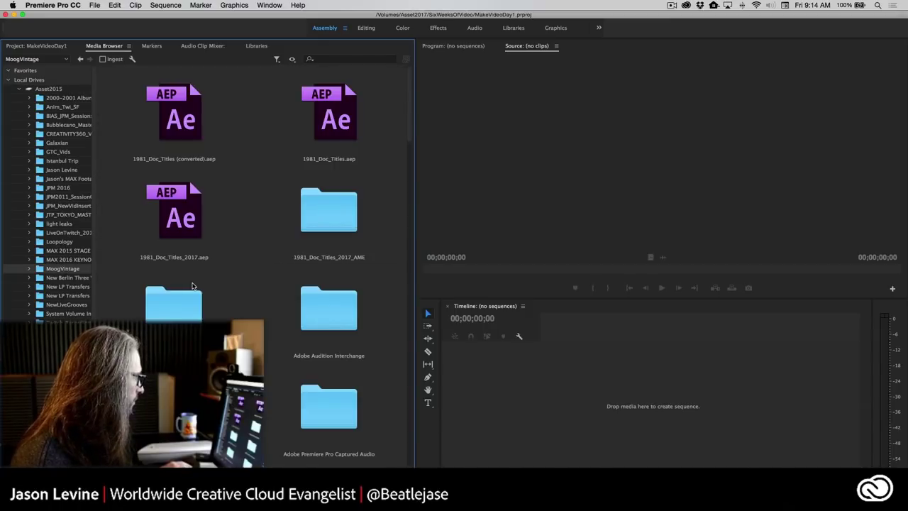
pyautogui.doubleClick(329, 113)
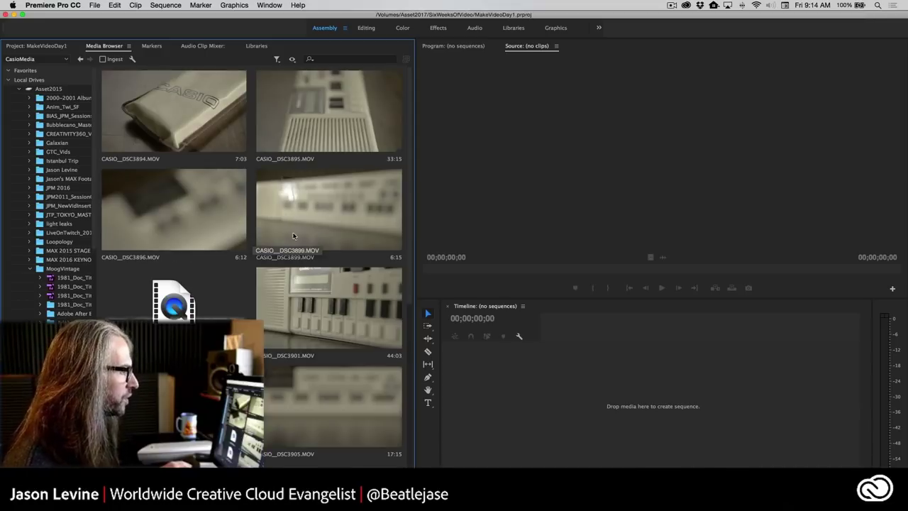
pyautogui.moveTo(409, 207); pyautogui.dragTo(414, 313)
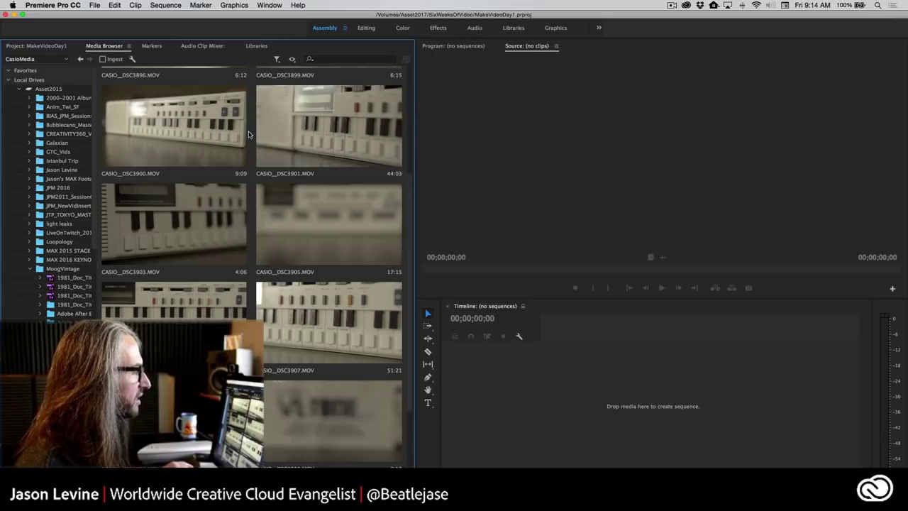
# Mark in and out points on the CASIO__DSC3900.MOV thumbnail to define a 5:01 range.
pyautogui.click(165, 129)
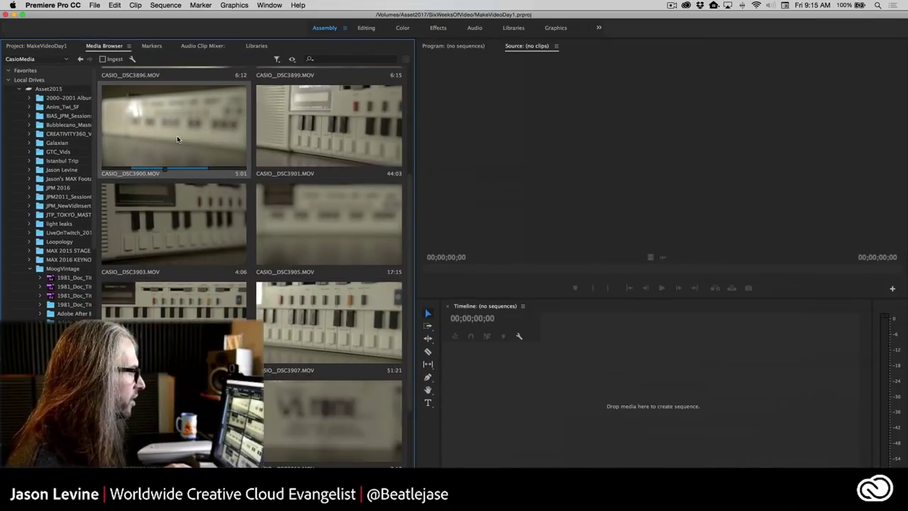
pyautogui.rightClick(177, 139)
pyautogui.press('Escape')
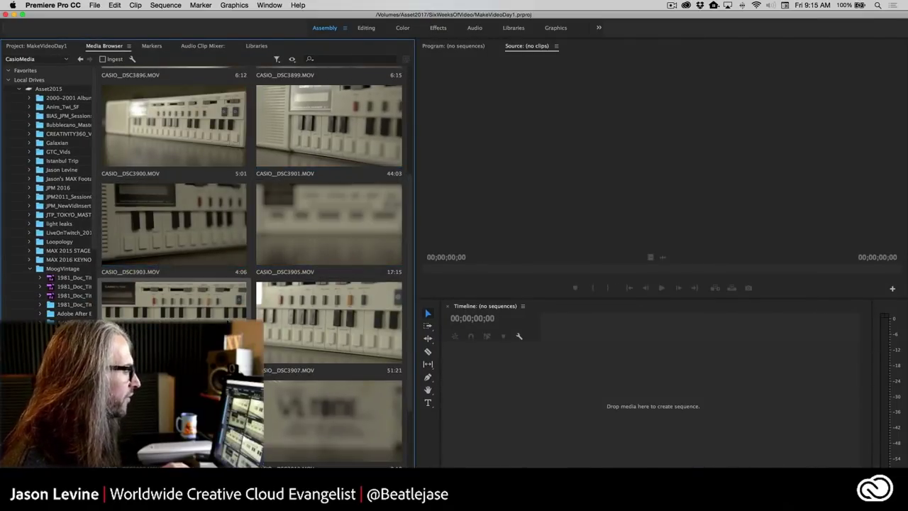
# Import CASIO__DSC3906, 3907, 3908 and 3910.MOV from the Media Browser and show them in the Project panel.
pyautogui.scroll(-3, 383, 286)
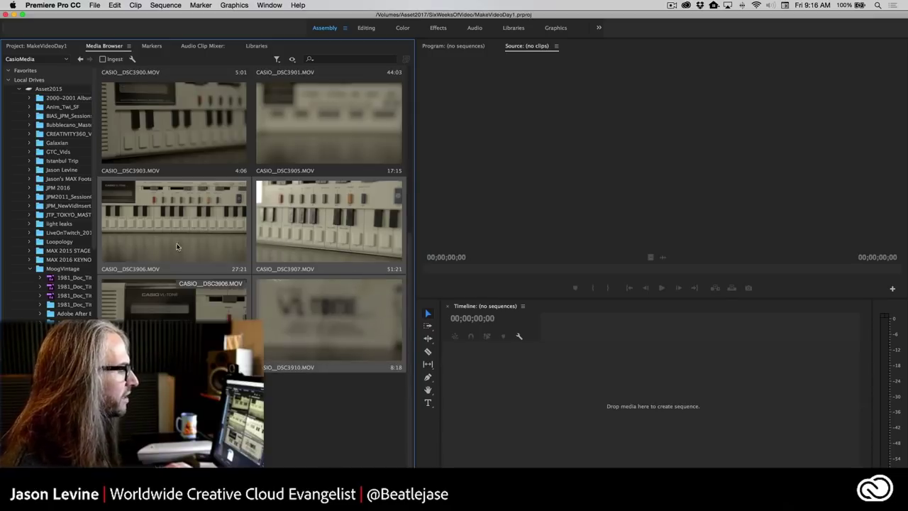
pyautogui.rightClick(185, 208)
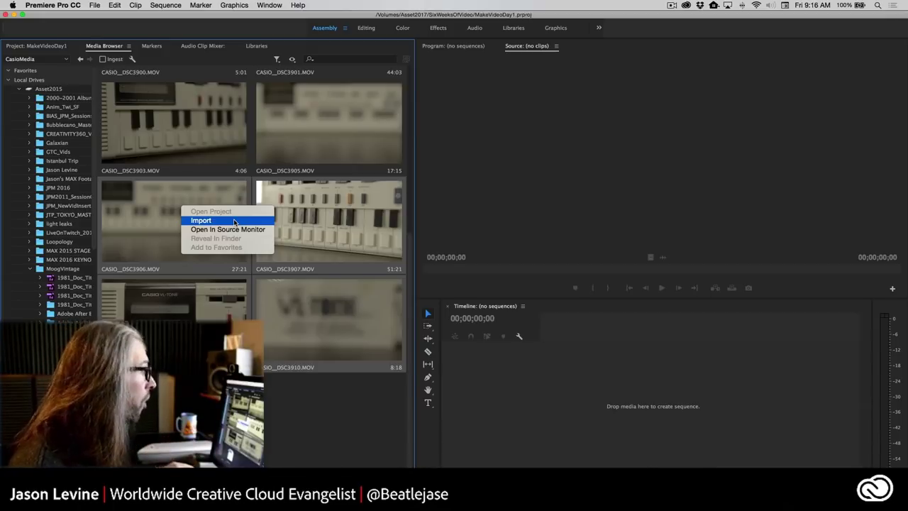
pyautogui.click(352, 427)
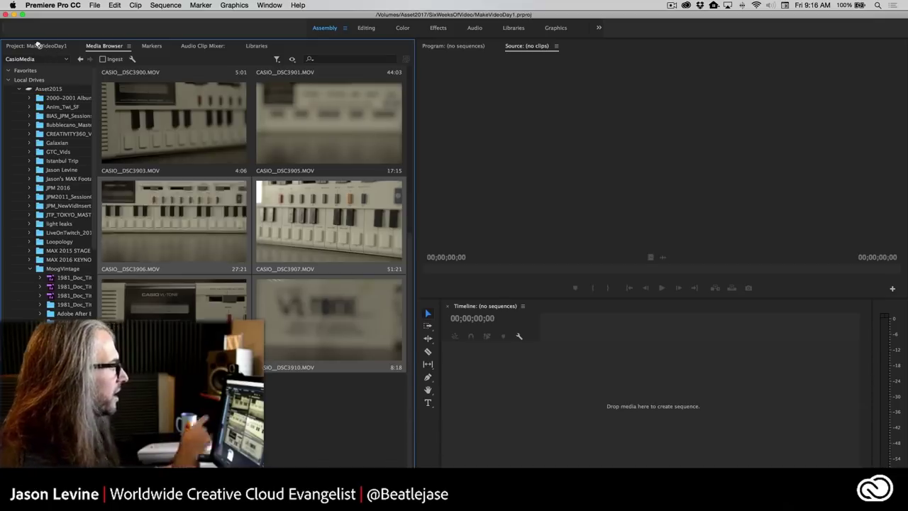
pyautogui.click(37, 46)
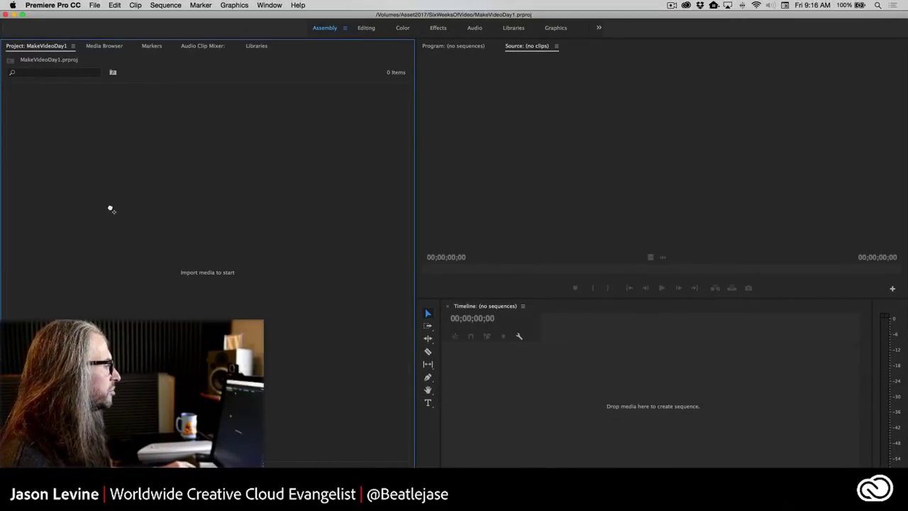
pyautogui.moveTo(110, 208); pyautogui.dragTo(110, 209)
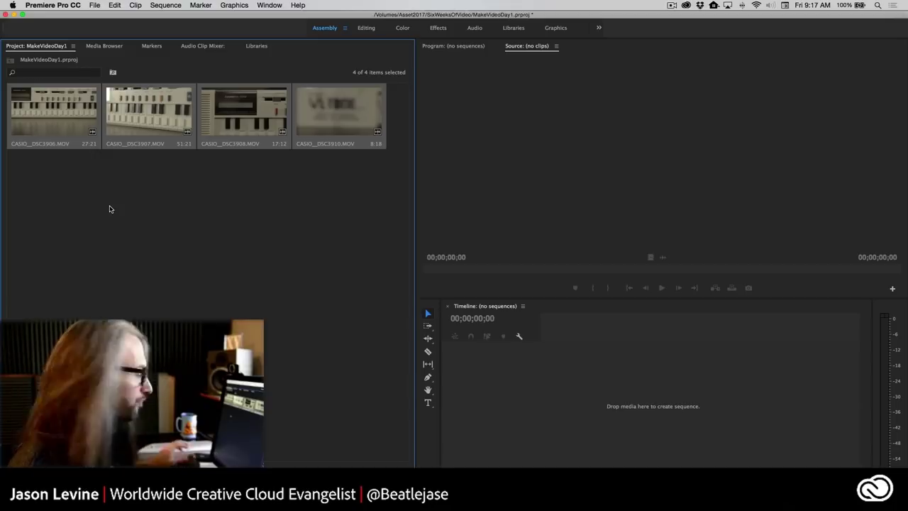
# Deselect the imported clips and preview the individual CASIO clips in the Project panel.
pyautogui.click(110, 208)
pyautogui.click(91, 130)
pyautogui.click(190, 128)
pyautogui.press('Right')
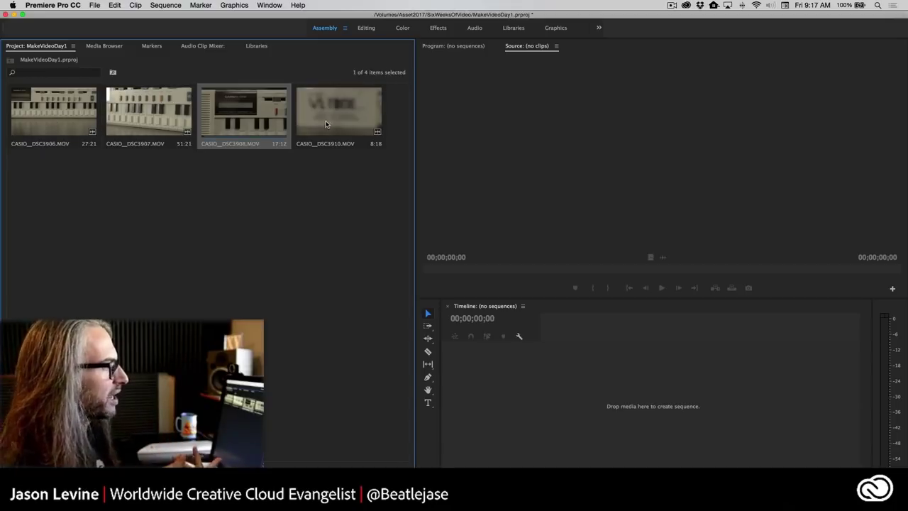
pyautogui.press('Right')
# Import _DSC3340.MOV and _DSC3341.MOV from the MoogMedia folder in the Media Browser and check the Project panel.
pyautogui.click(104, 45)
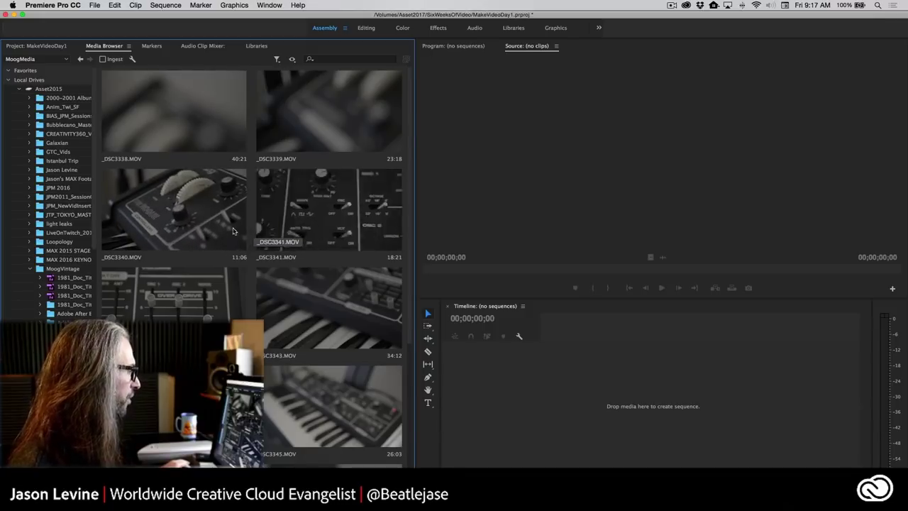
pyautogui.click(170, 223)
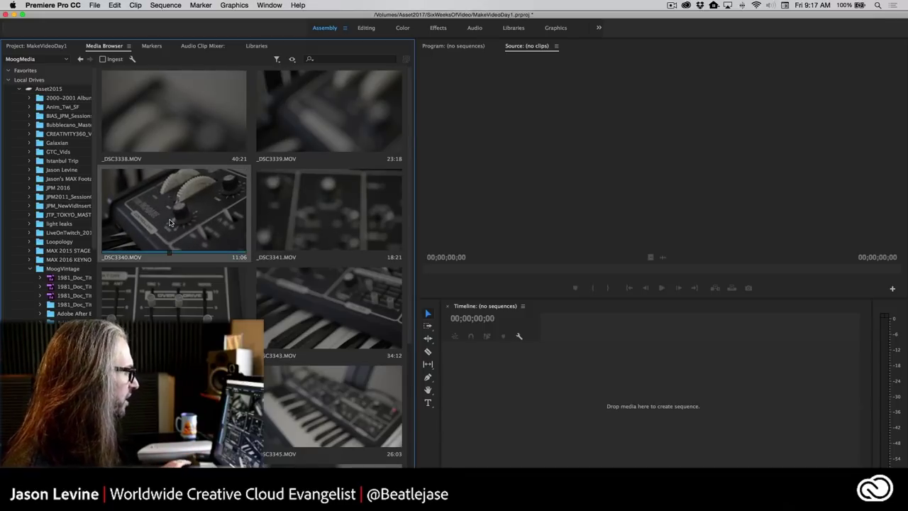
pyautogui.rightClick(328, 205)
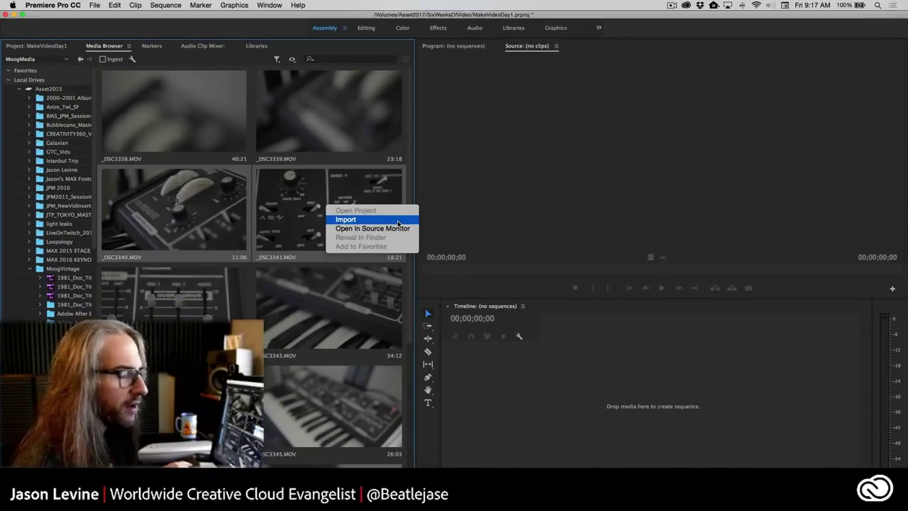
pyautogui.click(398, 224)
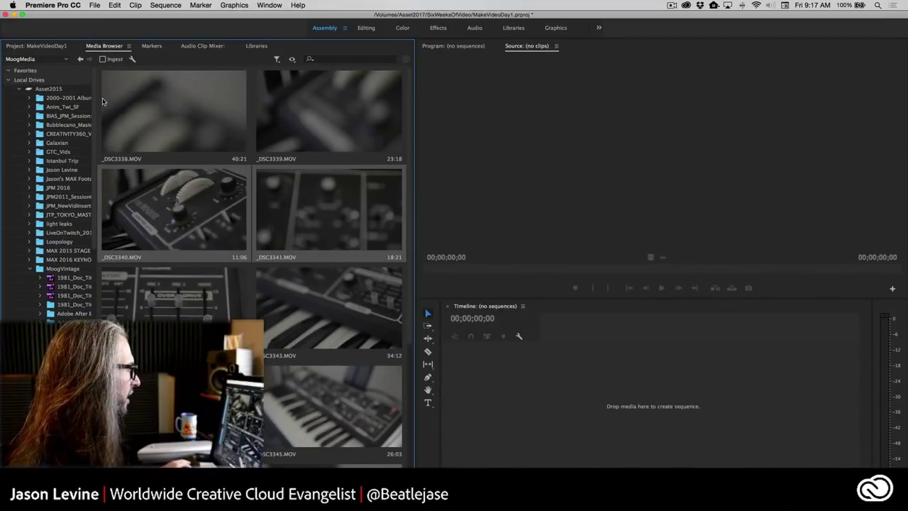
pyautogui.click(28, 47)
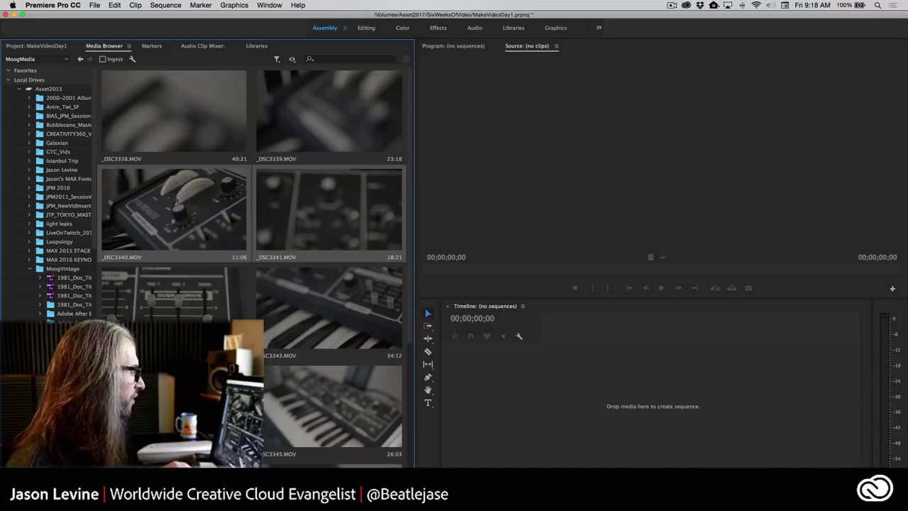
# Browse to the 102ND800 folder on the NIKON D800 drive and select the clip _DSC6569.MOV.
pyautogui.scroll(-10, 89, 254)
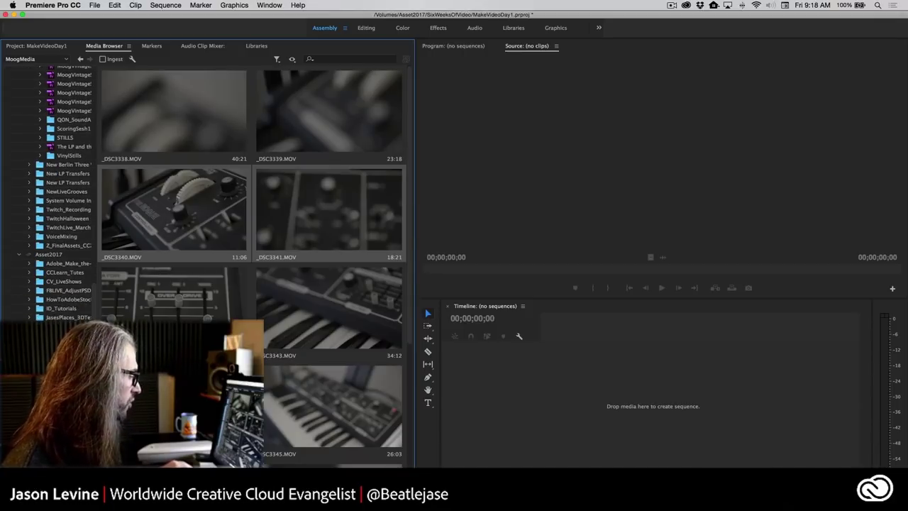
pyautogui.doubleClick(197, 143)
pyautogui.doubleClick(185, 110)
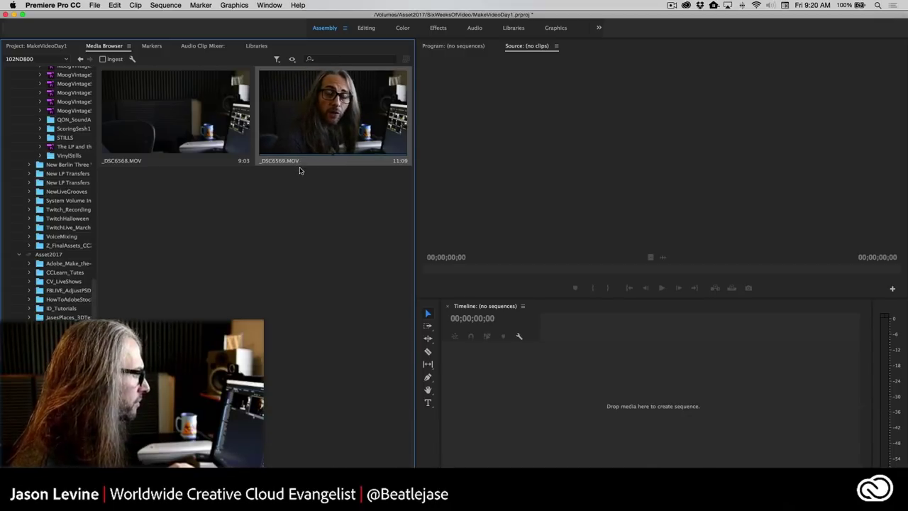
pyautogui.click(53, 5)
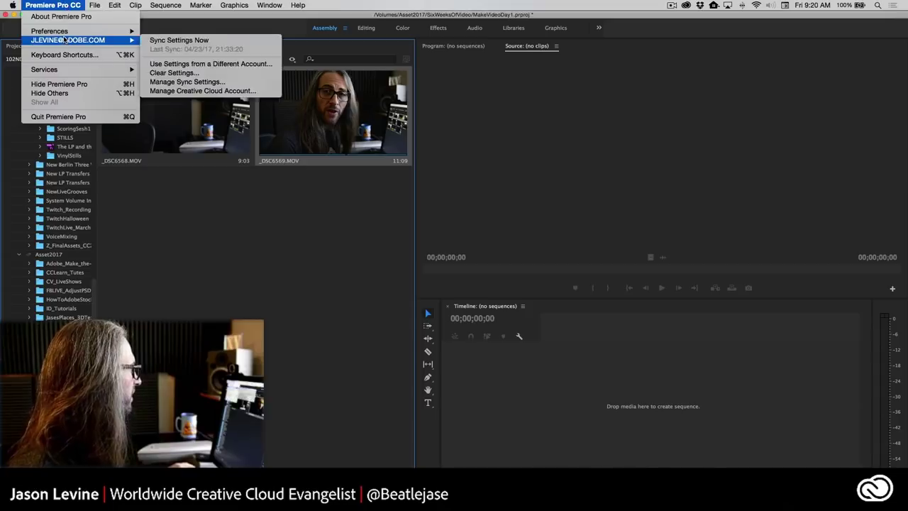
pyautogui.moveTo(86, 31)
pyautogui.click(181, 58)
pyautogui.click(461, 150)
pyautogui.click(466, 176)
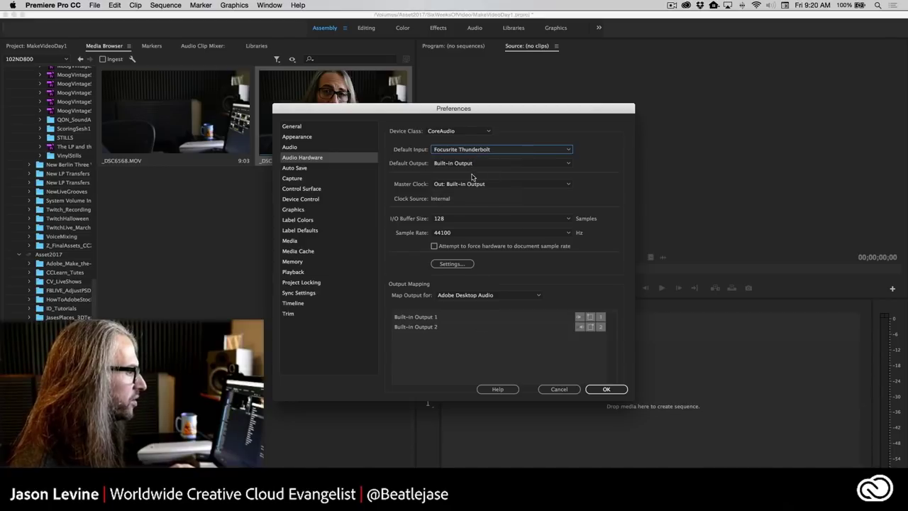
pyautogui.click(477, 163)
pyautogui.click(481, 175)
pyautogui.click(487, 164)
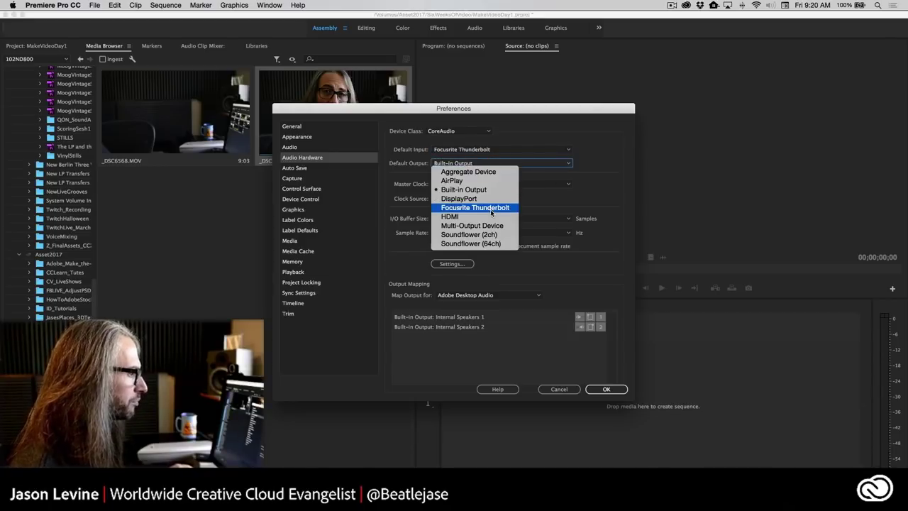
pyautogui.click(491, 209)
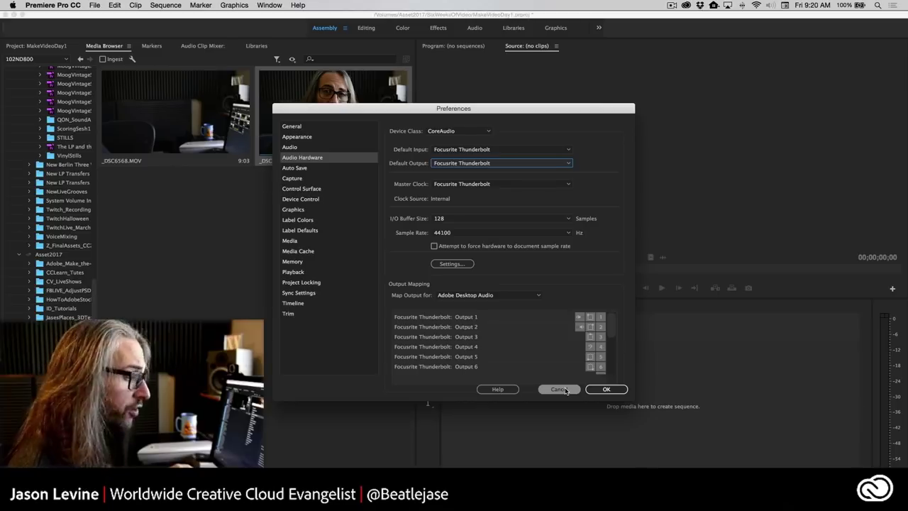
pyautogui.click(466, 229)
pyautogui.click(554, 363)
pyautogui.click(557, 389)
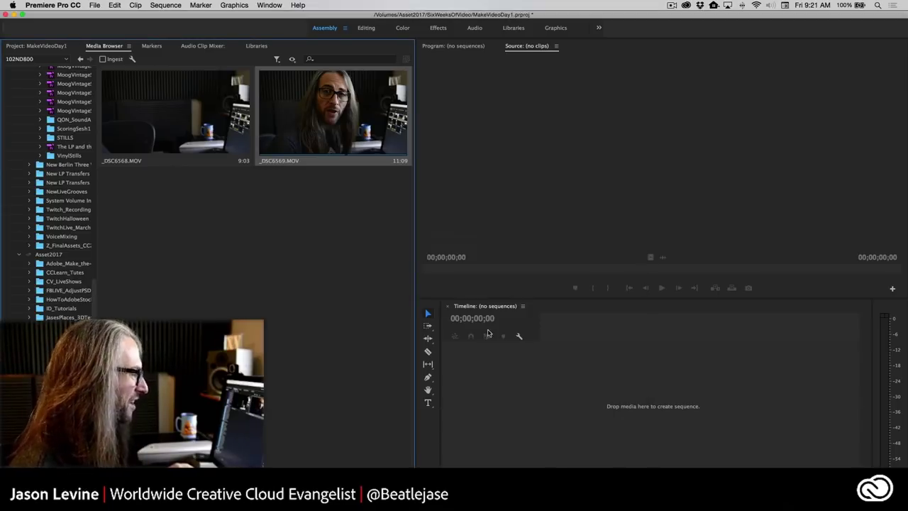
# Set both the default input and the default output to Focusrite Thunderbolt in the Audio Hardware preferences.
pyautogui.click(78, 4)
pyautogui.moveTo(58, 32)
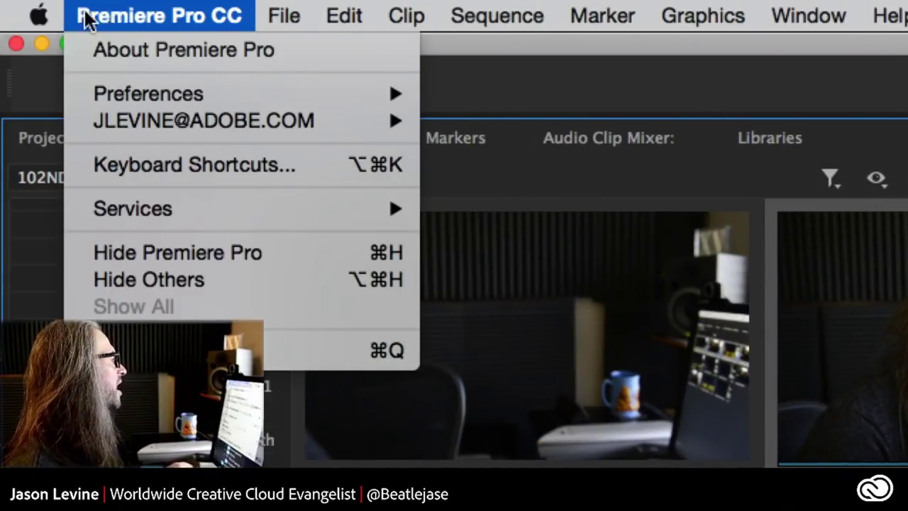
pyautogui.moveTo(167, 96)
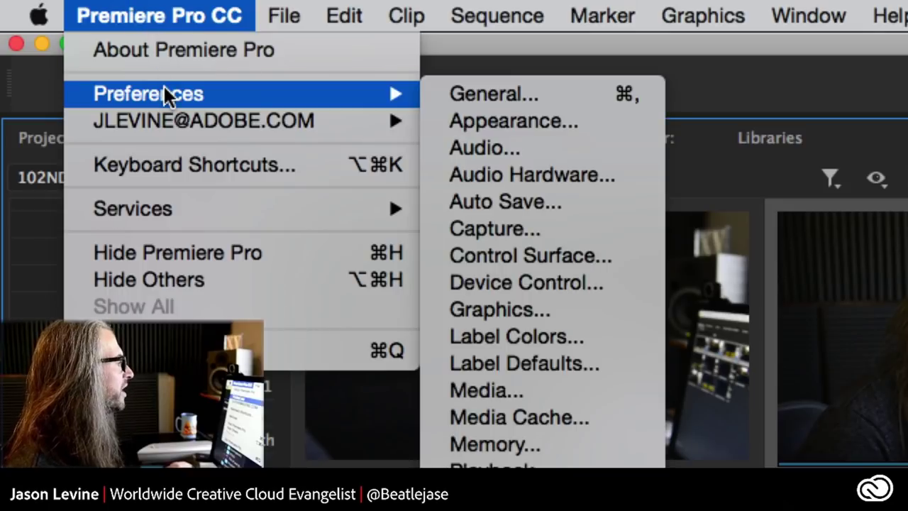
pyautogui.click(617, 174)
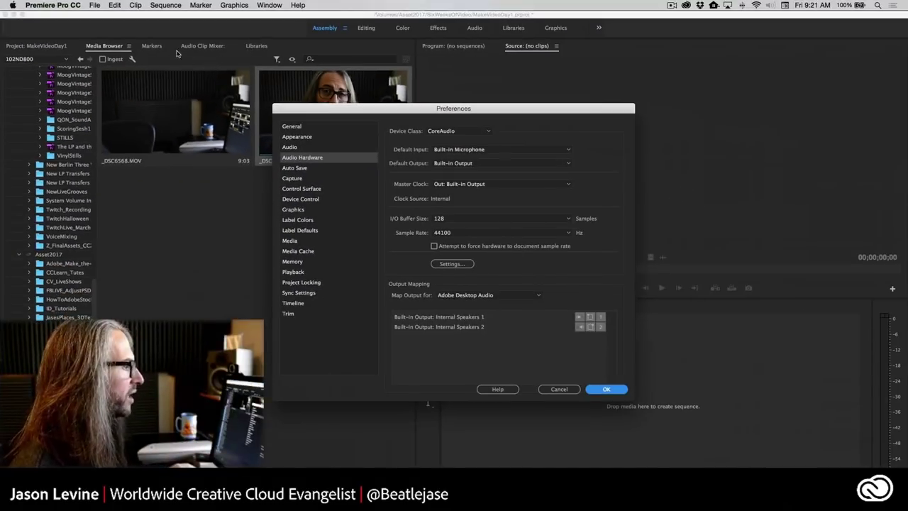
pyautogui.moveTo(412, 108); pyautogui.dragTo(341, 57)
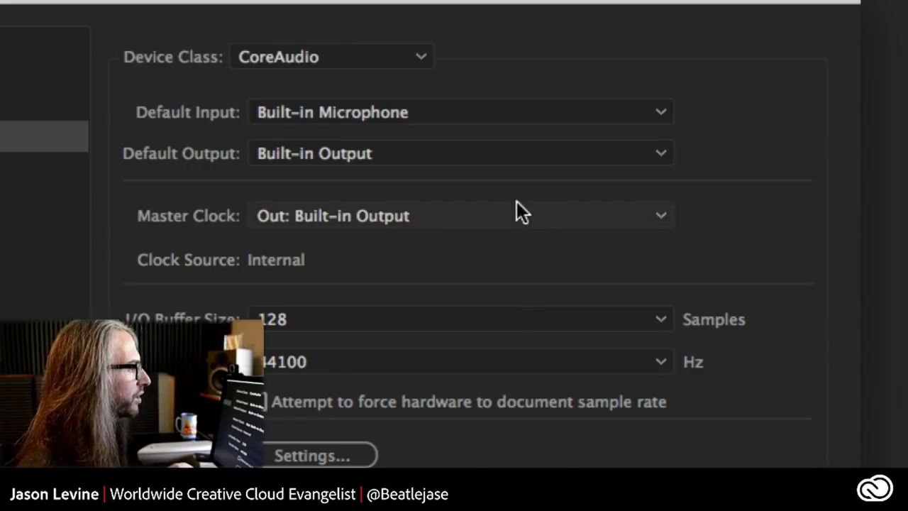
pyautogui.click(495, 115)
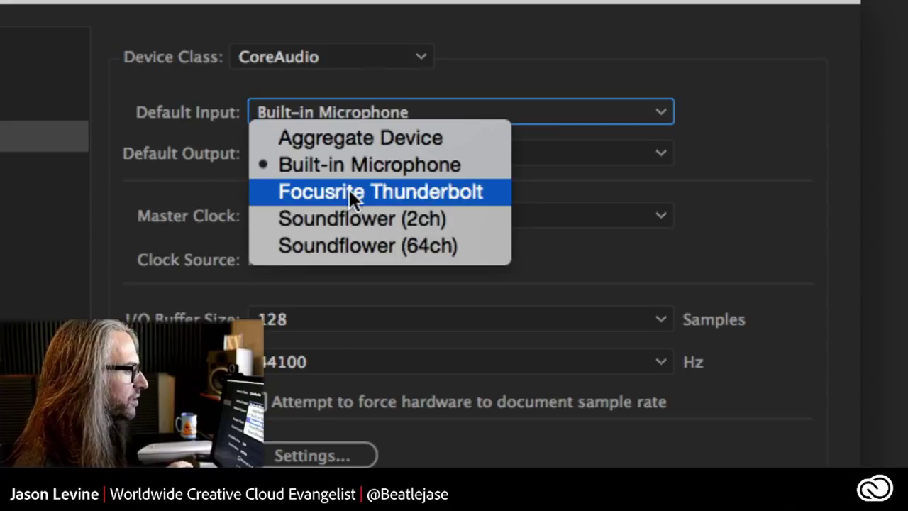
pyautogui.click(486, 192)
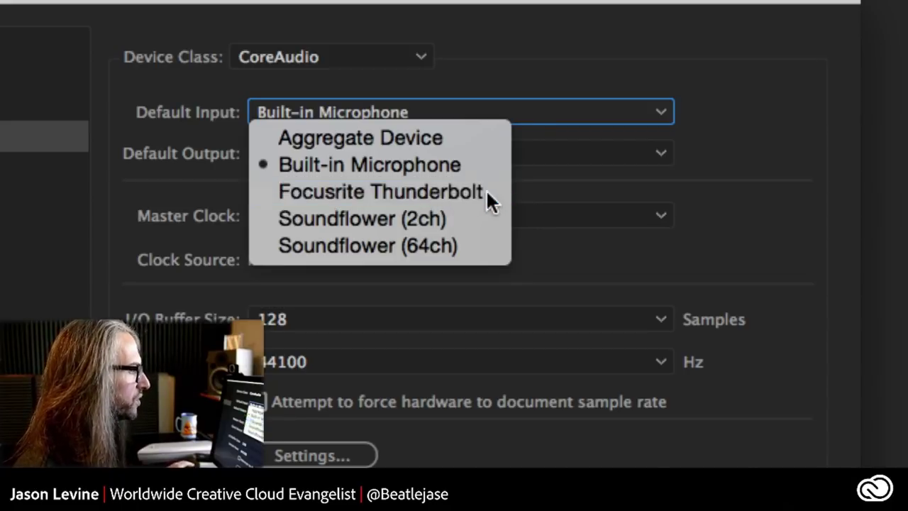
pyautogui.click(467, 149)
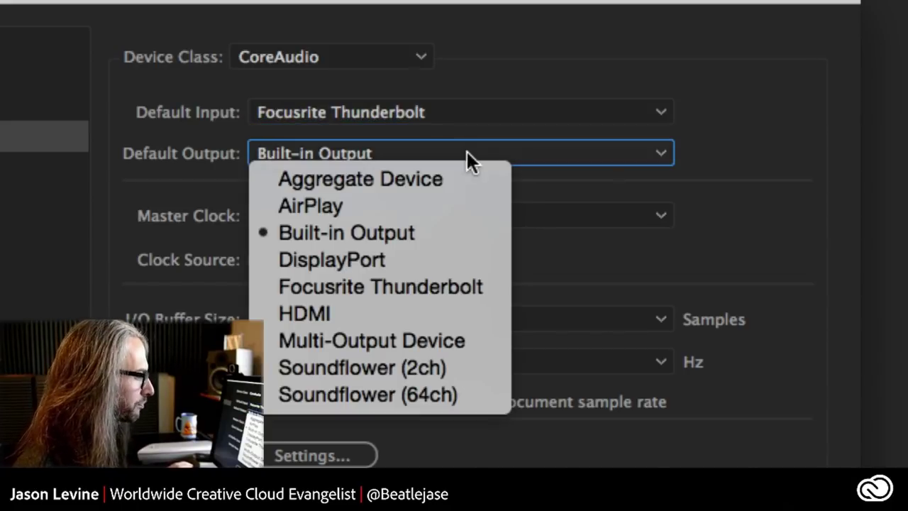
pyautogui.click(443, 281)
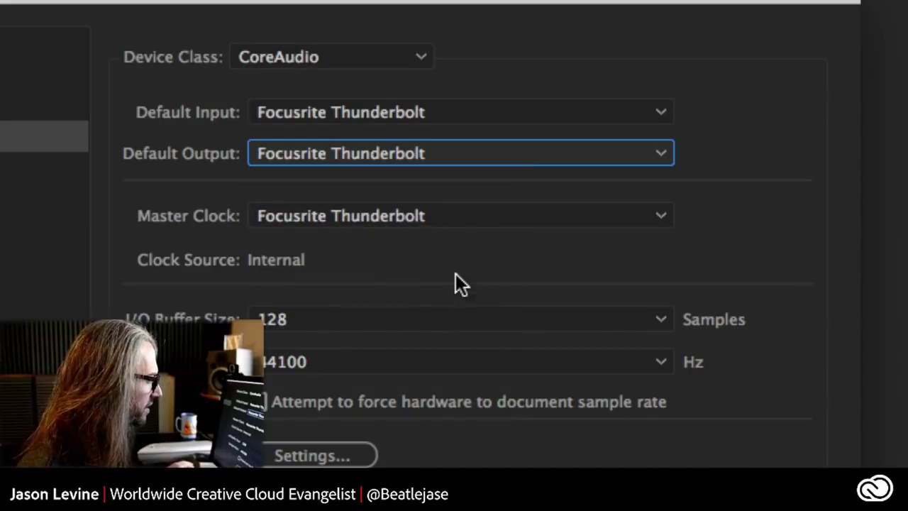
# Set the audio sample rate to 48000 Hz, keep the I/O buffer size at 128 samples, and apply the preferences.
pyautogui.click(644, 363)
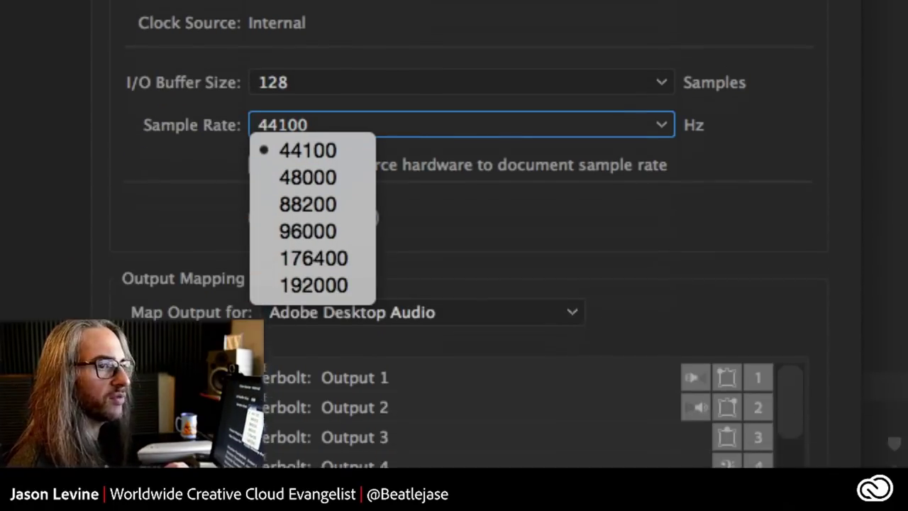
pyautogui.click(343, 166)
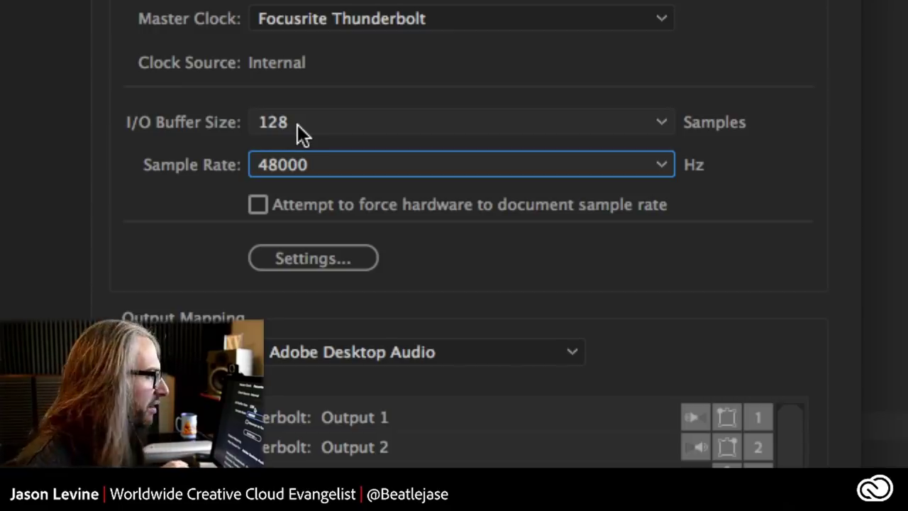
pyautogui.click(297, 124)
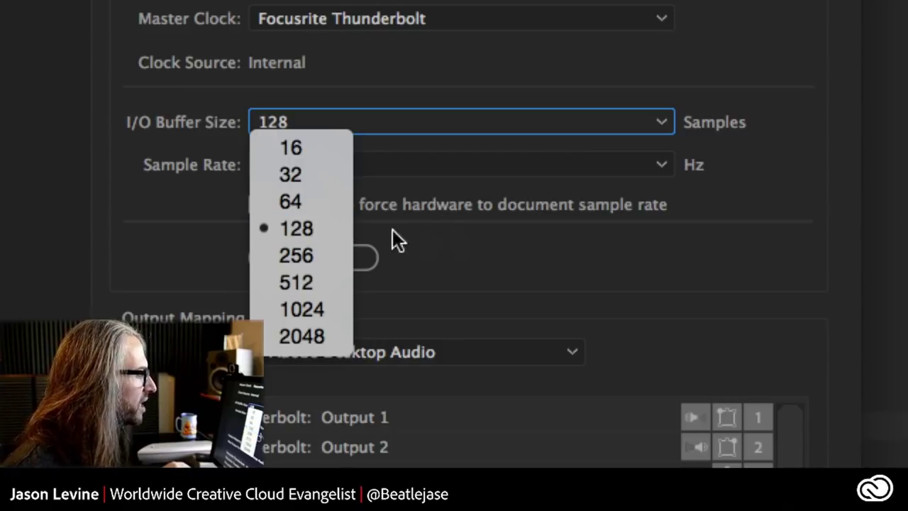
pyautogui.click(336, 229)
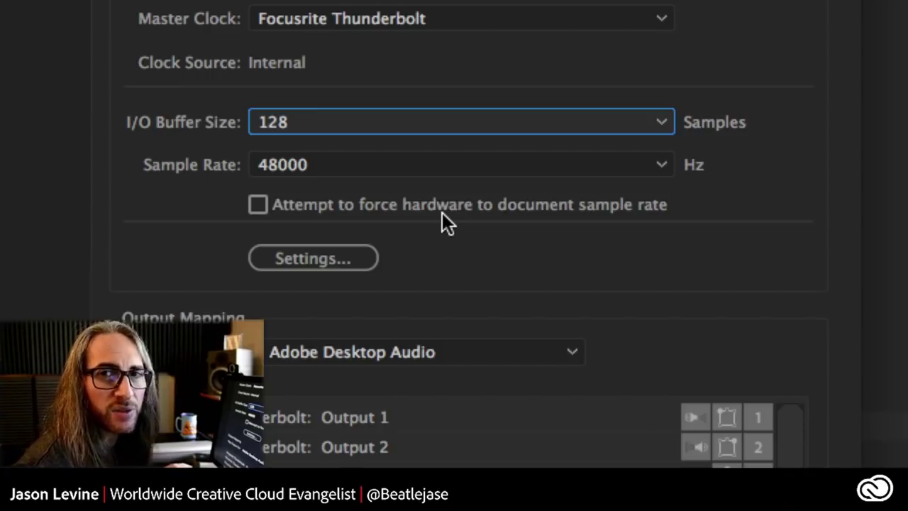
pyautogui.click(383, 130)
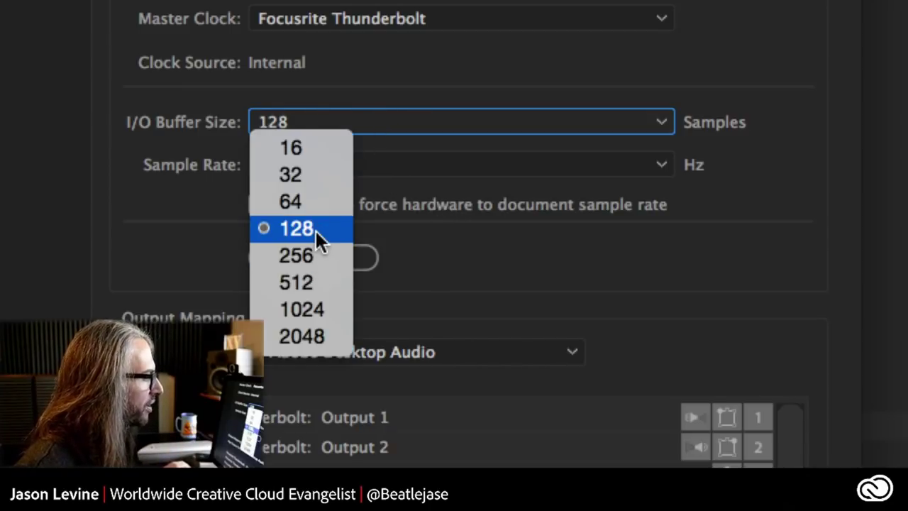
pyautogui.click(488, 249)
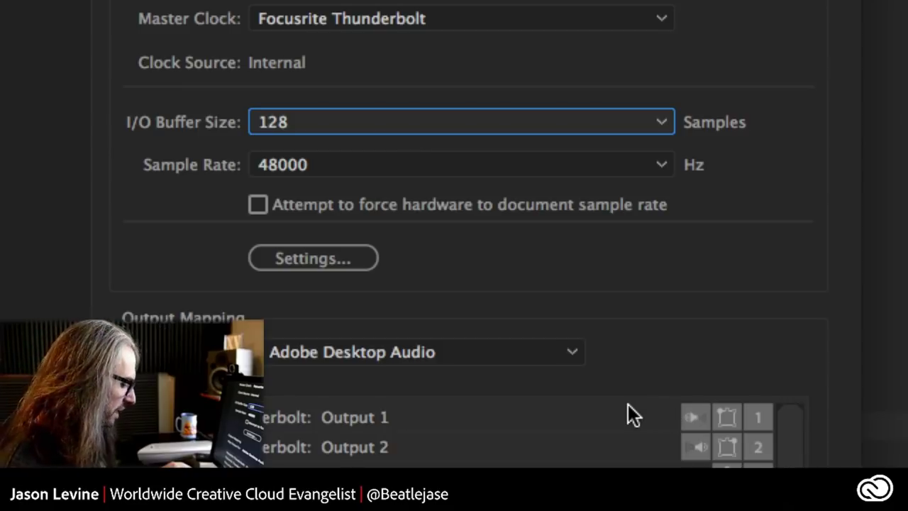
pyautogui.click(537, 336)
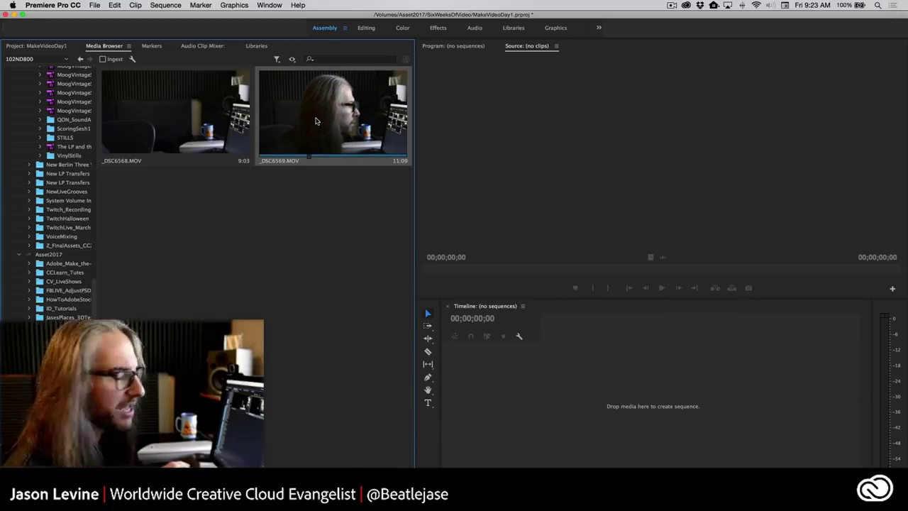
# Play back the clip _DSC6569.MOV in the Media Browser.
pyautogui.press('l')
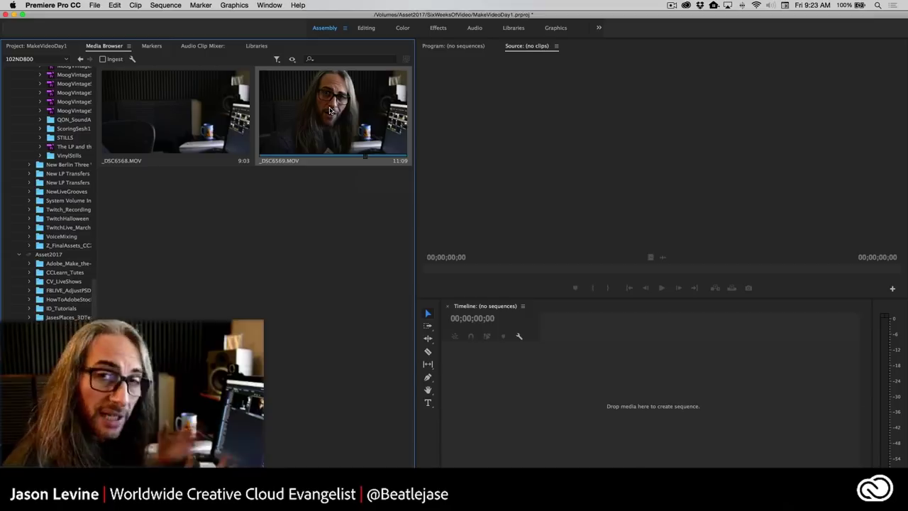
pyautogui.press('cmd+s')
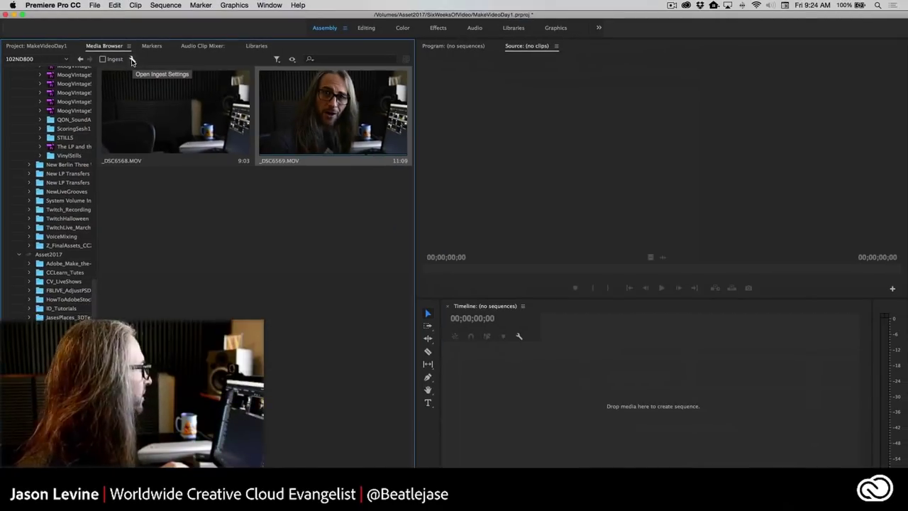
# Open the project's ingest settings and enable Ingest with the Copy option.
pyautogui.click(130, 57)
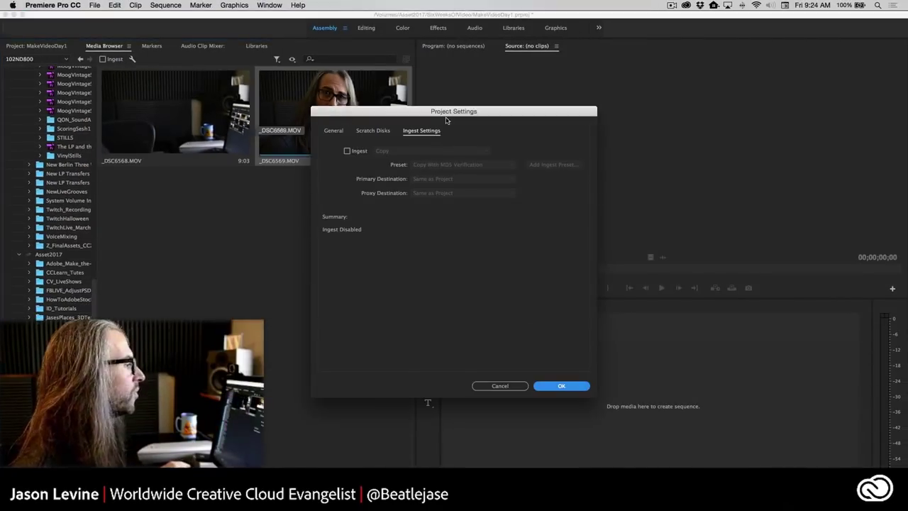
pyautogui.moveTo(435, 113); pyautogui.dragTo(433, 84)
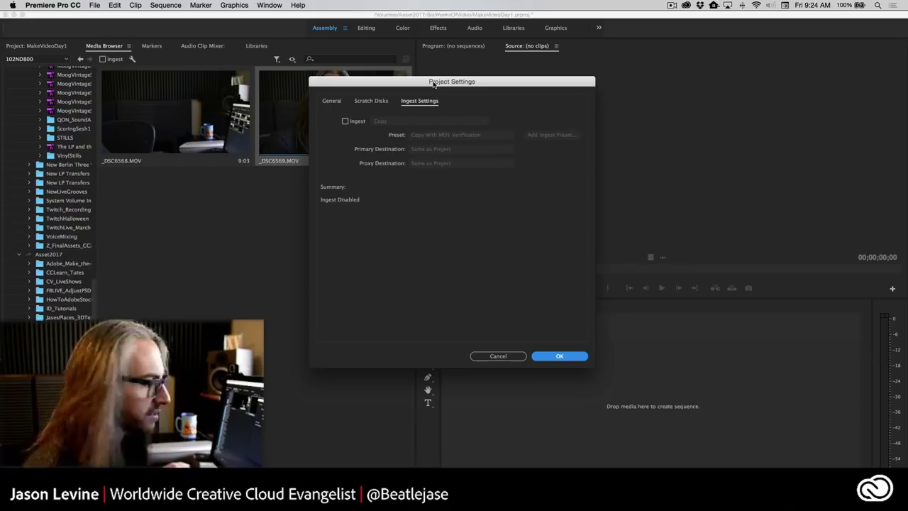
pyautogui.click(346, 122)
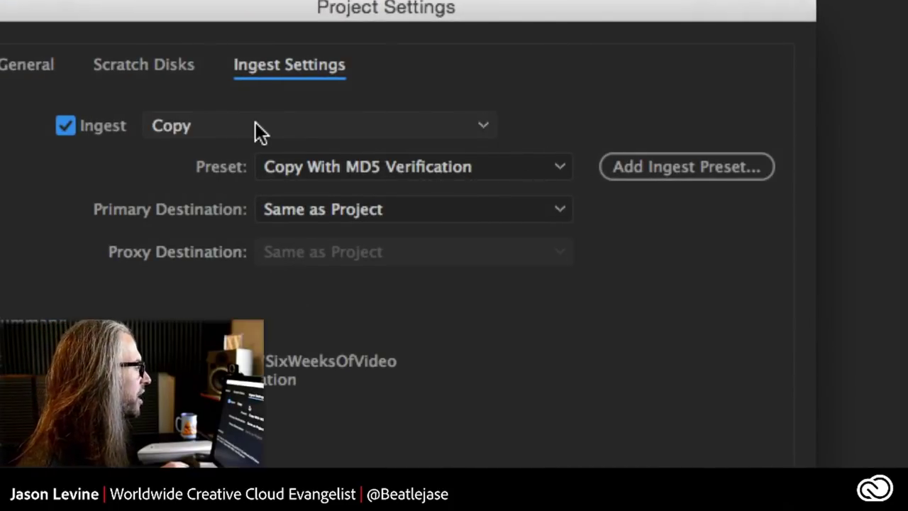
# Try the Transcode ingest option, review its Match Source presets, and return the ingest option to Copy.
pyautogui.click(255, 125)
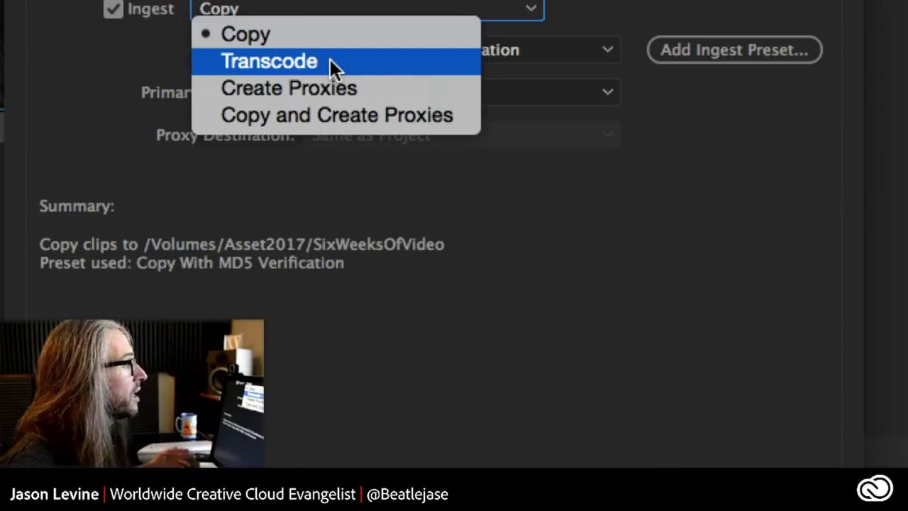
pyautogui.click(330, 60)
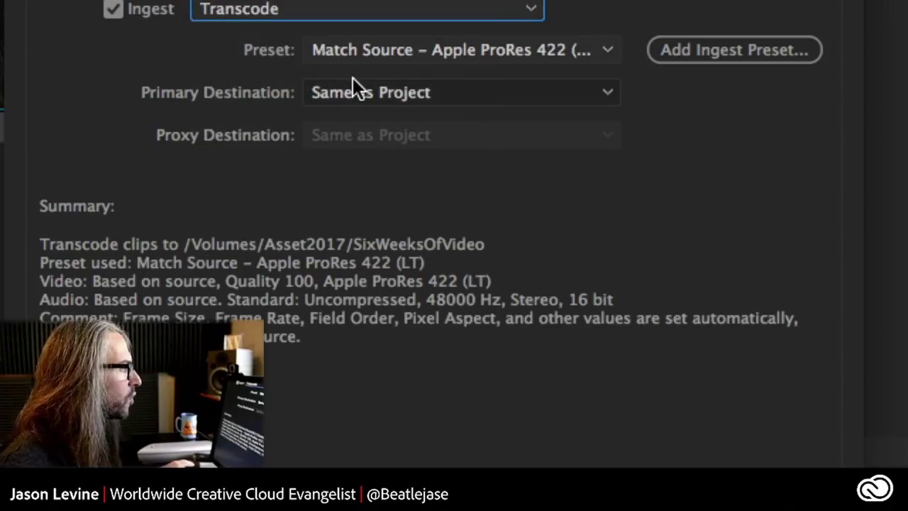
pyautogui.click(471, 51)
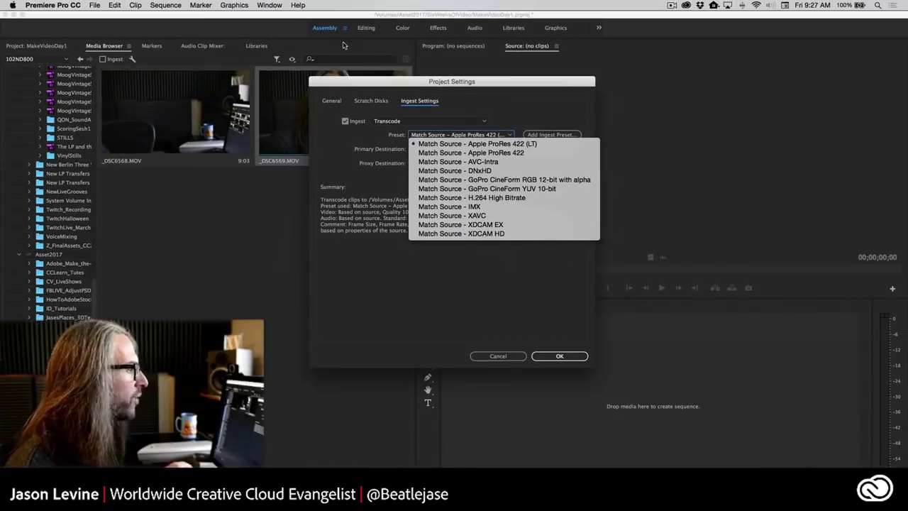
pyautogui.click(462, 37)
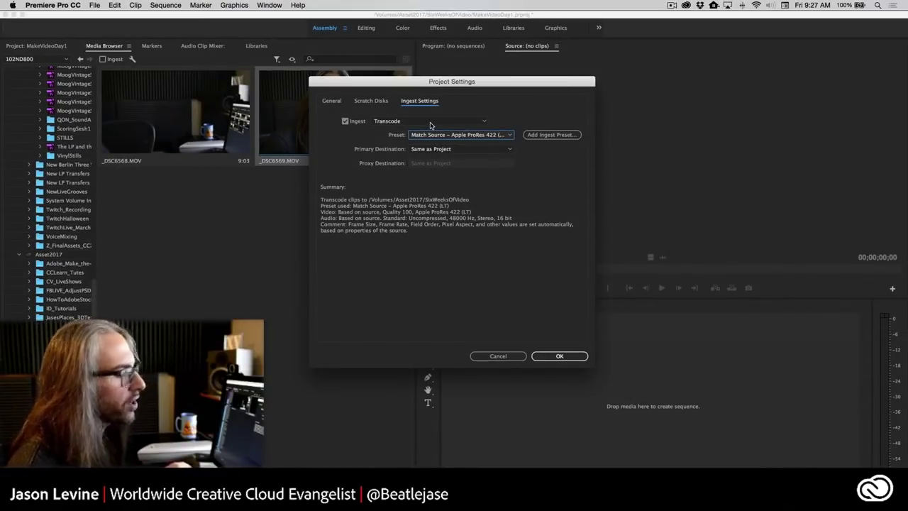
pyautogui.click(430, 124)
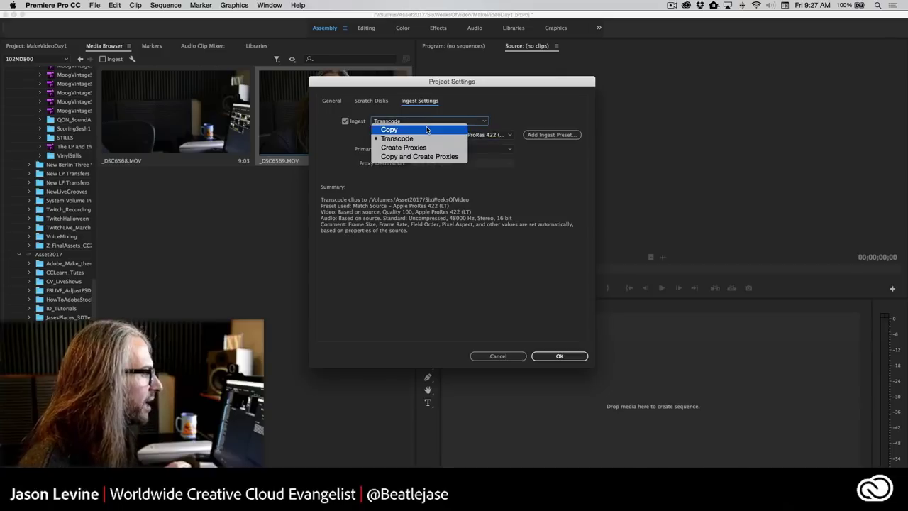
pyautogui.click(388, 129)
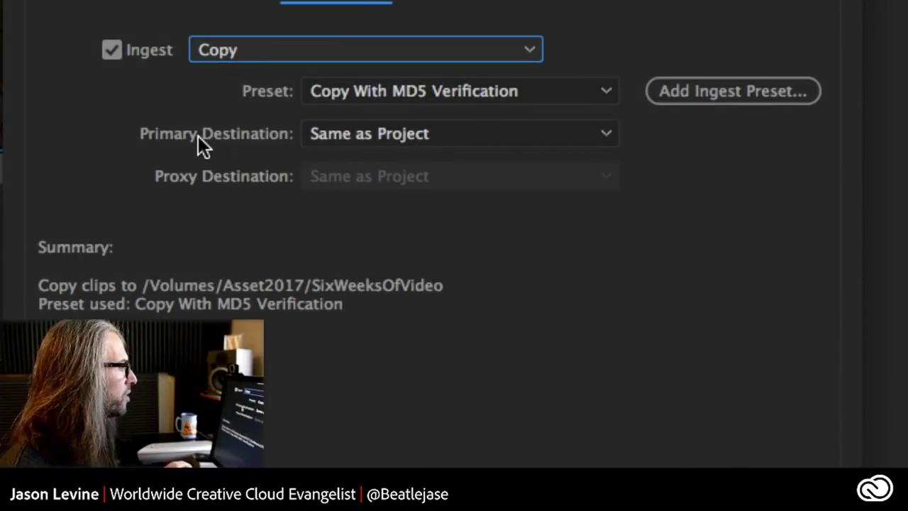
# Review the primary destination choices, keep Same as Project, and apply the ingest settings.
pyautogui.click(462, 136)
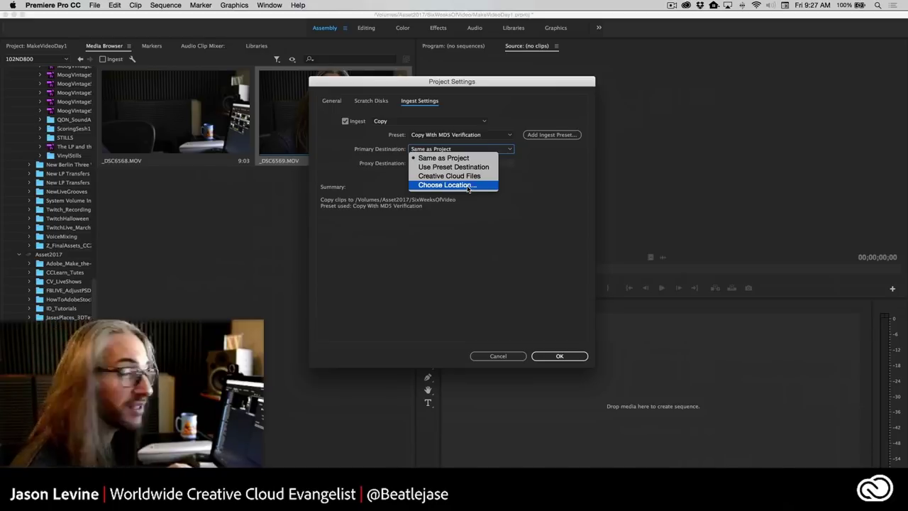
pyautogui.click(550, 183)
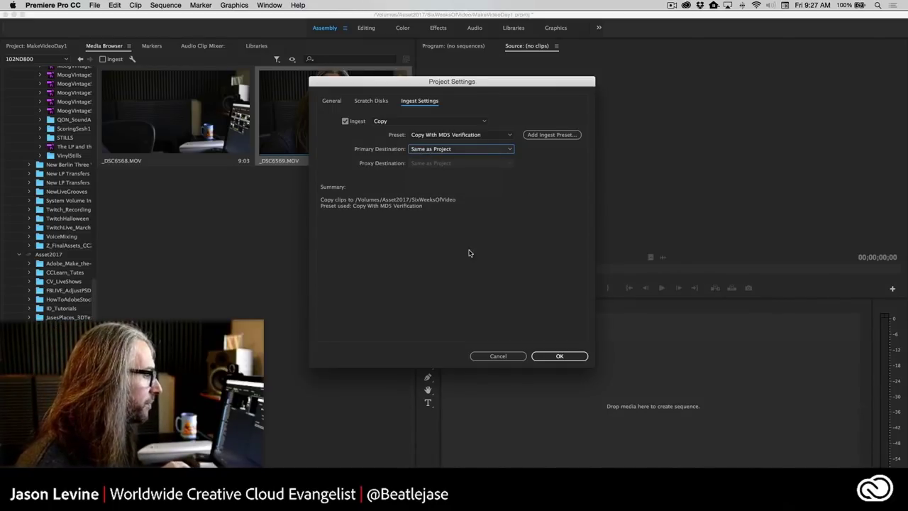
pyautogui.click(566, 358)
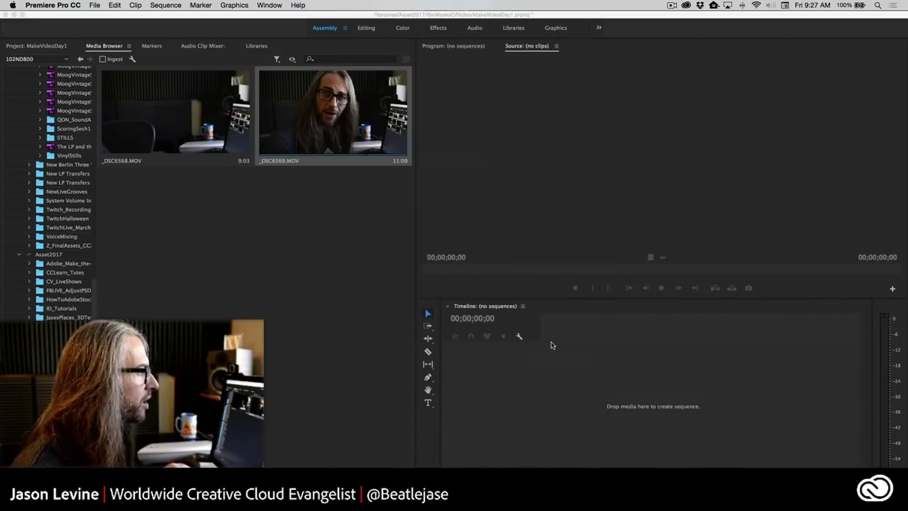
# Import _DSC6569.MOV from the Media Browser and show it in the Project panel.
pyautogui.rightClick(356, 106)
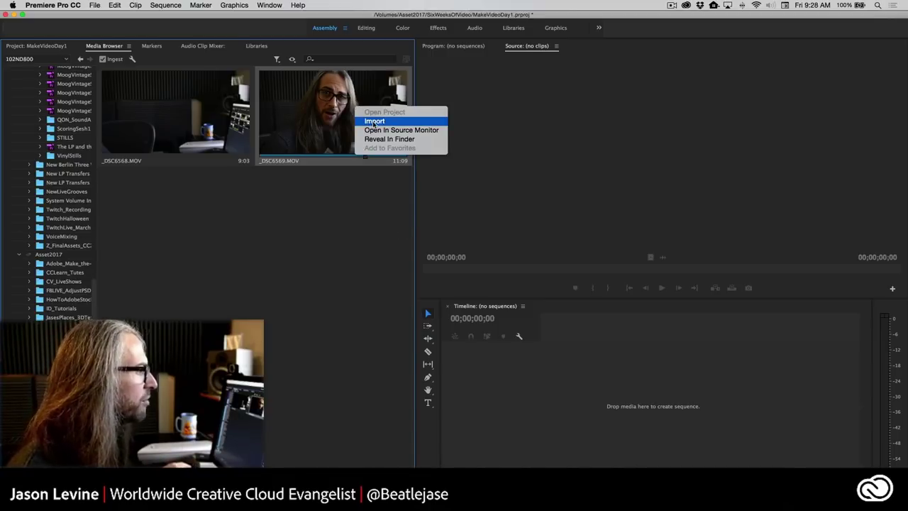
pyautogui.click(374, 121)
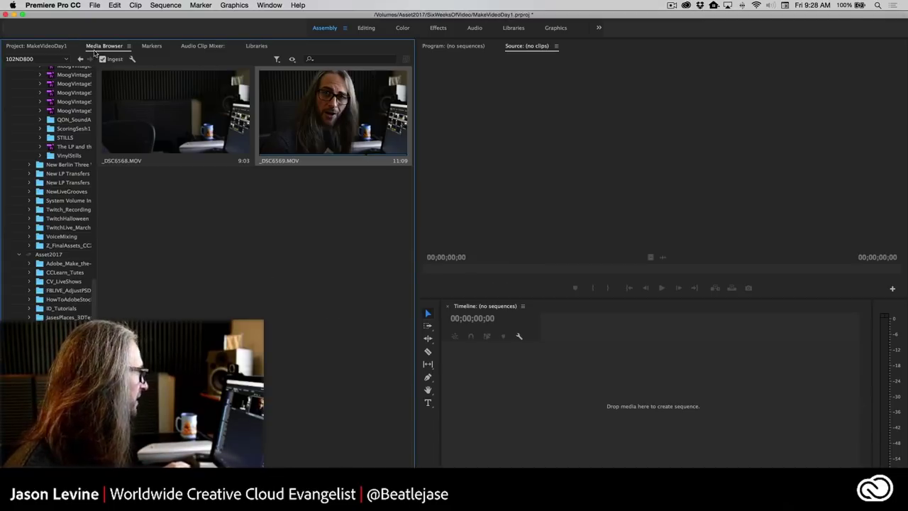
pyautogui.click(33, 47)
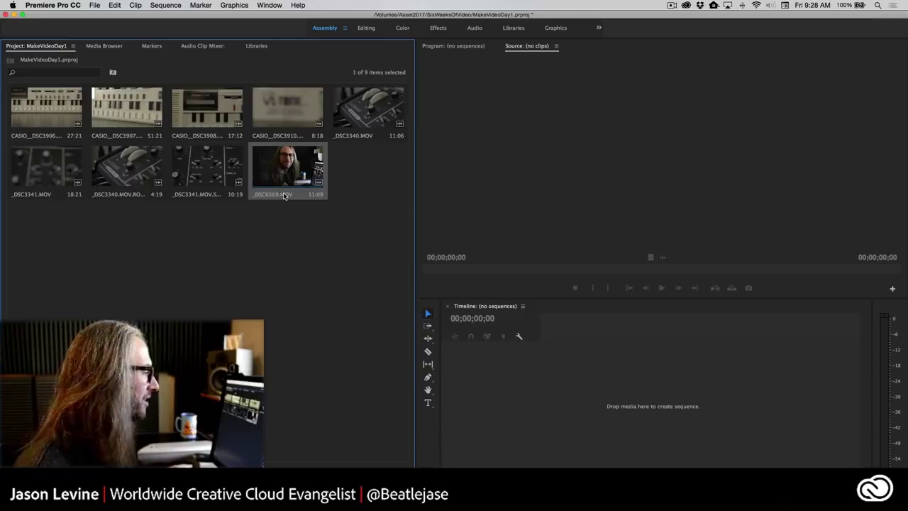
# Preview the imported _DSC6569.MOV, check its ingest job in the Media Encoder queue, and return to Premiere Pro.
pyautogui.press('space')
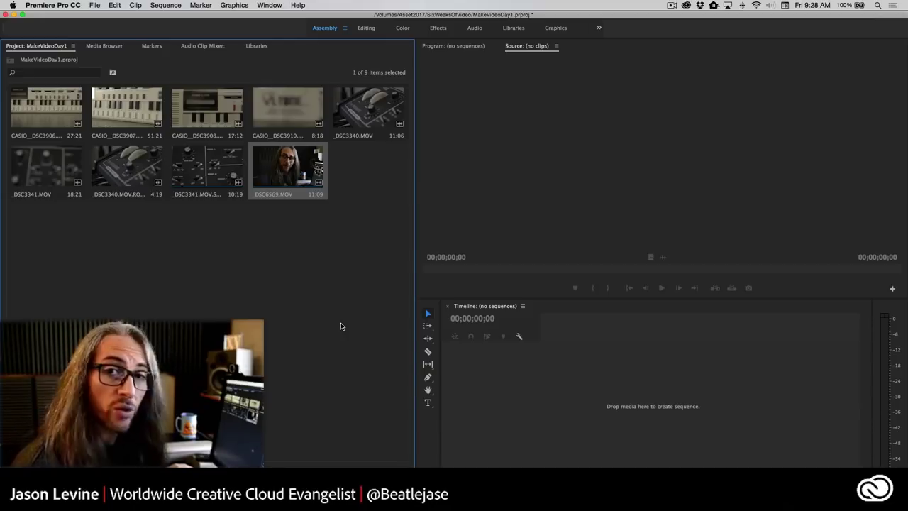
pyautogui.press('l')
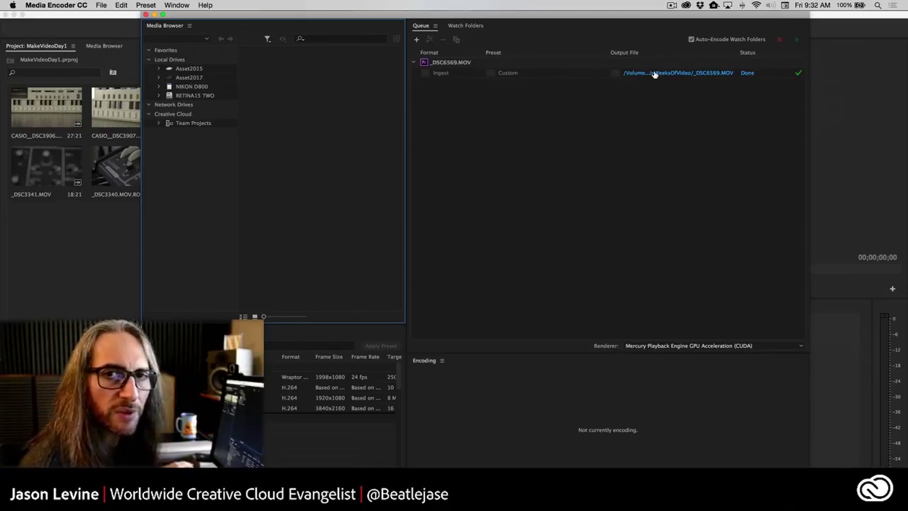
pyautogui.click(88, 272)
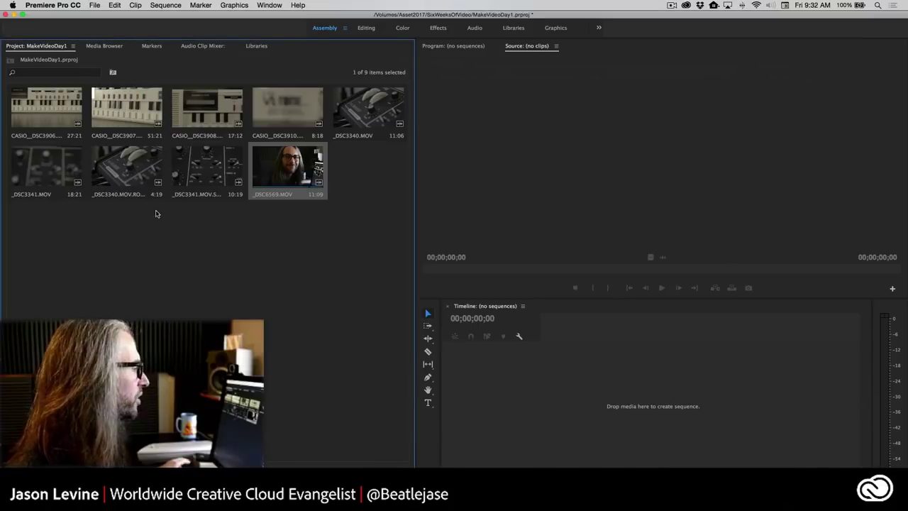
# Import IMG_3647.MOV from the VerticalVideo folder into the project, check its ingest job in the Media Encoder queue, and return to Premiere Pro.
pyautogui.click(107, 47)
pyautogui.scroll(-2, 50, 212)
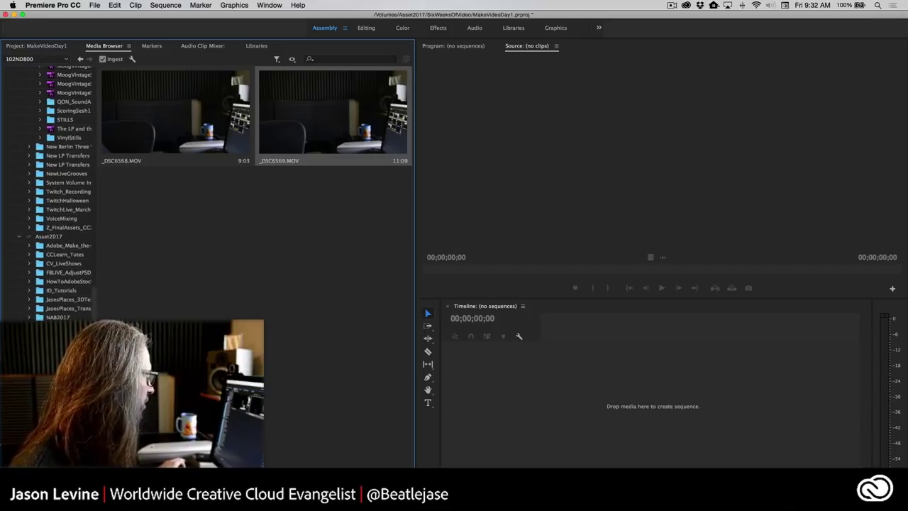
pyautogui.click(67, 344)
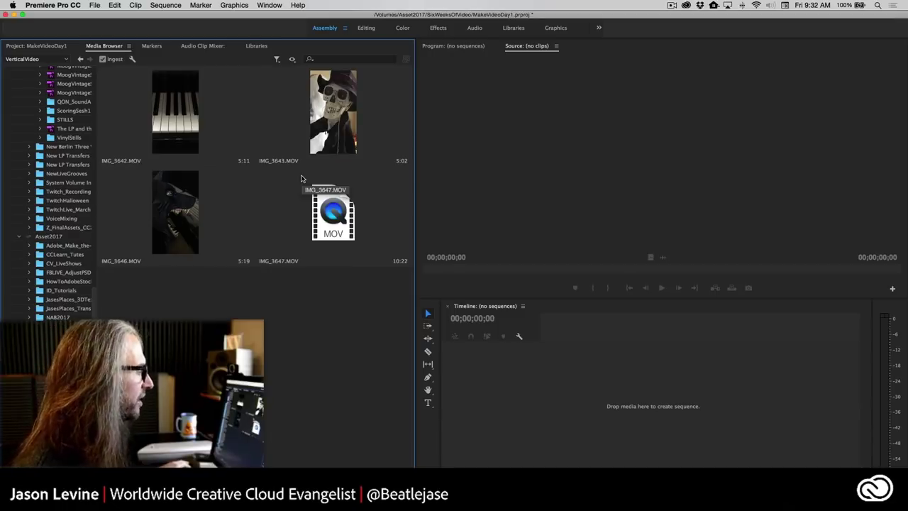
pyautogui.click(331, 216)
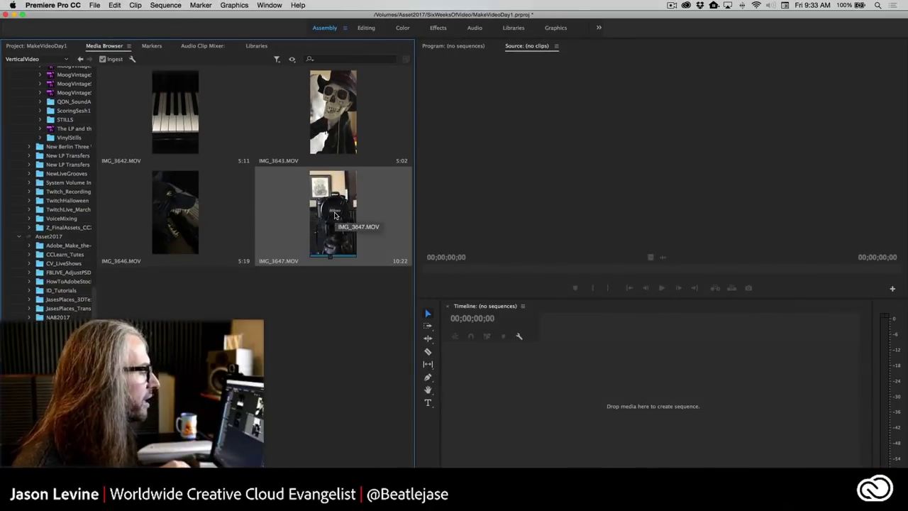
pyautogui.click(33, 45)
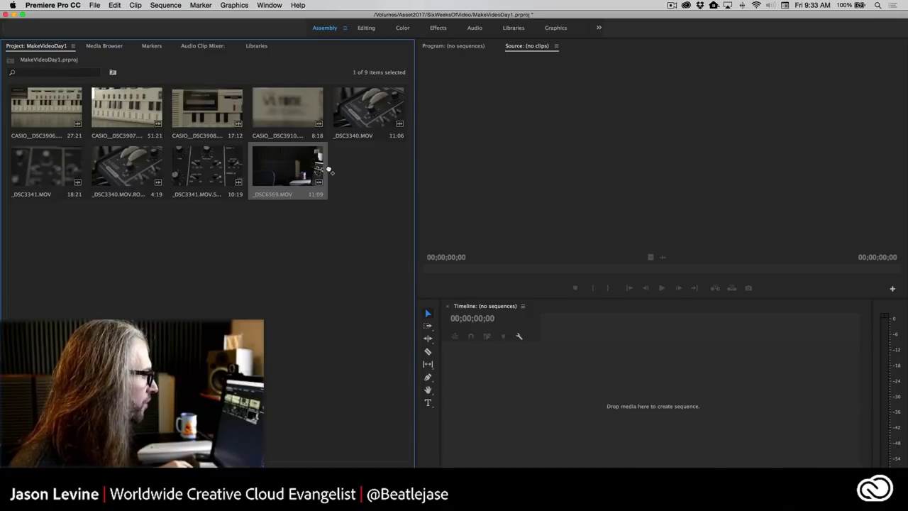
pyautogui.moveTo(326, 168); pyautogui.dragTo(326, 171)
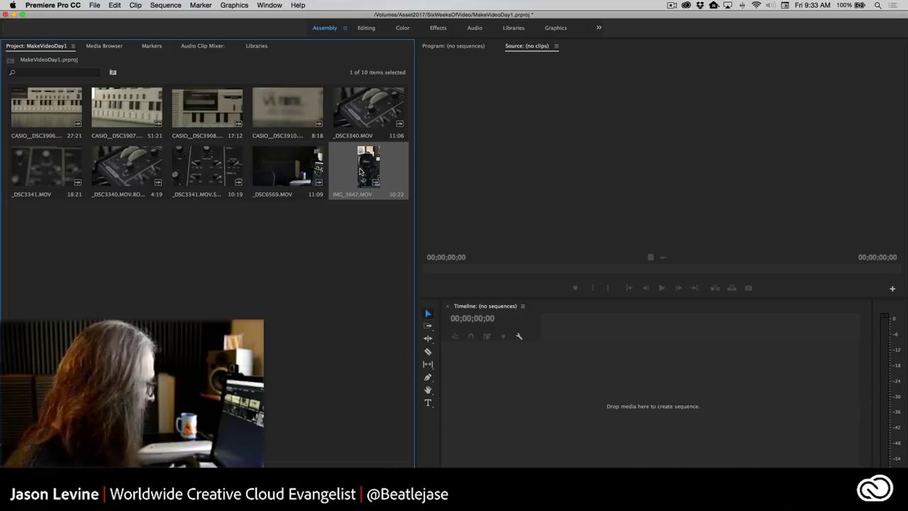
pyautogui.press('super+Tab')
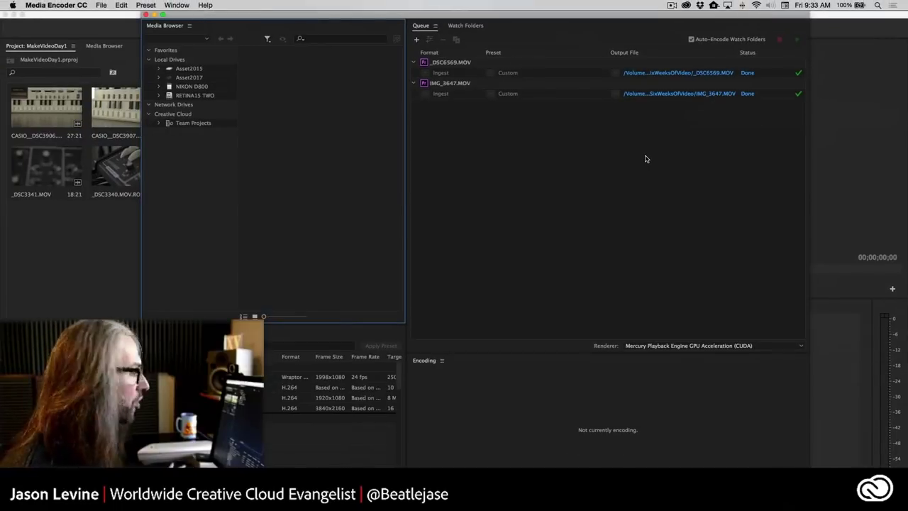
pyautogui.press('super+Tab')
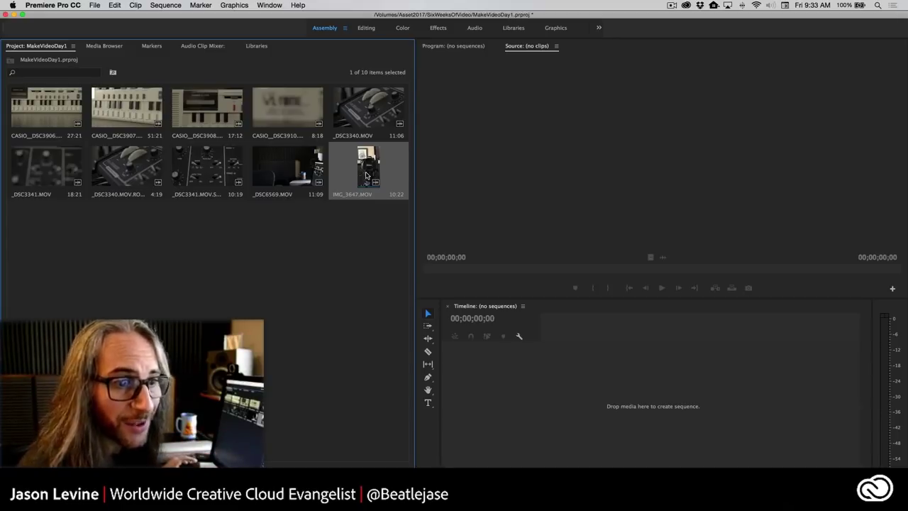
# Import DSCN0059.MP4 from the Nikon_360 Footage folder in the Media Browser and show it in the Project panel.
pyautogui.click(109, 47)
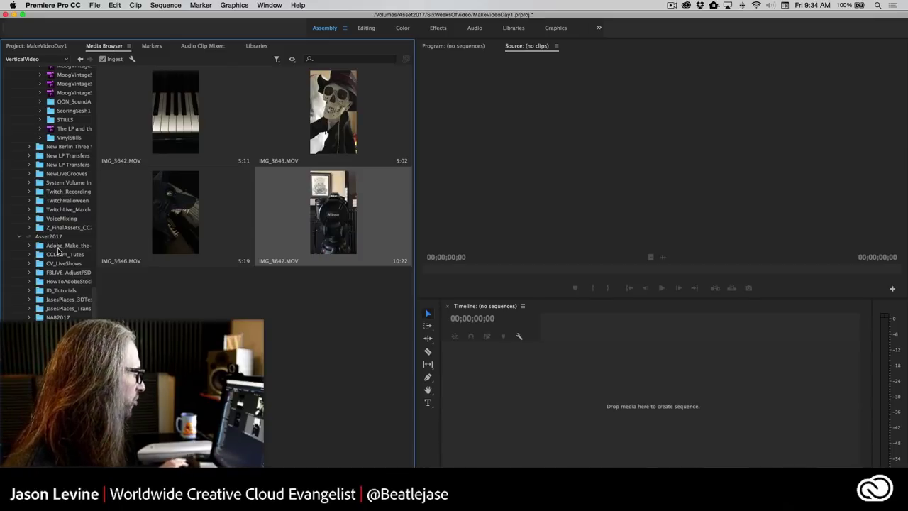
pyautogui.click(68, 326)
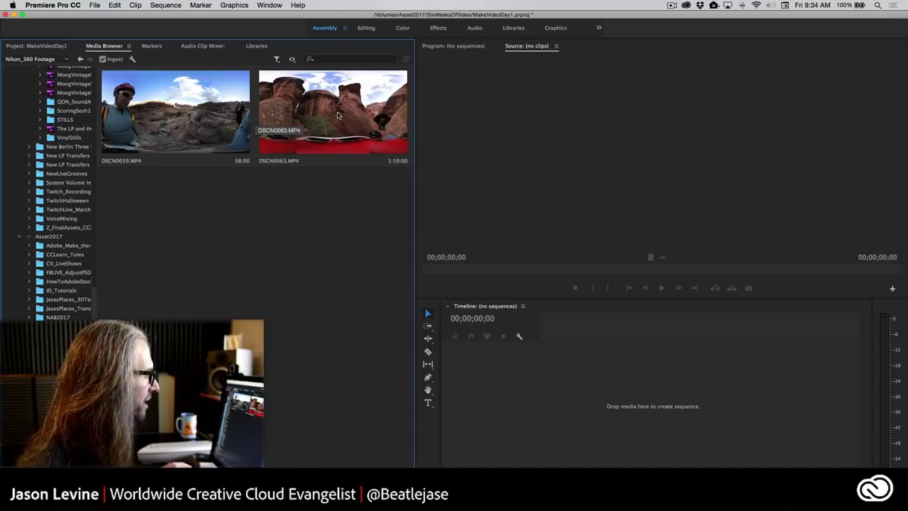
pyautogui.rightClick(188, 115)
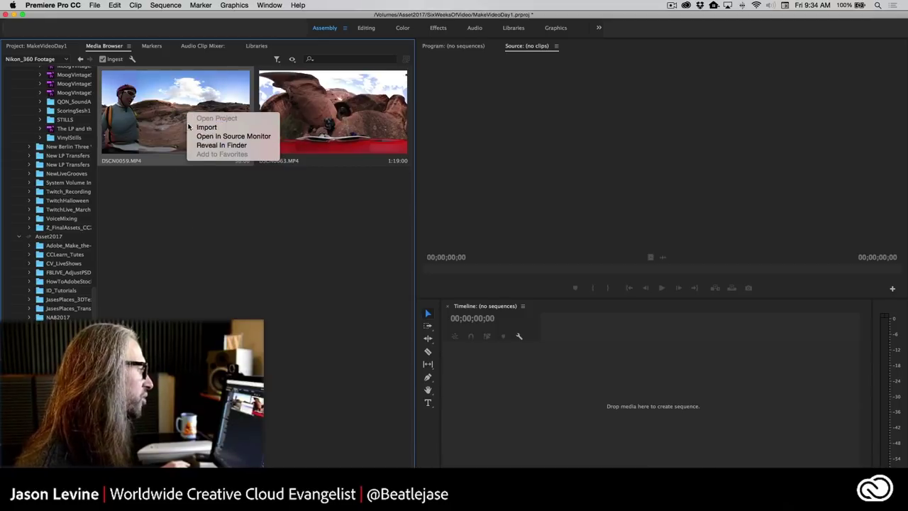
pyautogui.click(206, 127)
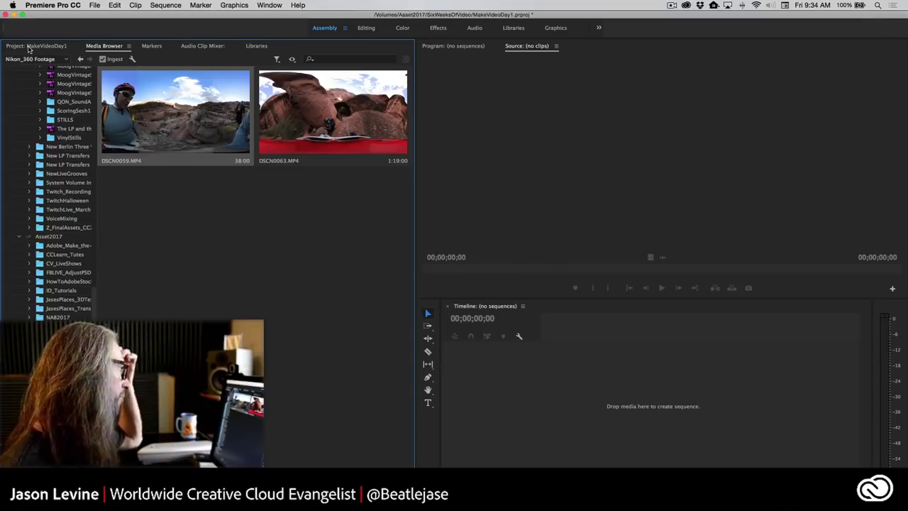
pyautogui.click(28, 47)
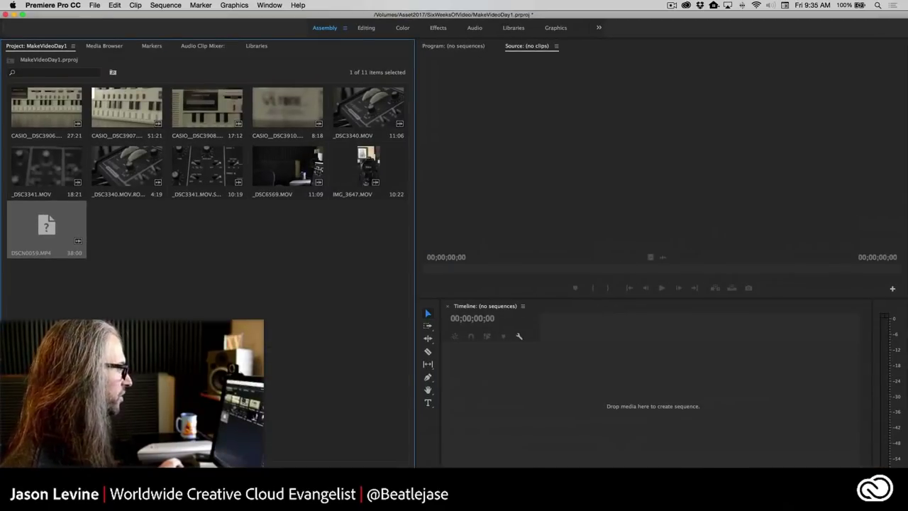
# Examine the clips' frame rates and frame sizes in list view, widening the Video Info column, and return to icon view.
pyautogui.click(22, 461)
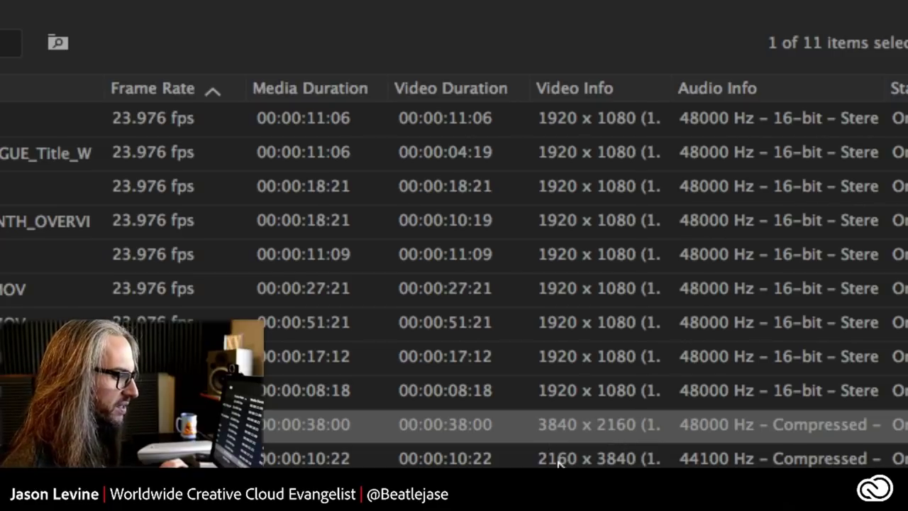
pyautogui.moveTo(677, 95); pyautogui.dragTo(701, 95)
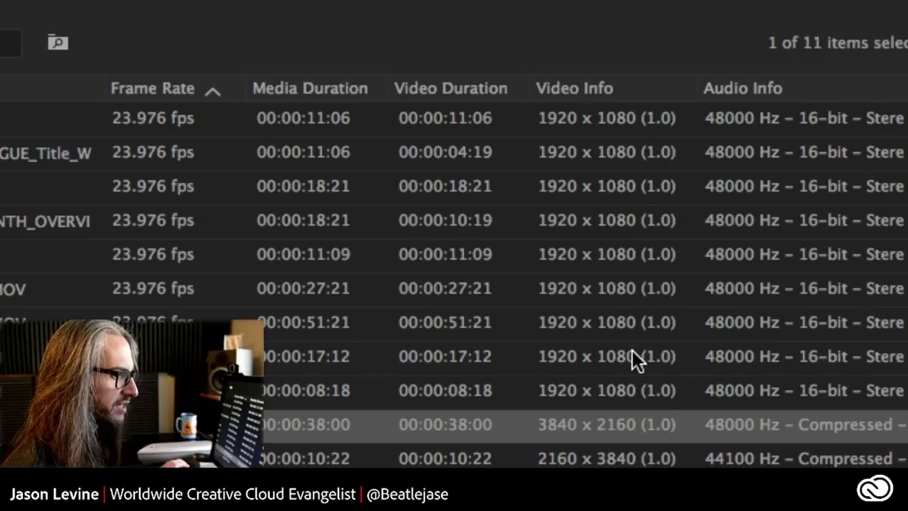
pyautogui.hscroll(5, 834, 272)
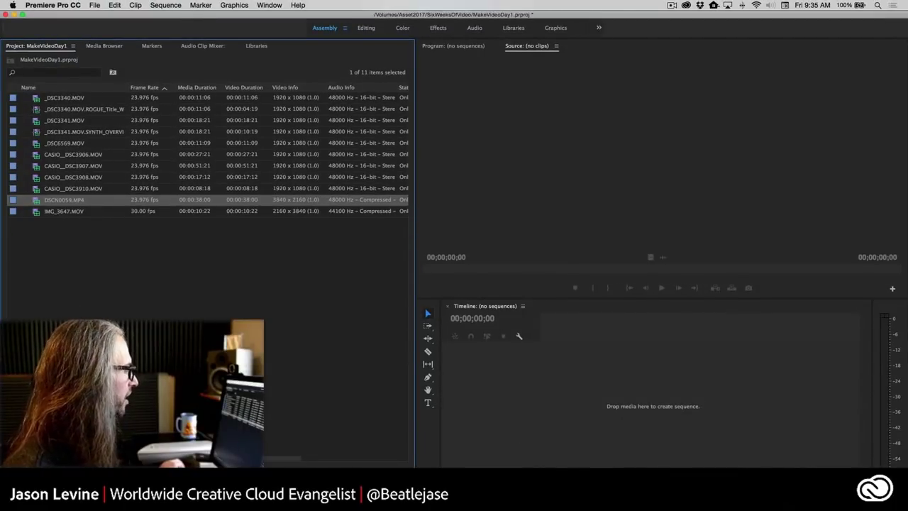
pyautogui.press('super+Page_Down')
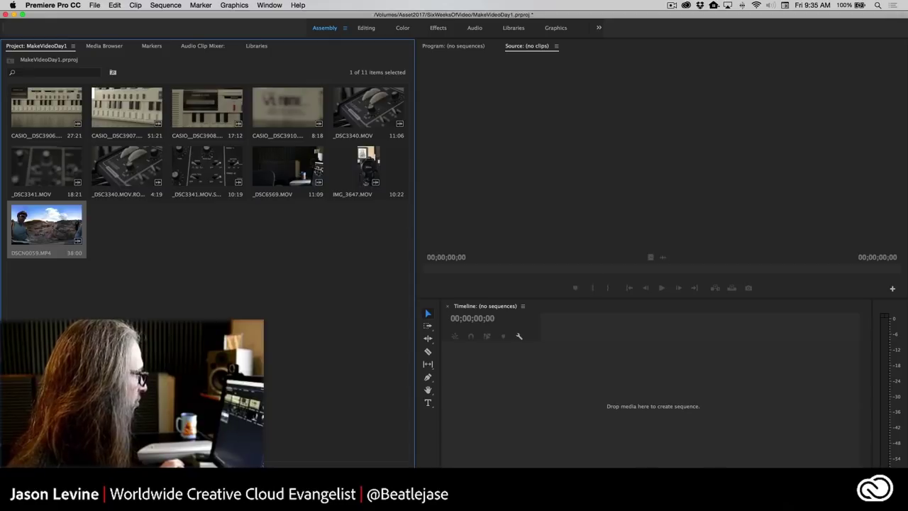
# Enlarge the Project panel's clip thumbnails to a medium size that fits three clips per row.
pyautogui.press('=')
pyautogui.press('=')
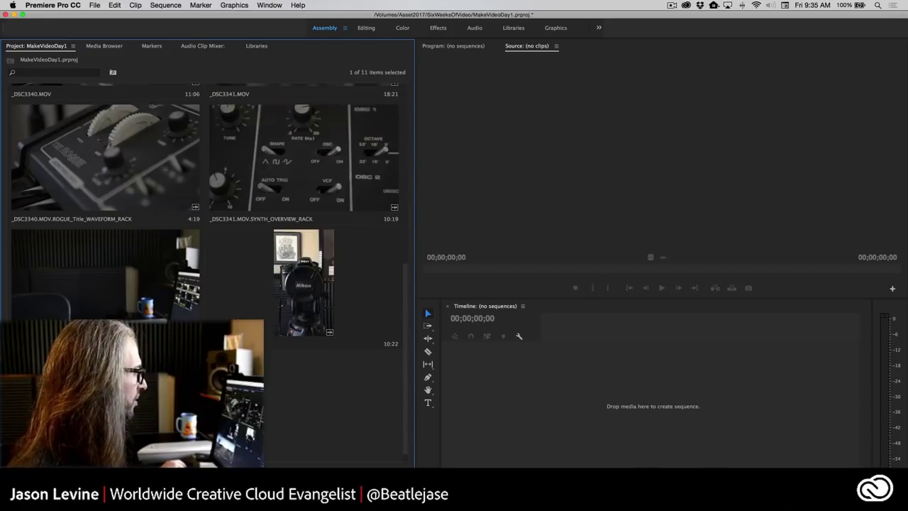
pyautogui.press('-')
pyautogui.press('-')
pyautogui.press('=')
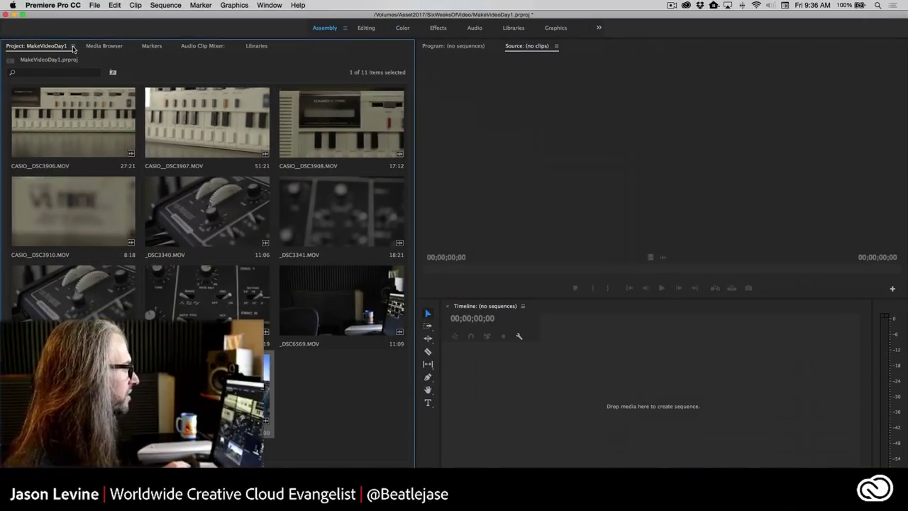
# Show the Project panel's Preview Area, check the format details of several clips in it, and hide the area again.
pyautogui.click(73, 47)
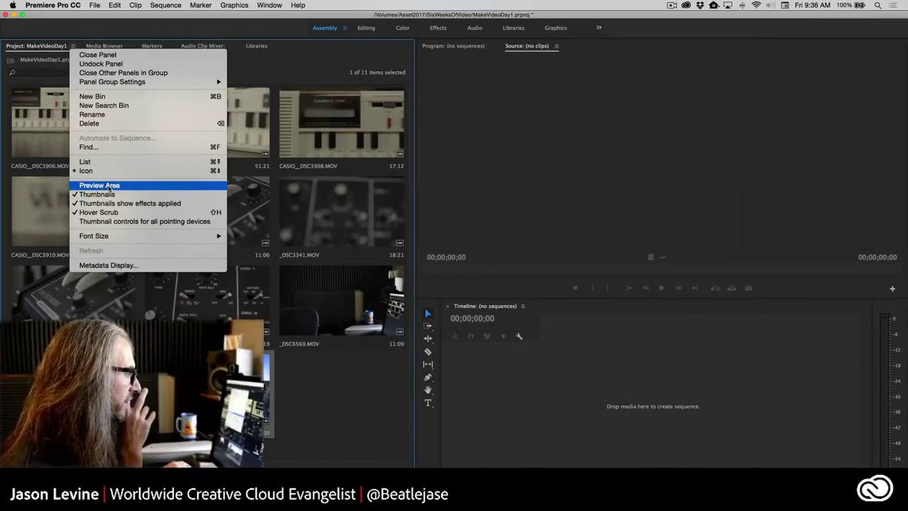
pyautogui.click(109, 188)
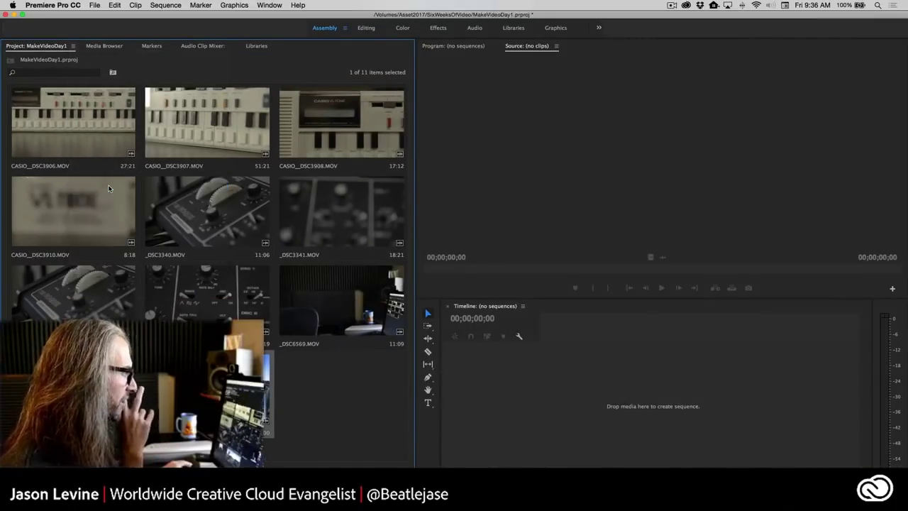
pyautogui.click(193, 170)
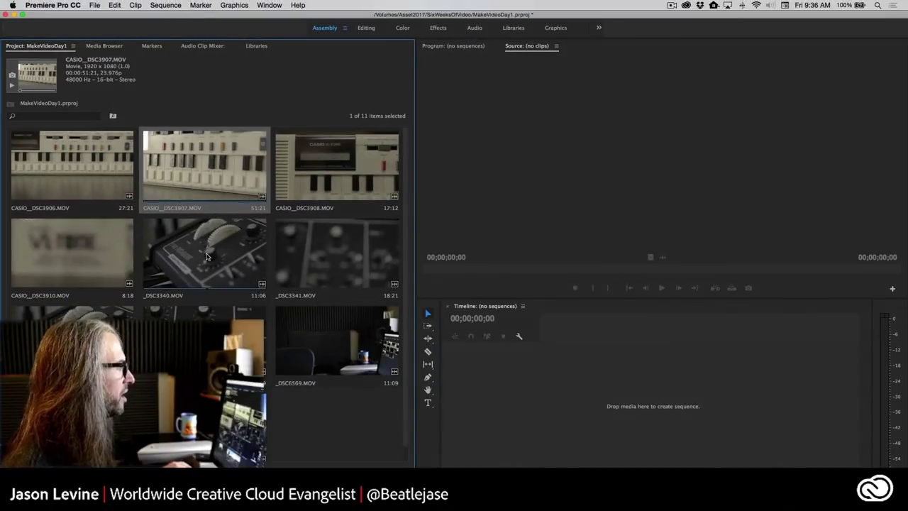
pyautogui.click(207, 257)
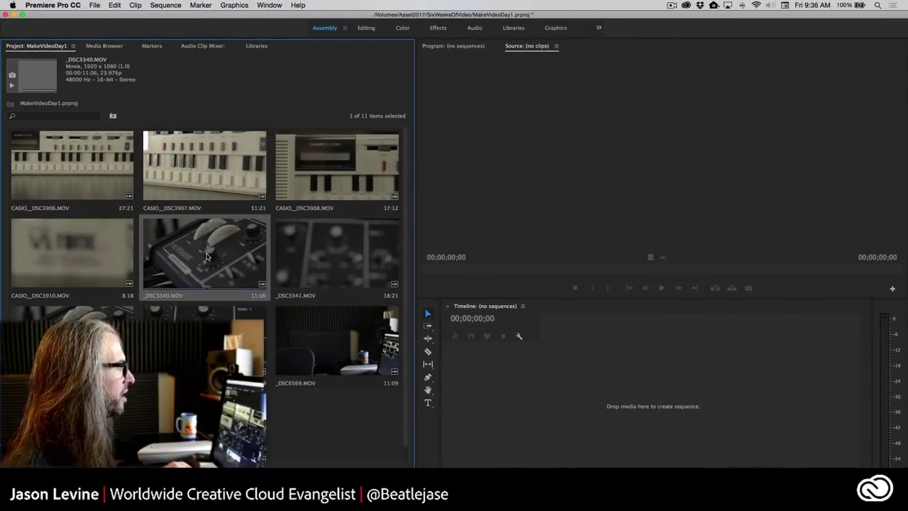
pyautogui.click(207, 335)
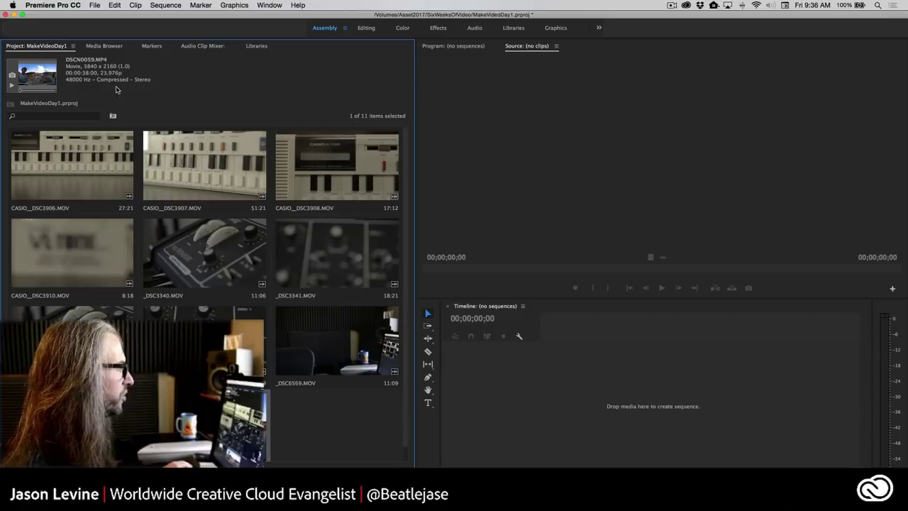
pyautogui.click(309, 333)
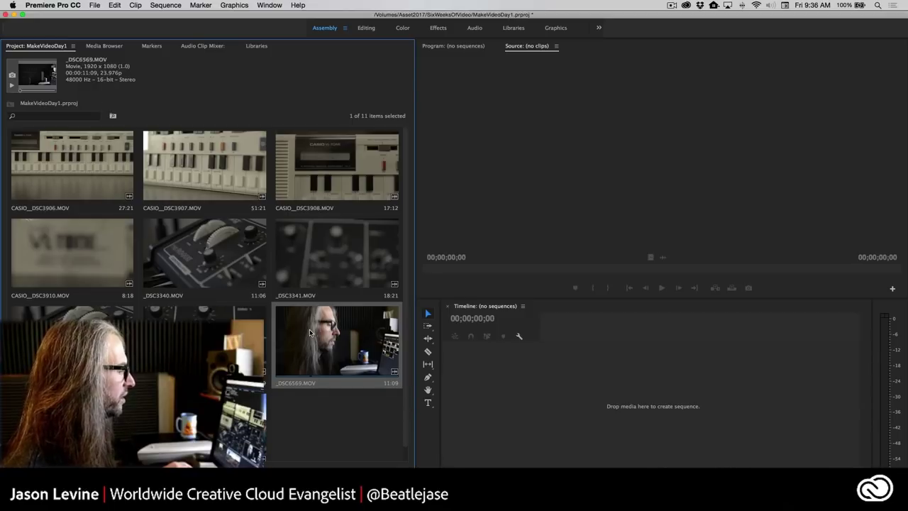
pyautogui.click(71, 341)
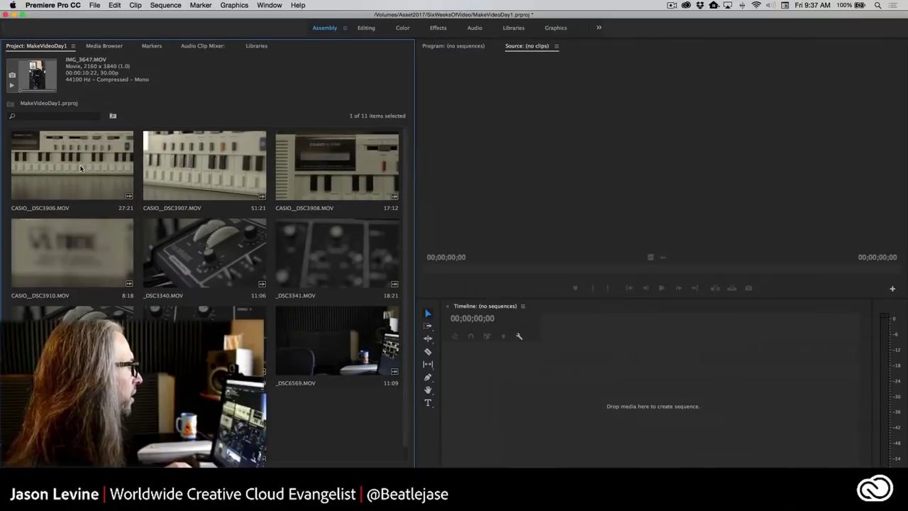
pyautogui.click(73, 45)
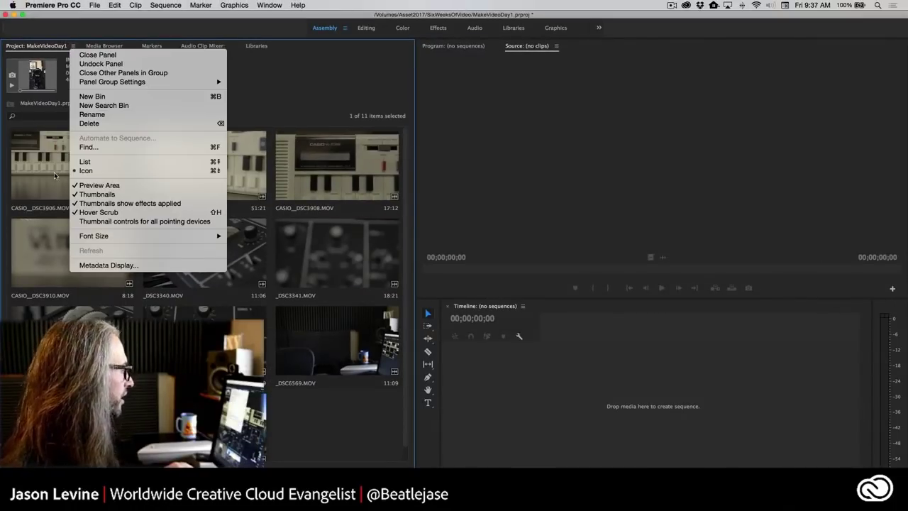
pyautogui.click(99, 185)
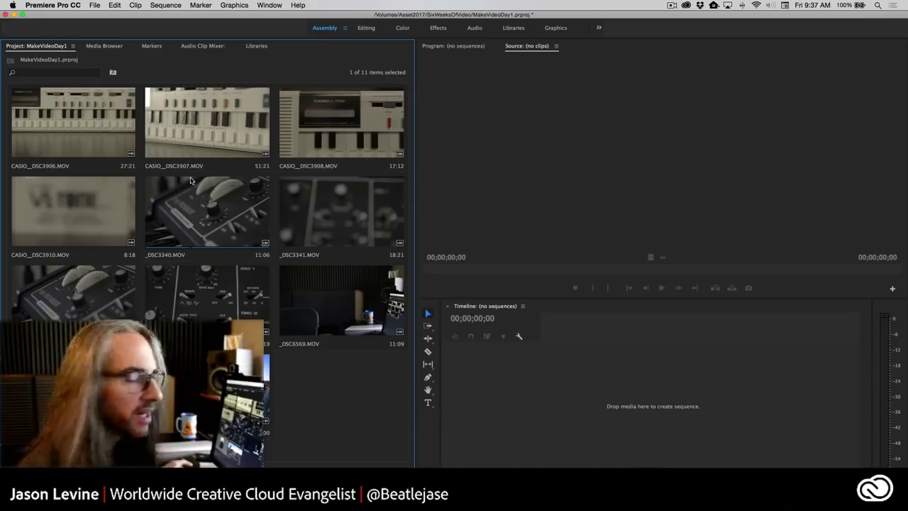
pyautogui.click(92, 5)
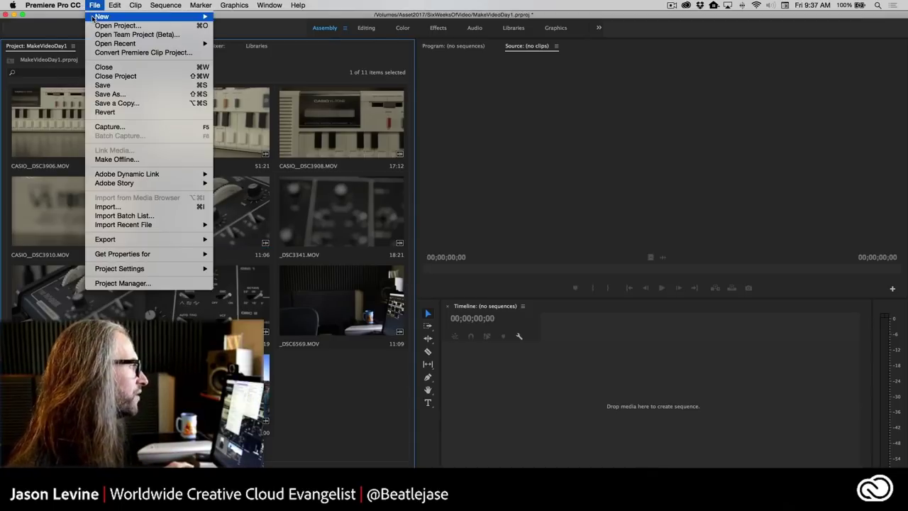
pyautogui.moveTo(93, 17)
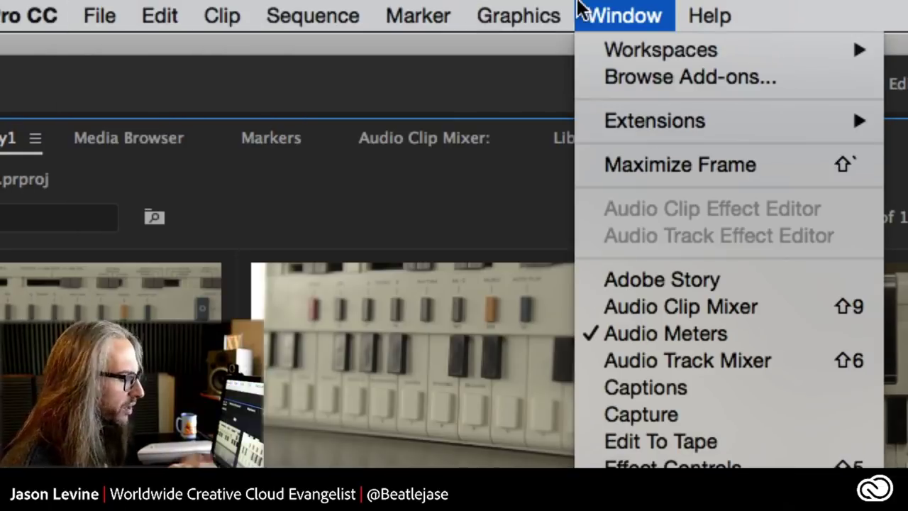
pyautogui.moveTo(518, 0)
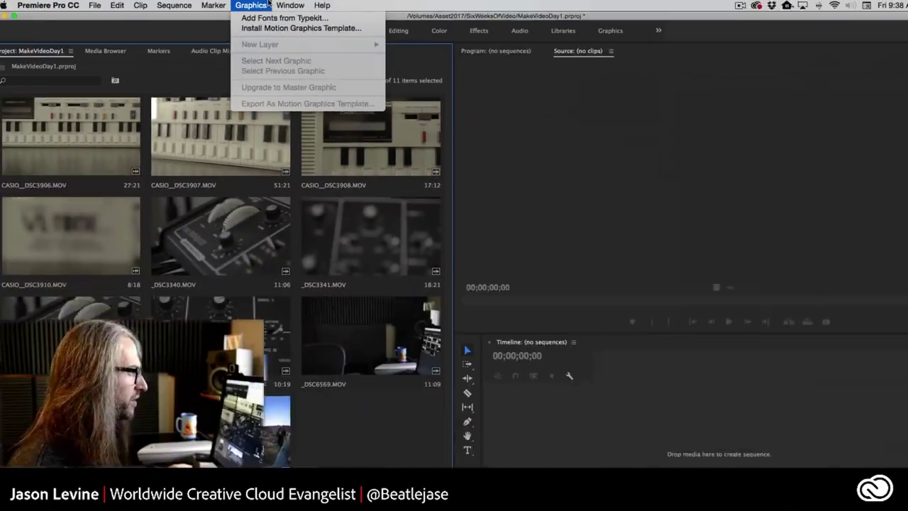
pyautogui.click(60, 4)
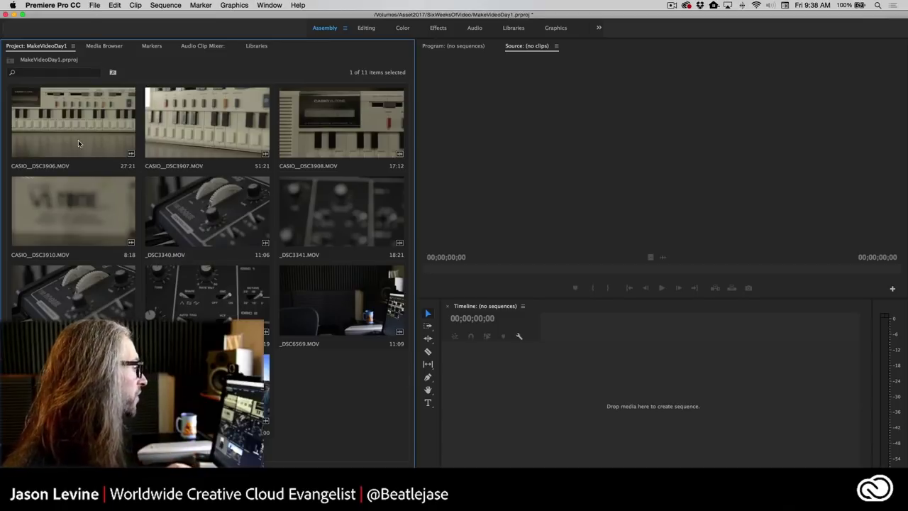
# Reorder the clip thumbnails, placing _DSC3340.MOV first, the SYNTH_OVERVIEW_RACK subclip third, and the ROGUE_Title_WAVEFORM_RACK subclip fifth.
pyautogui.click(207, 131)
pyautogui.click(208, 197)
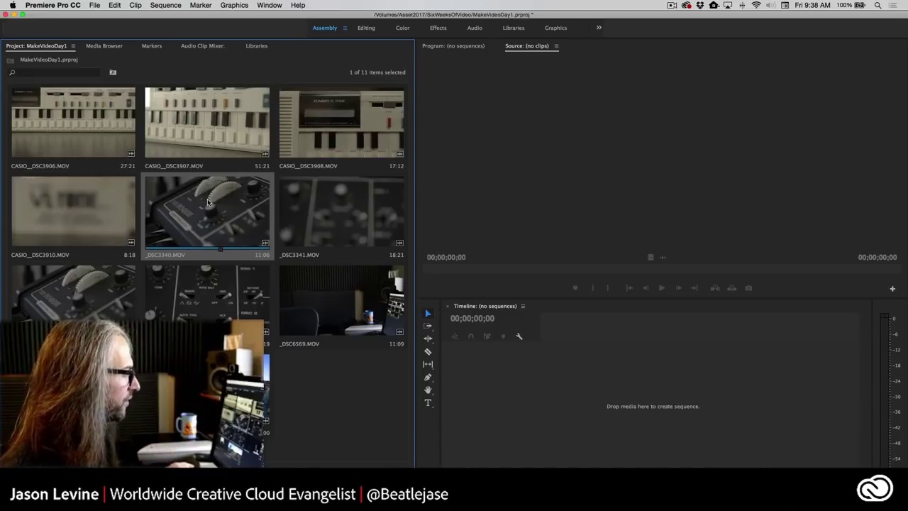
pyautogui.moveTo(132, 170); pyautogui.dragTo(38, 135)
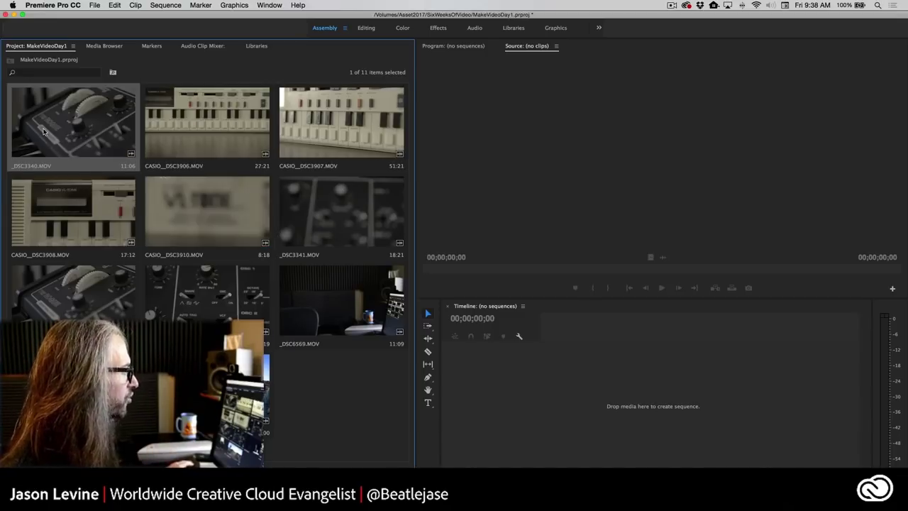
pyautogui.moveTo(164, 278); pyautogui.dragTo(274, 131)
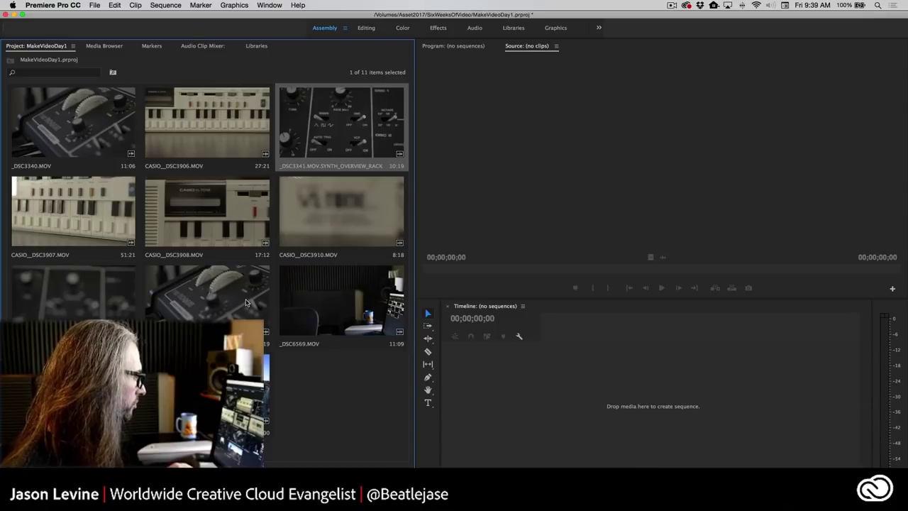
pyautogui.moveTo(213, 294); pyautogui.dragTo(161, 208)
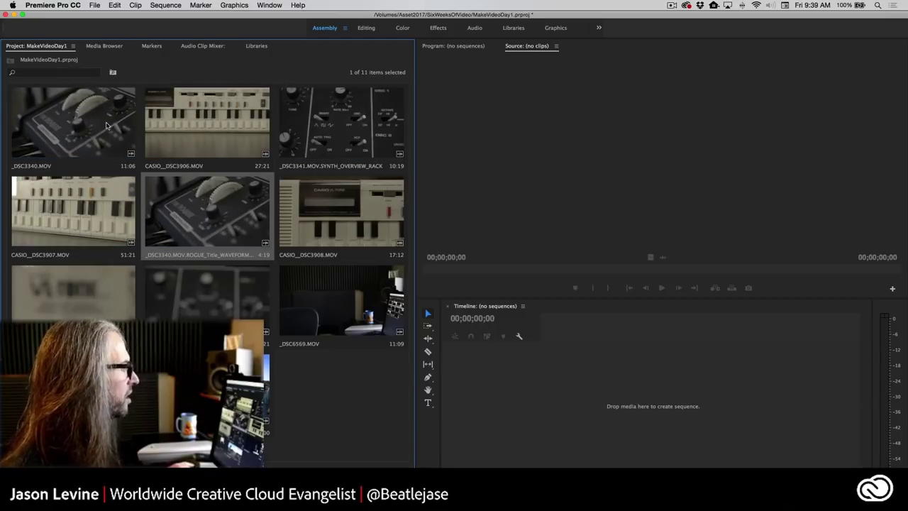
# Create a new sequence from the first six clips in the Project panel and fit the whole sequence in the timeline.
pyautogui.press('Home')
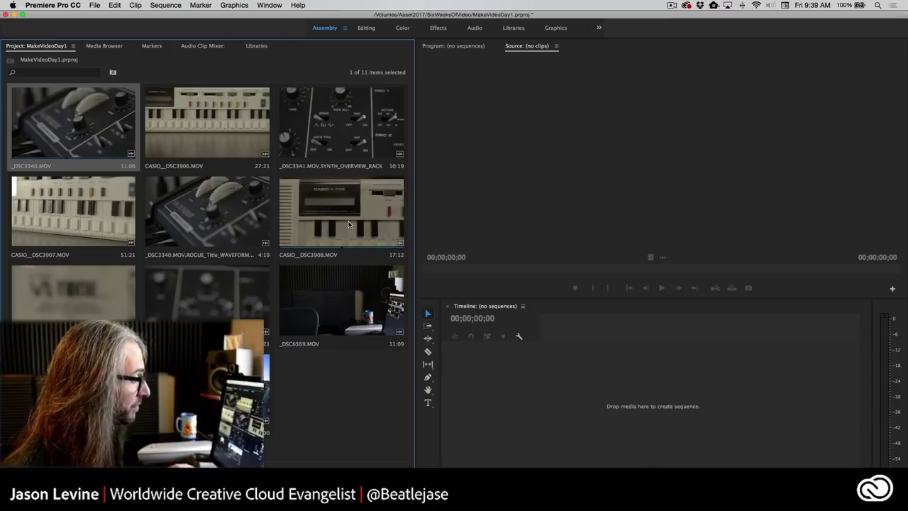
pyautogui.keyDown('shift'); pyautogui.click(320, 200); pyautogui.keyUp('shift')
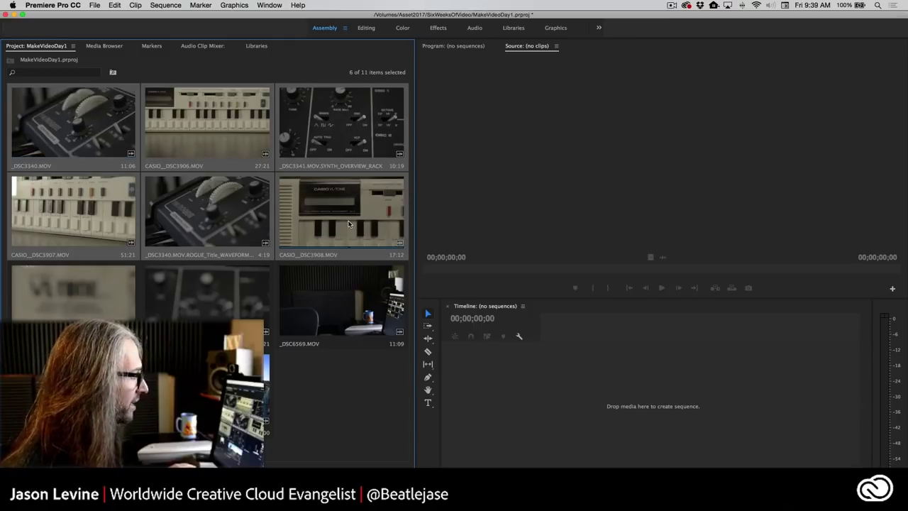
pyautogui.rightClick(87, 112)
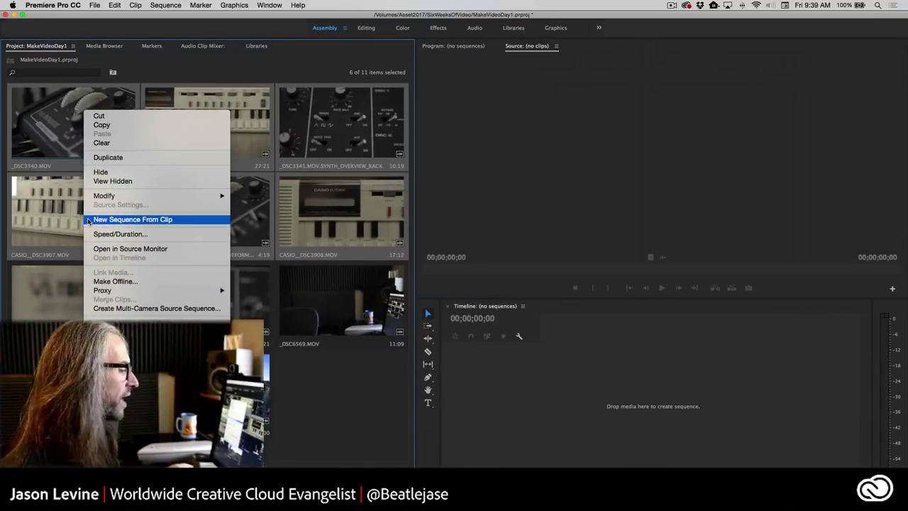
pyautogui.click(88, 221)
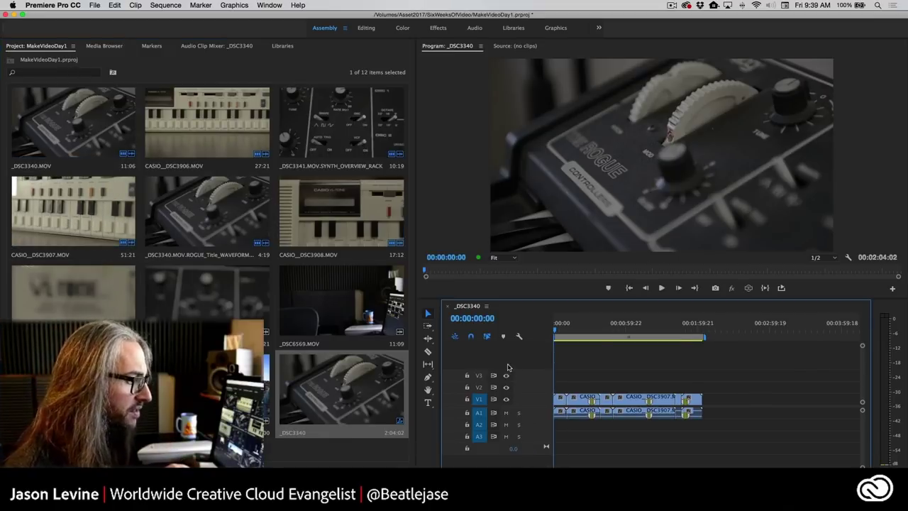
pyautogui.press('\\')
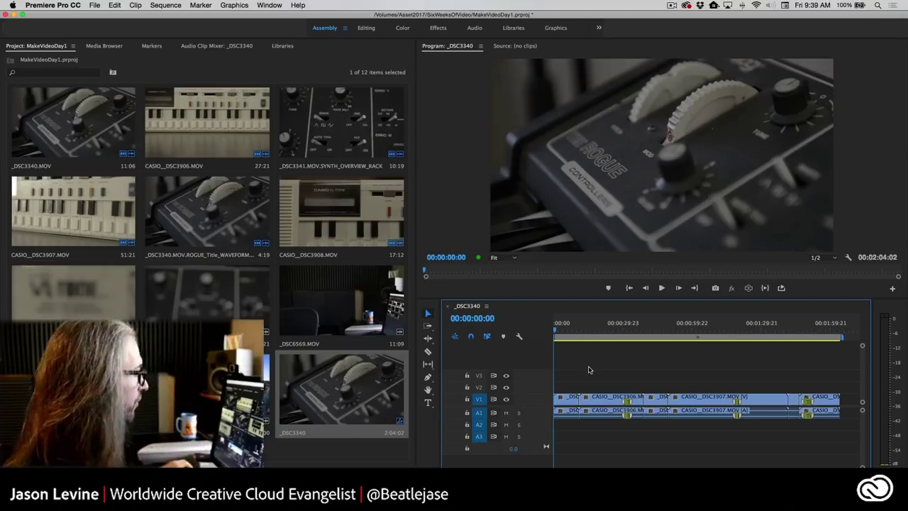
# Open the New Sequence dialog and move it higher so that all of it can be seen.
pyautogui.click(95, 5)
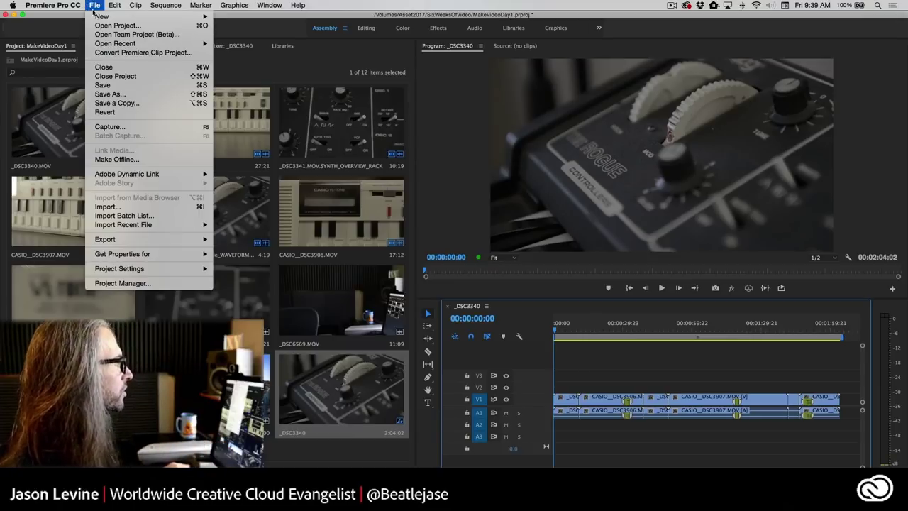
pyautogui.moveTo(106, 16)
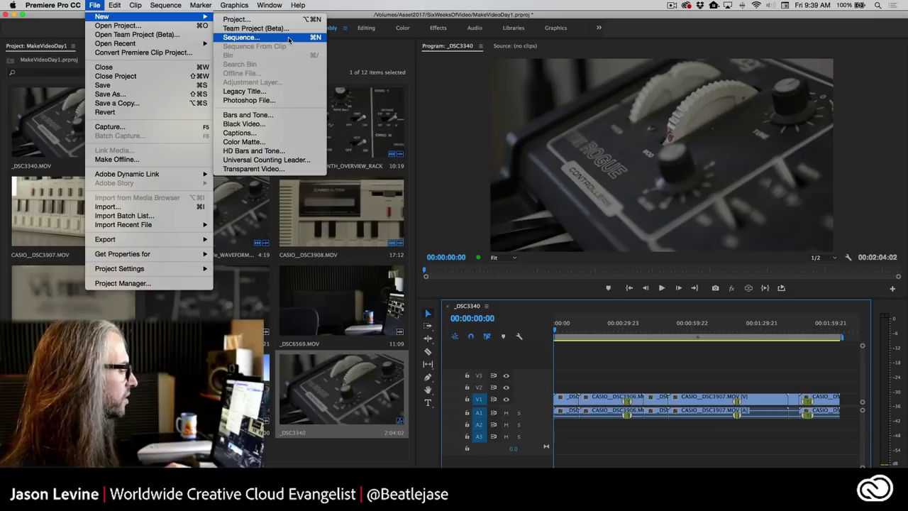
pyautogui.click(280, 122)
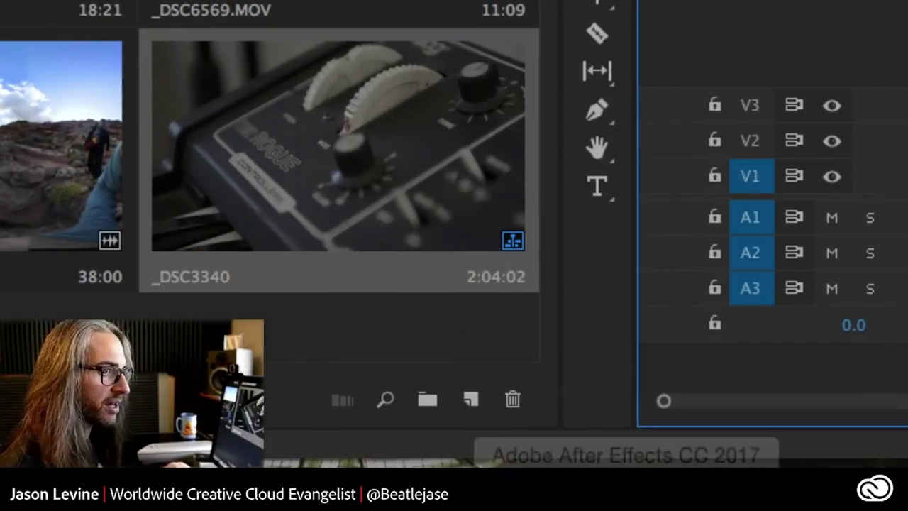
pyautogui.click(475, 398)
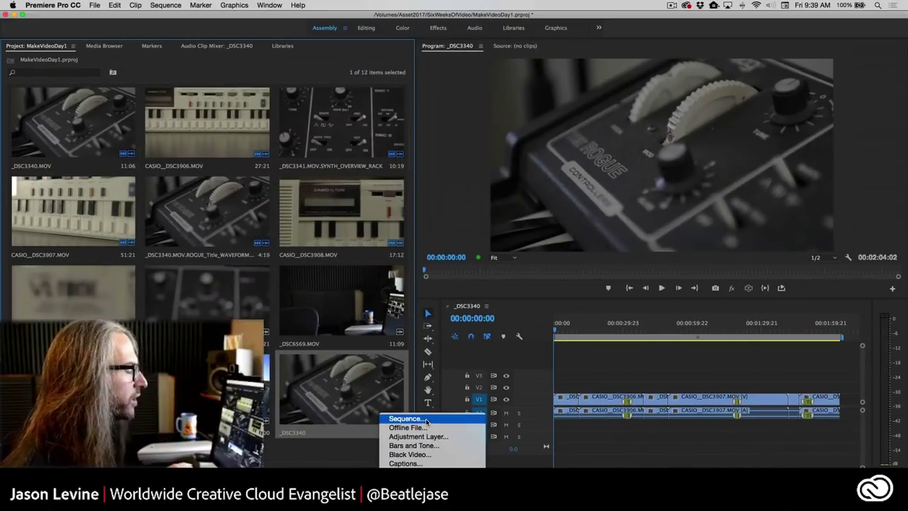
pyautogui.click(426, 421)
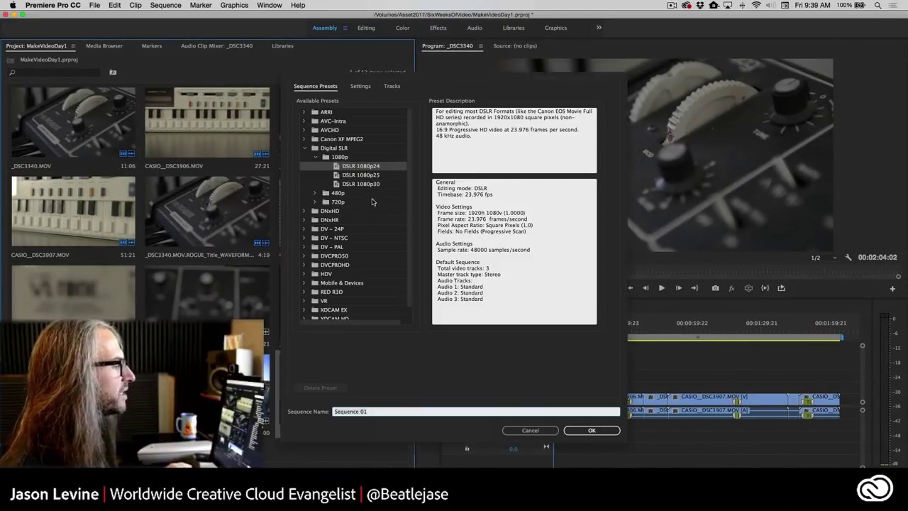
pyautogui.moveTo(341, 69); pyautogui.dragTo(345, 29)
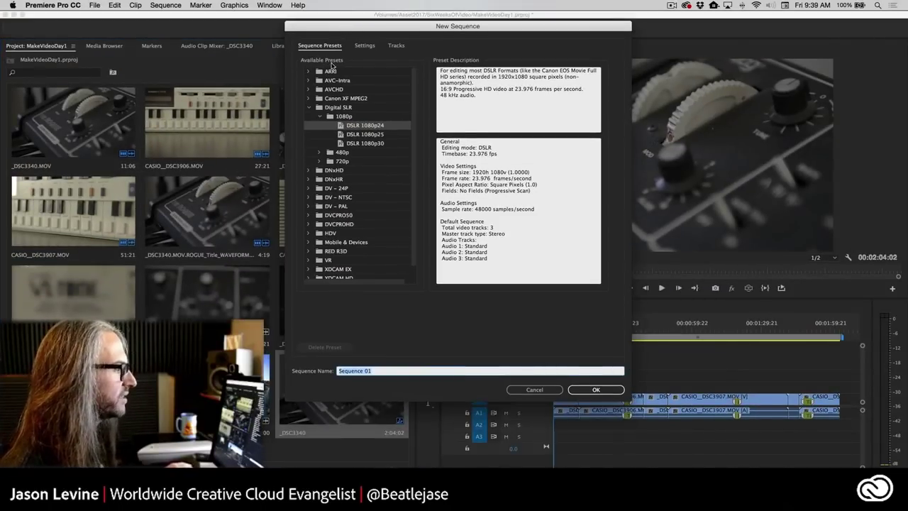
# Browse the available sequence presets, examining the ARRI, Digital SLR 720p and VR Monoscopic 29.97 groups.
pyautogui.click(417, 155)
pyautogui.scroll(-1, 414, 153)
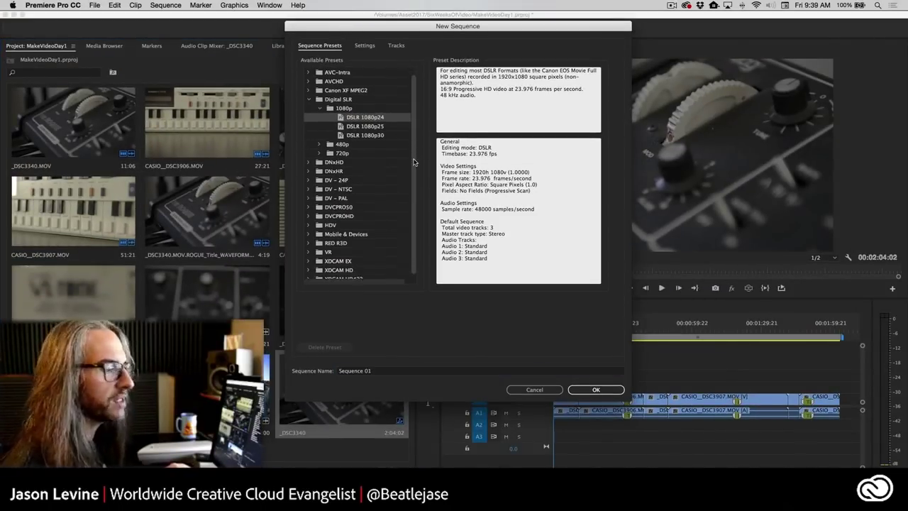
pyautogui.scroll(1, 414, 152)
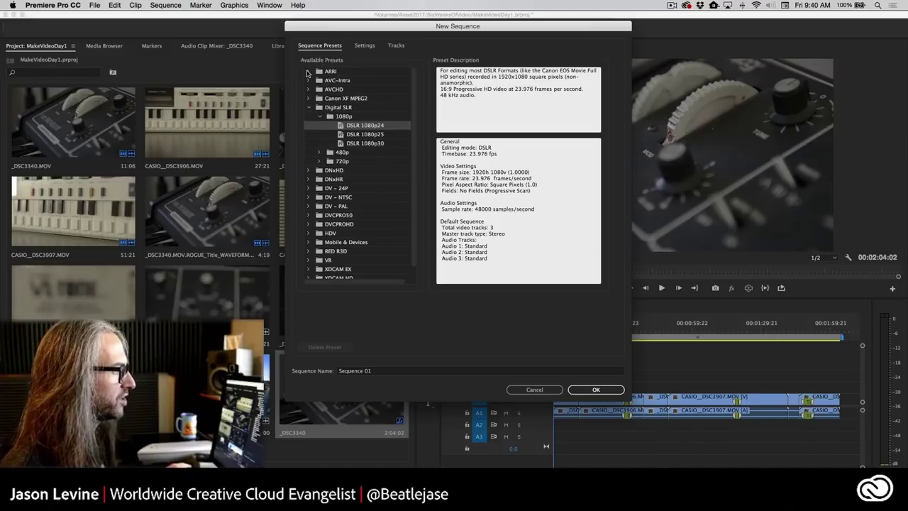
pyautogui.click(308, 72)
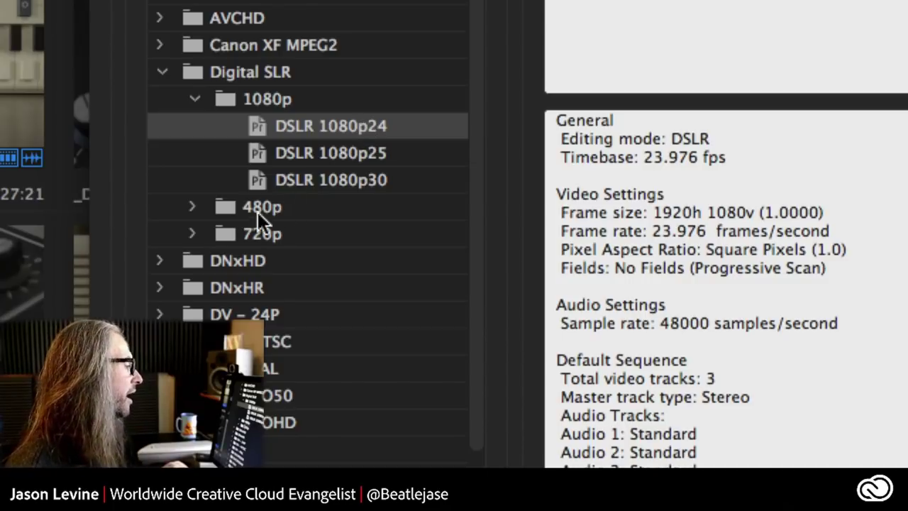
pyautogui.click(191, 233)
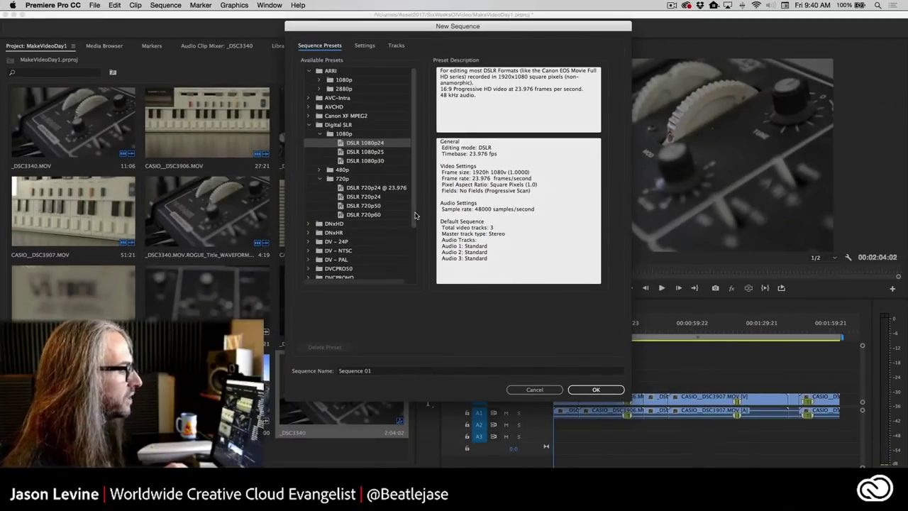
pyautogui.scroll(-5, 416, 215)
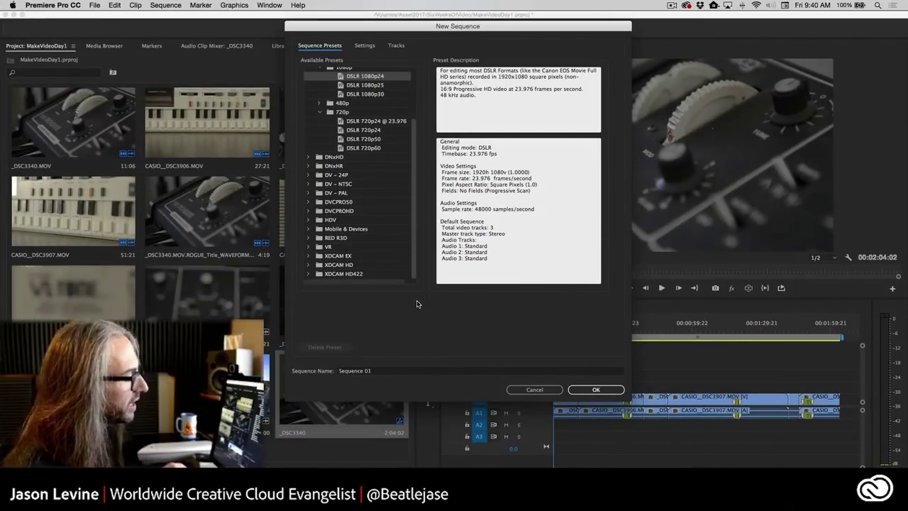
pyautogui.click(309, 247)
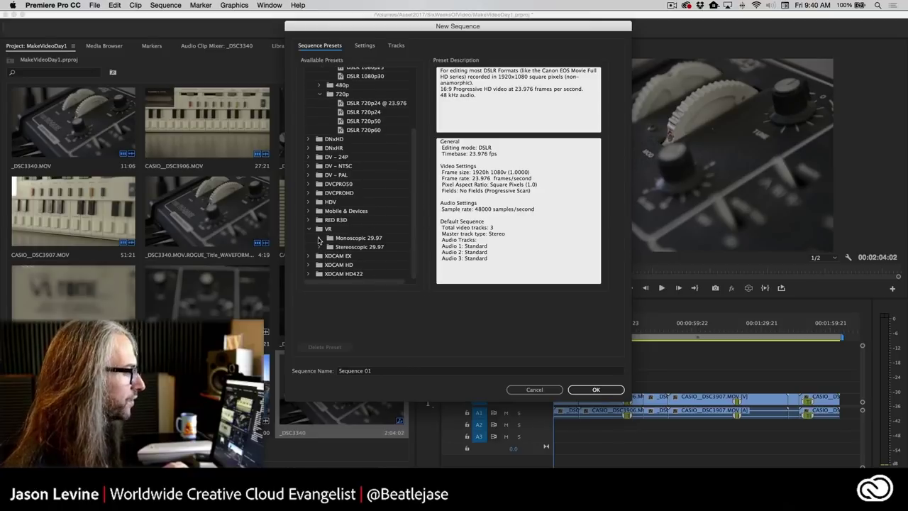
pyautogui.click(319, 239)
pyautogui.scroll(-3, 414, 262)
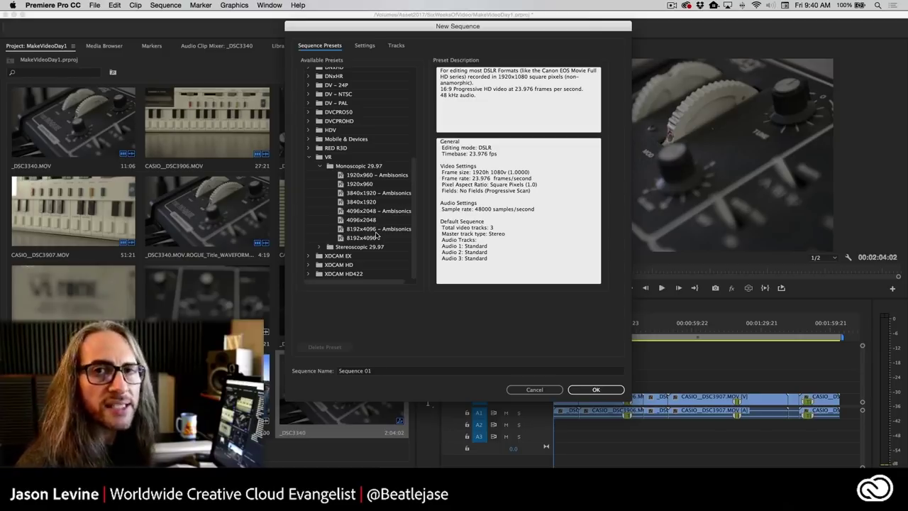
pyautogui.click(320, 168)
pyautogui.moveTo(417, 211); pyautogui.dragTo(415, 250)
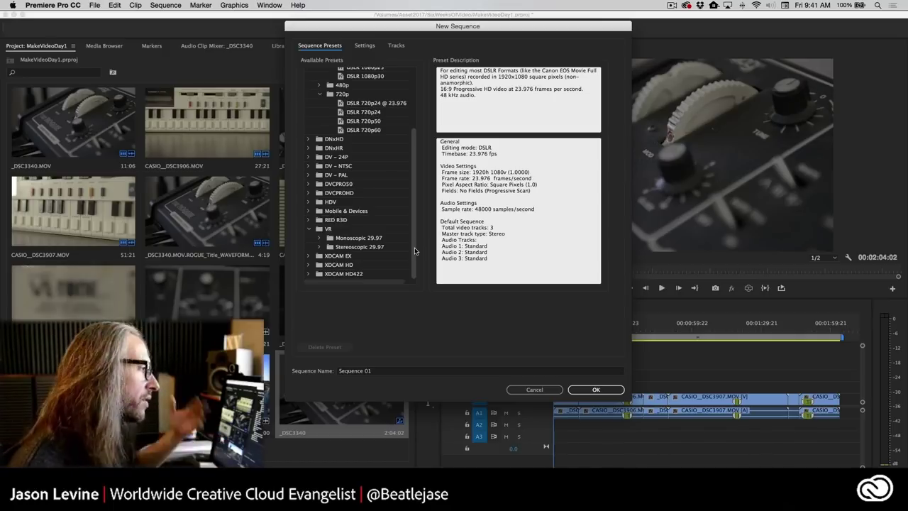
# Review the editing mode, timebase and audio sample rate options for a new sequence, and close the dialog without creating one.
pyautogui.click(364, 45)
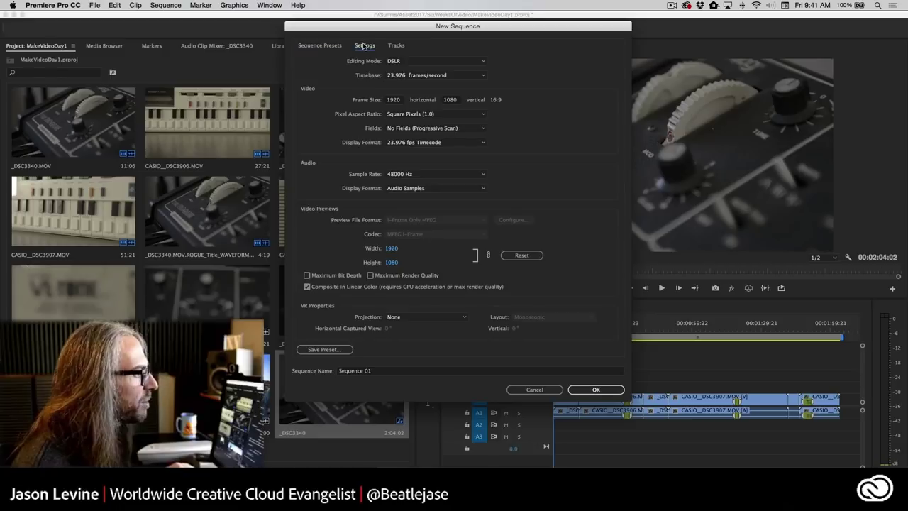
pyautogui.click(537, 391)
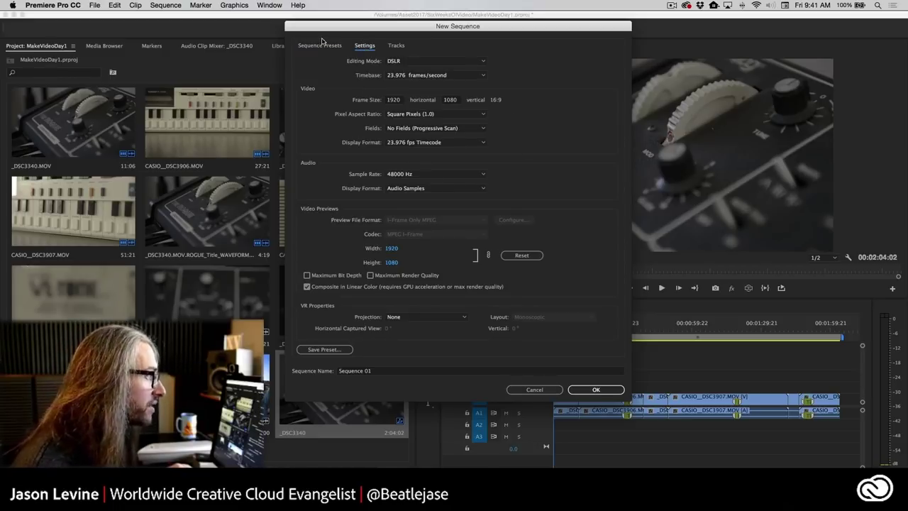
pyautogui.click(435, 62)
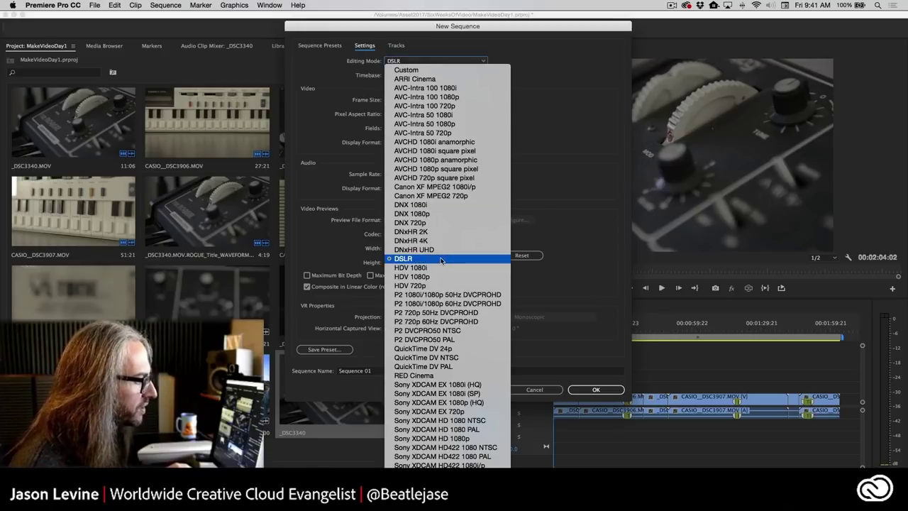
pyautogui.click(575, 140)
pyautogui.click(441, 75)
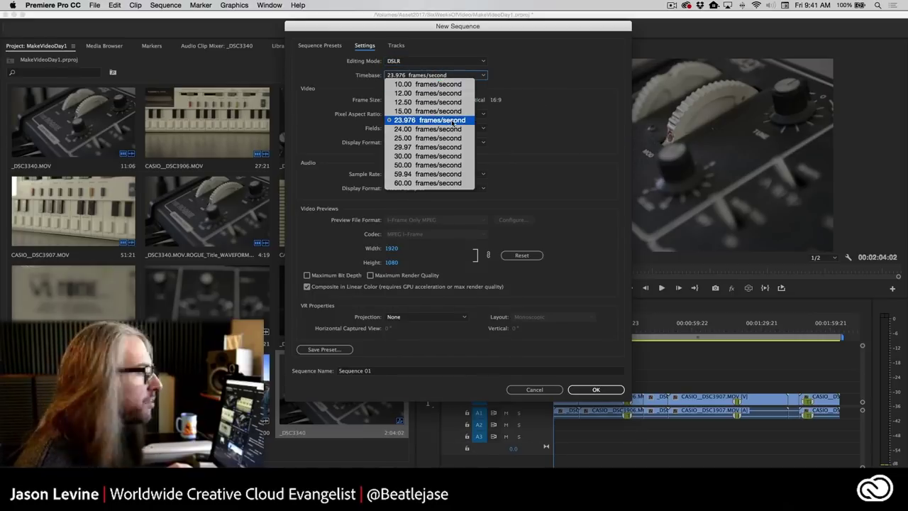
pyautogui.click(534, 76)
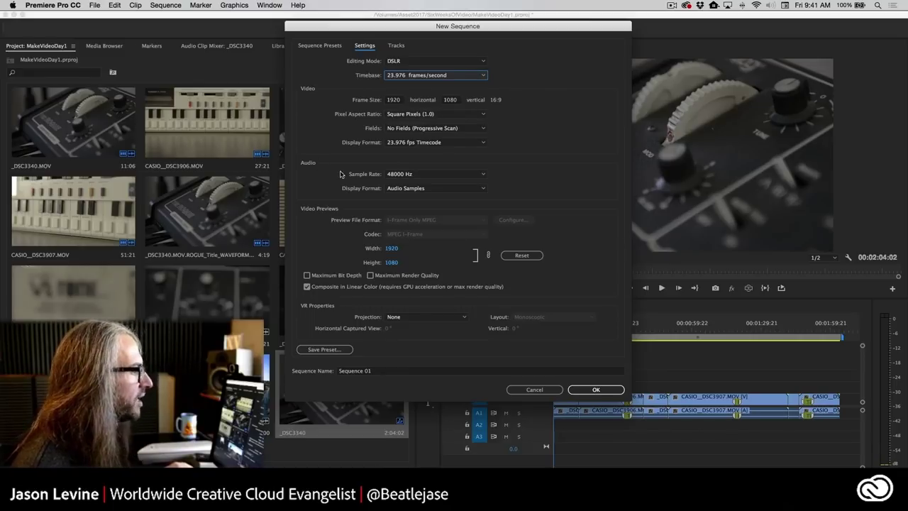
pyautogui.click(459, 175)
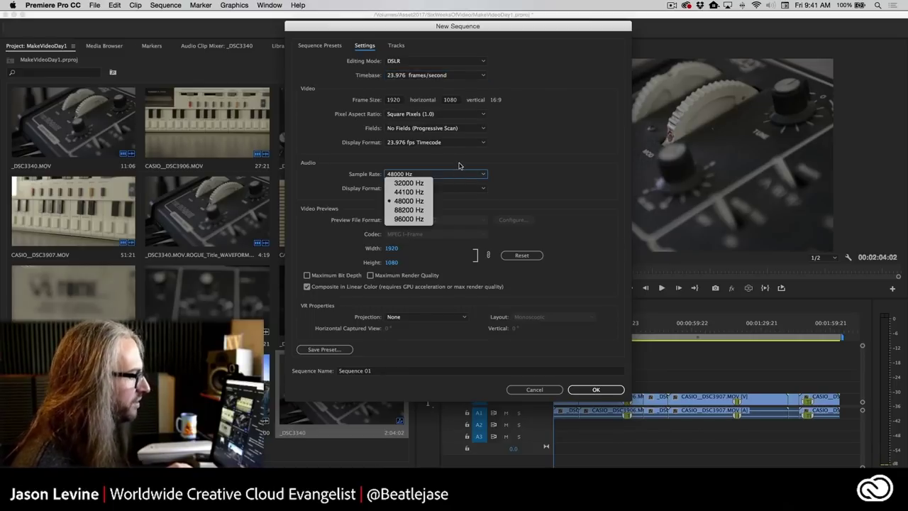
pyautogui.click(459, 166)
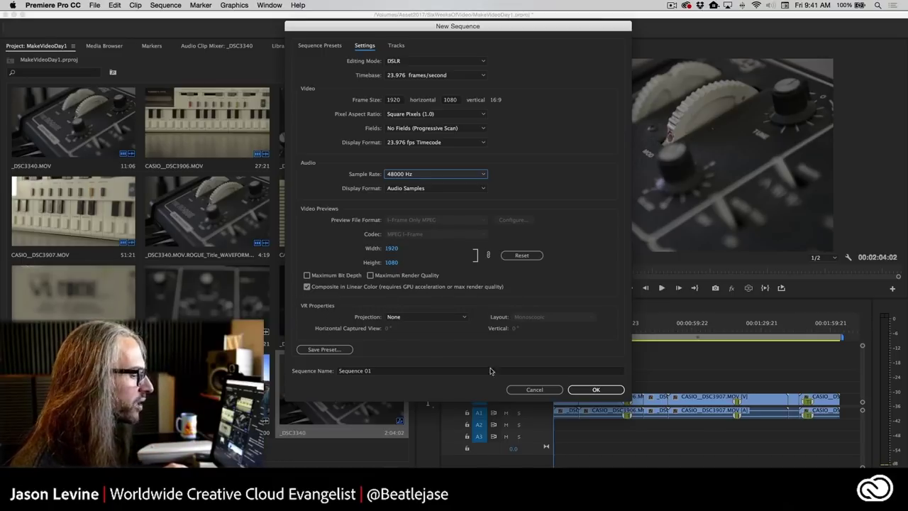
pyautogui.click(534, 390)
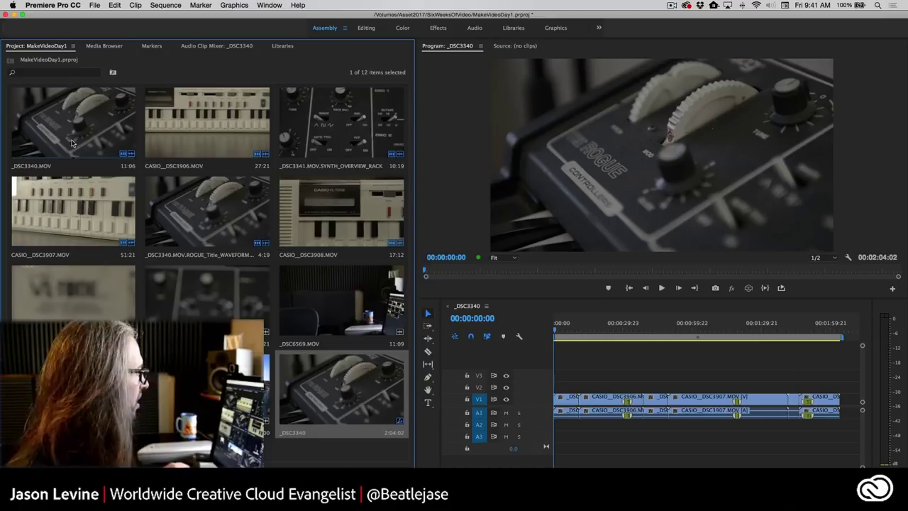
pyautogui.click(71, 114)
pyautogui.keyDown('shift'); pyautogui.click(325, 224); pyautogui.keyUp('shift')
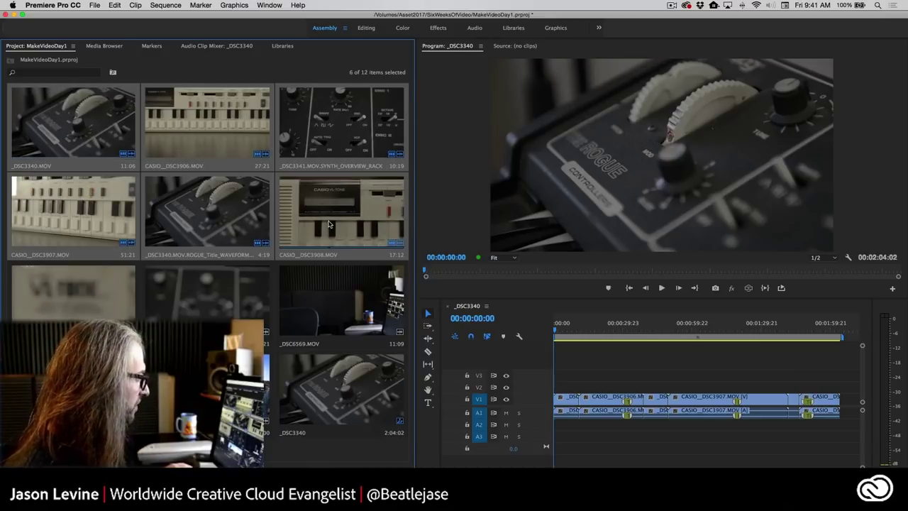
pyautogui.rightClick(71, 112)
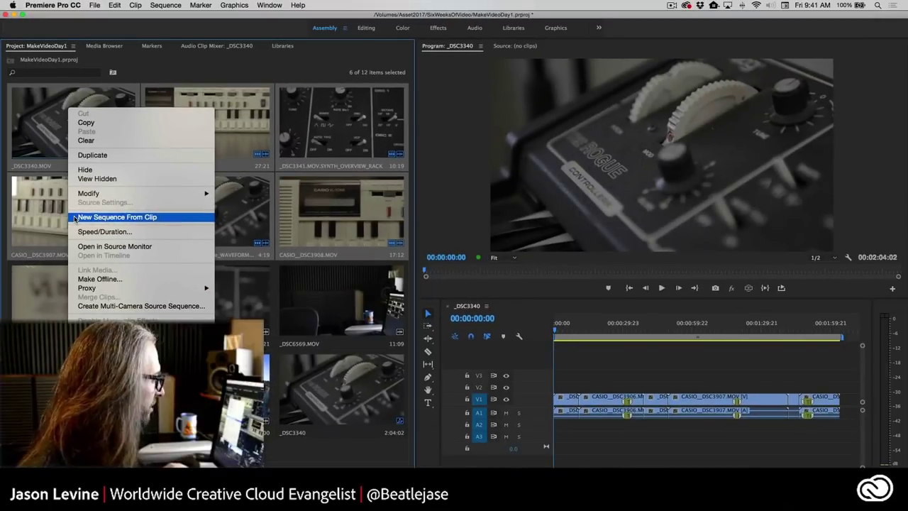
pyautogui.click(78, 220)
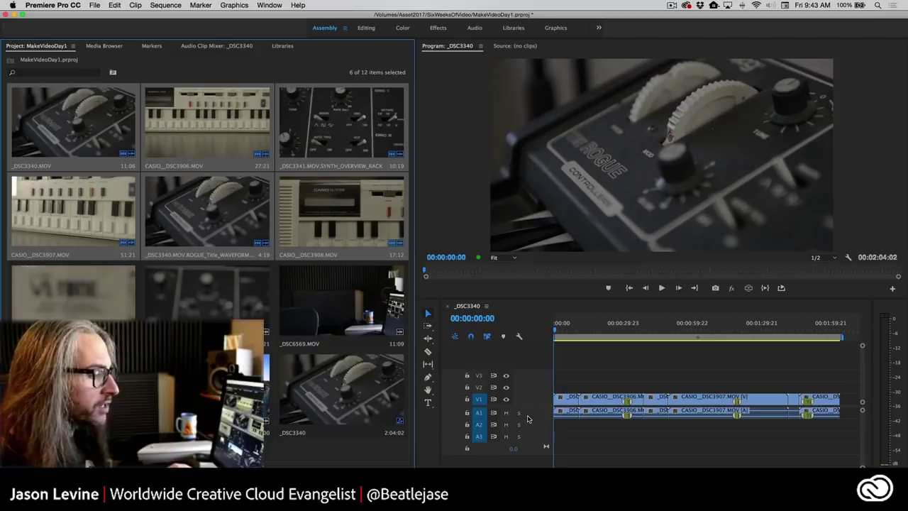
# Rename the new synth clip sequence in the Project panel to SYNTHS 01.
pyautogui.click(505, 313)
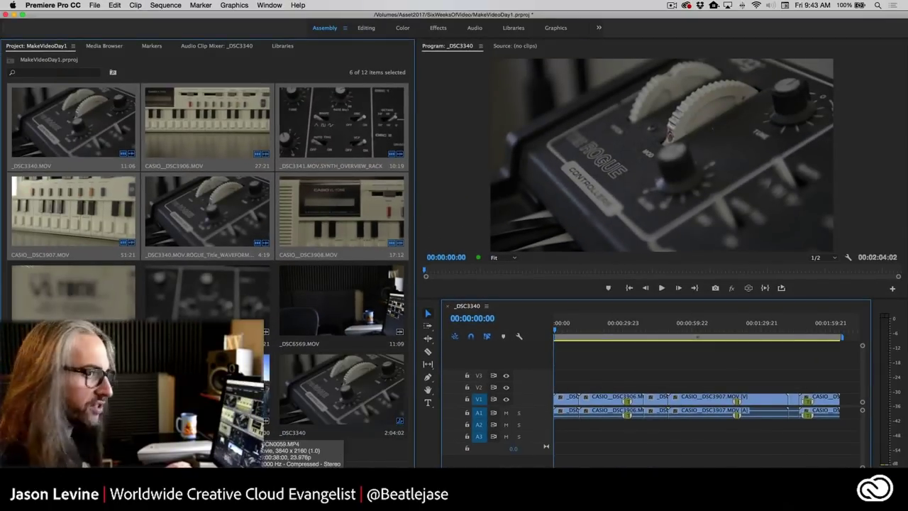
pyautogui.click(308, 431)
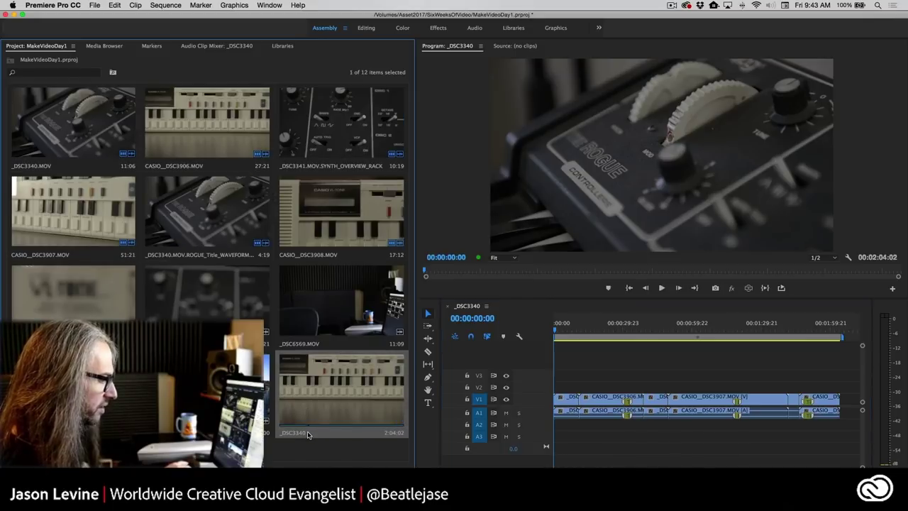
pyautogui.rightClick(308, 434)
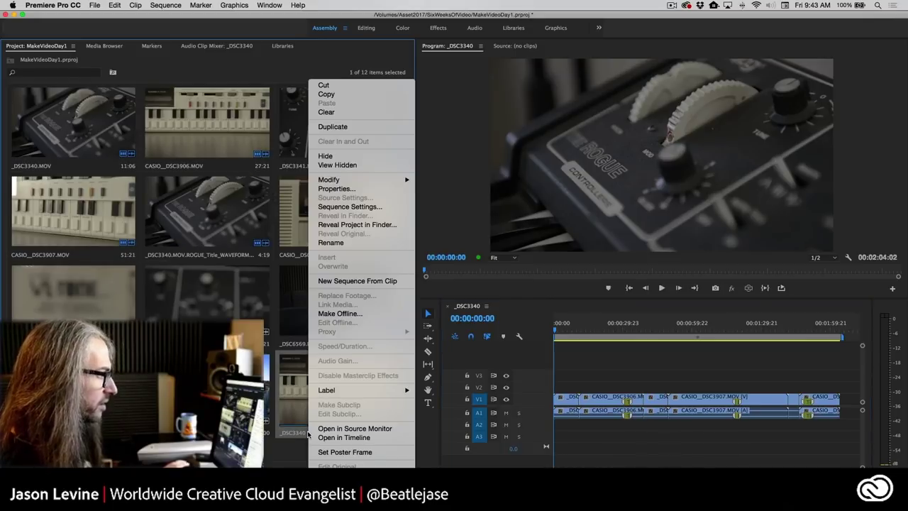
pyautogui.click(364, 242)
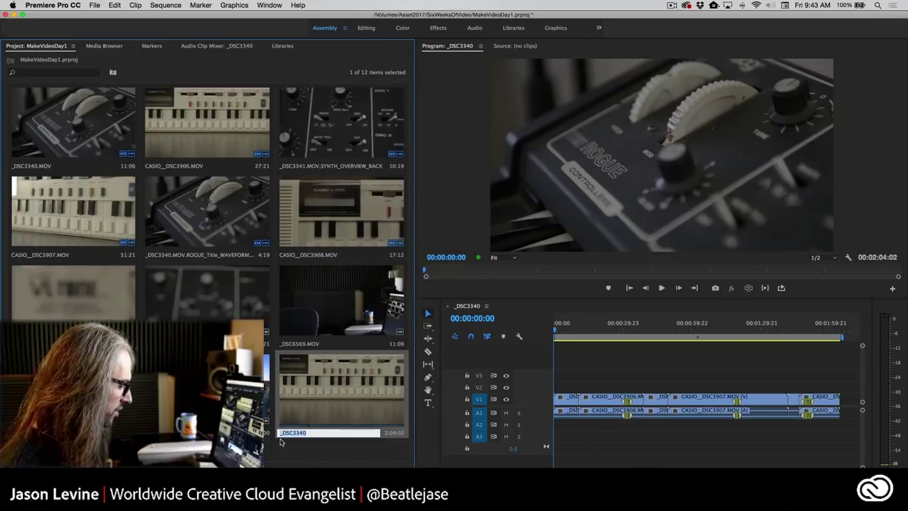
pyautogui.write('SYNTHS')
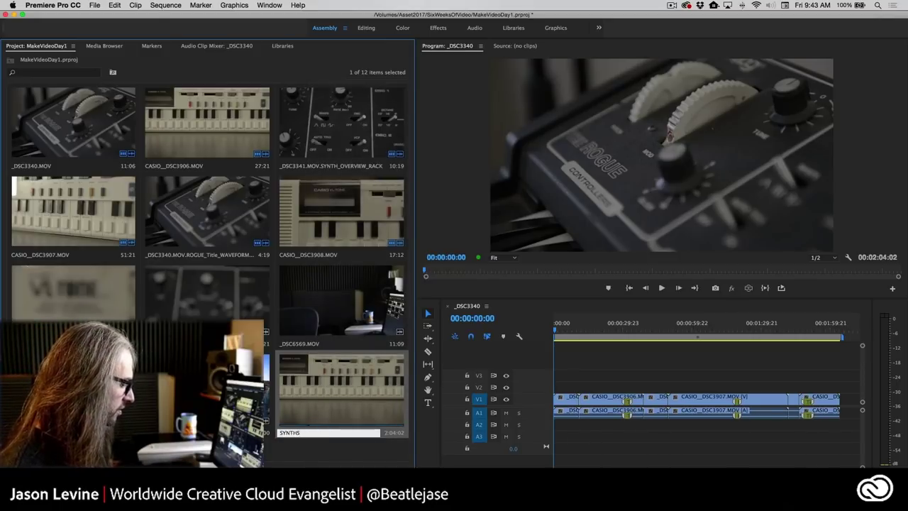
pyautogui.write(' 01')
pyautogui.press('Tab')
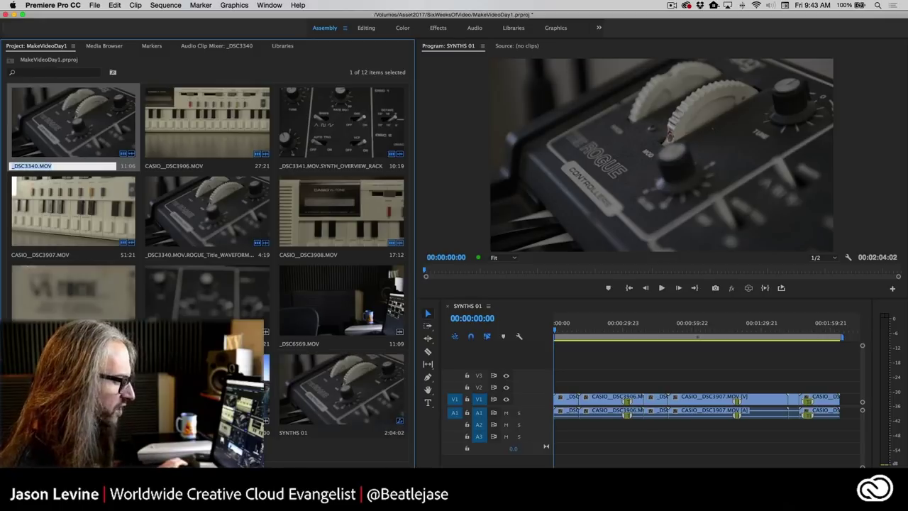
# Try out different video track heights in the timeline and leave V1 tall enough to show its clip thumbnails.
pyautogui.doubleClick(539, 402)
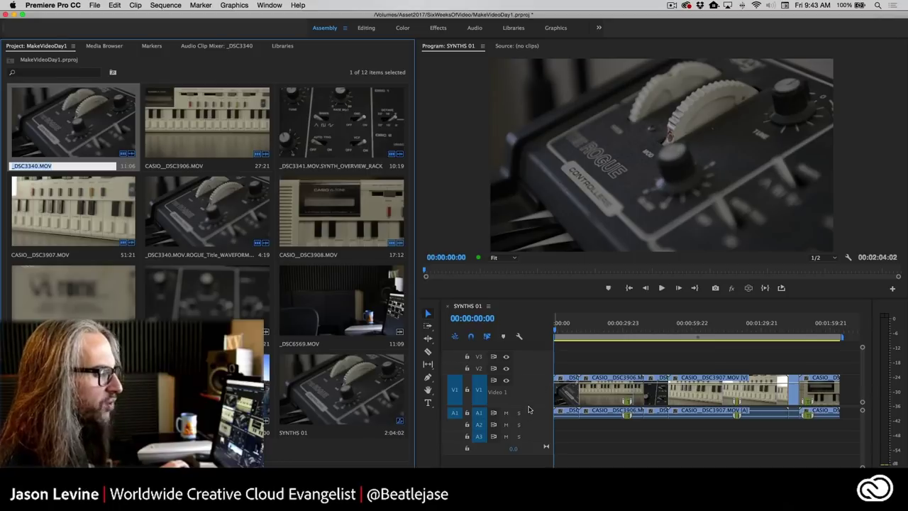
pyautogui.doubleClick(530, 392)
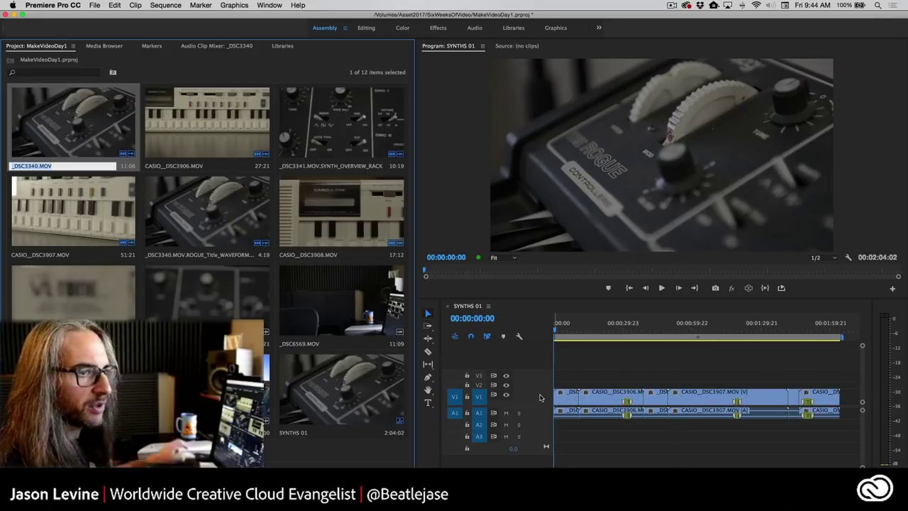
pyautogui.doubleClick(539, 397)
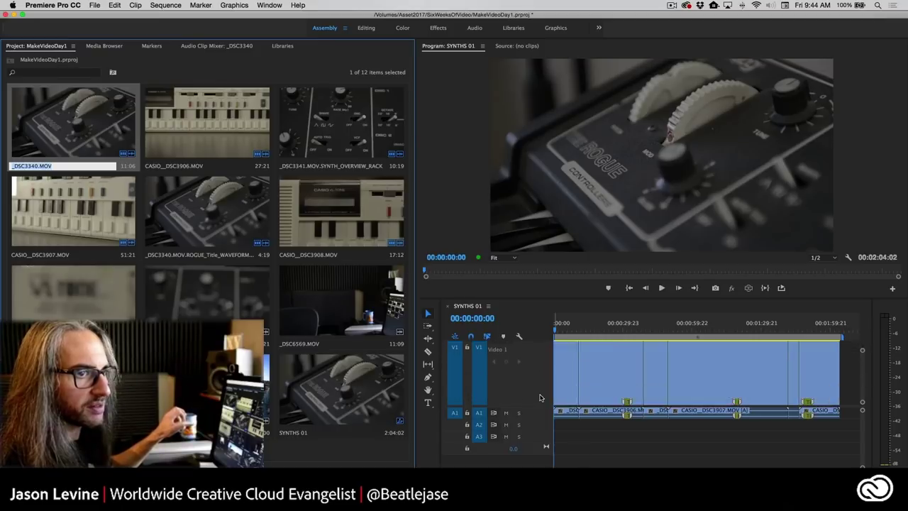
pyautogui.doubleClick(539, 398)
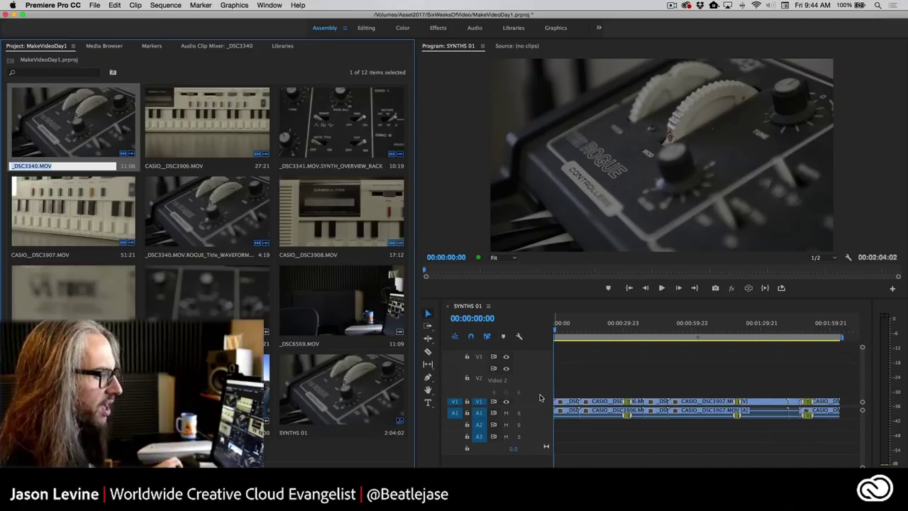
pyautogui.doubleClick(523, 405)
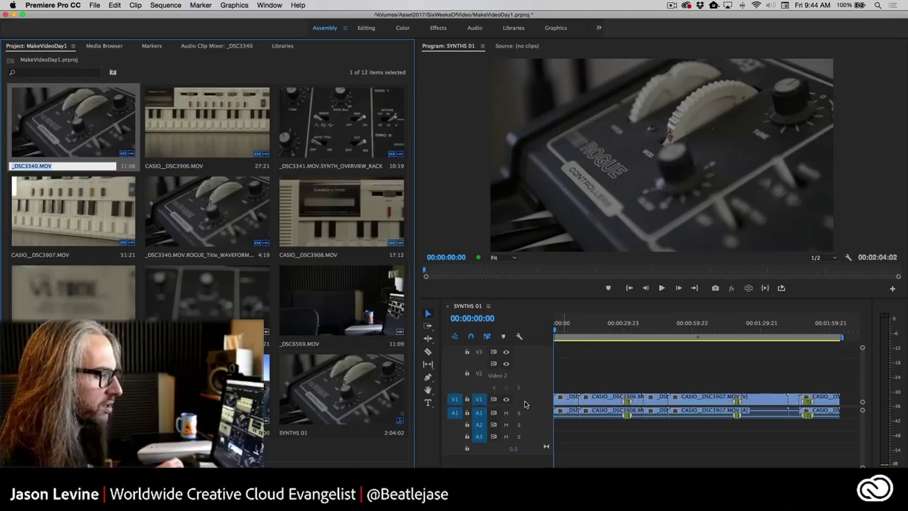
pyautogui.scroll(-5, 525, 405)
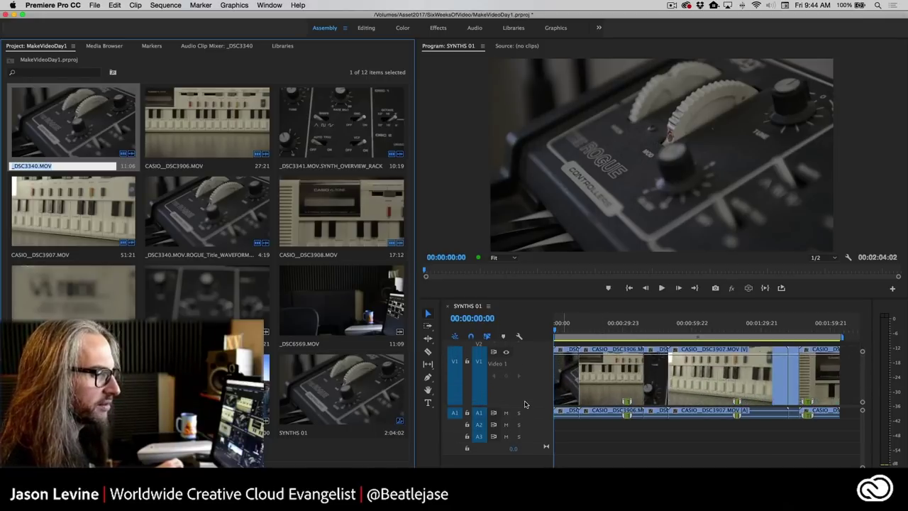
pyautogui.scroll(3, 525, 404)
pyautogui.scroll(-3, 525, 405)
pyautogui.scroll(3, 525, 404)
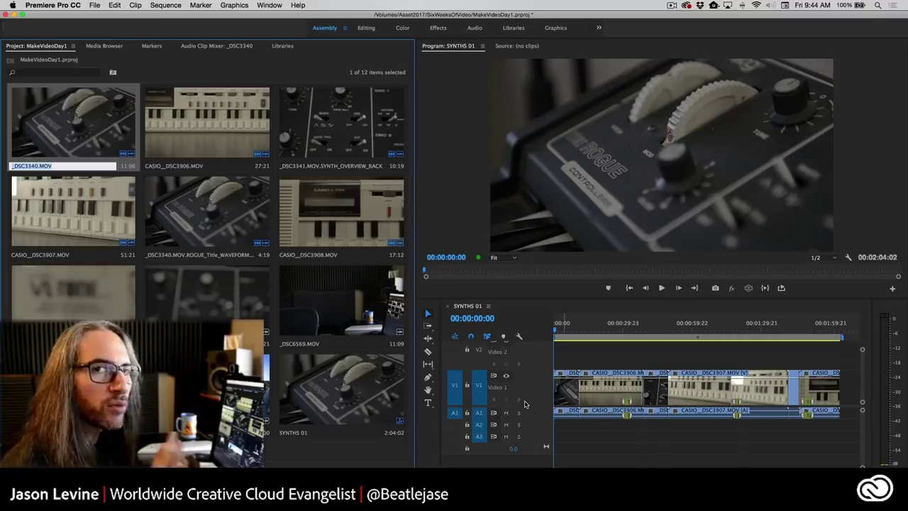
# Look through the timeline display options and set the clips to Video Head Thumbnails.
pyautogui.click(518, 336)
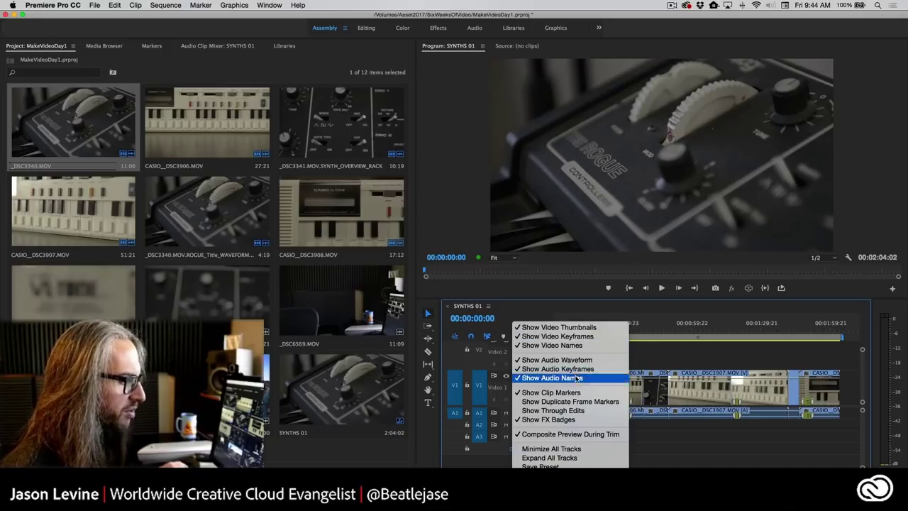
pyautogui.click(506, 316)
pyautogui.click(489, 307)
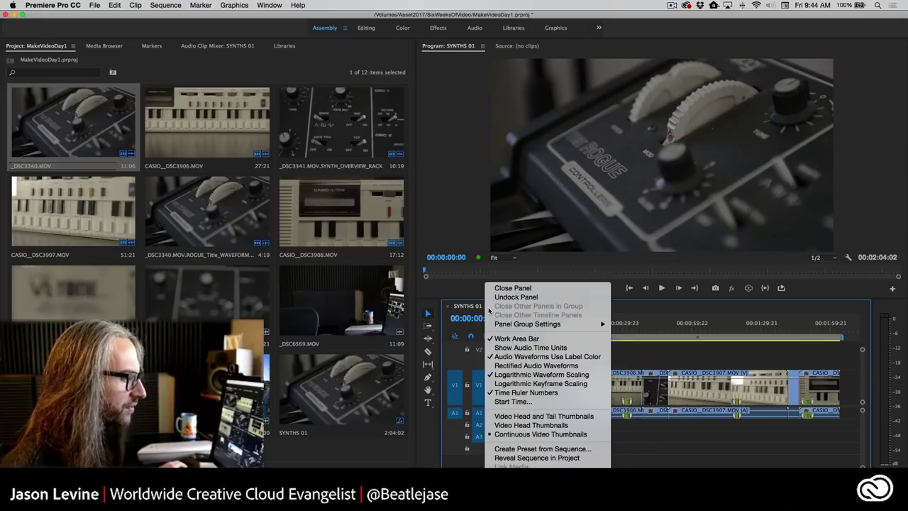
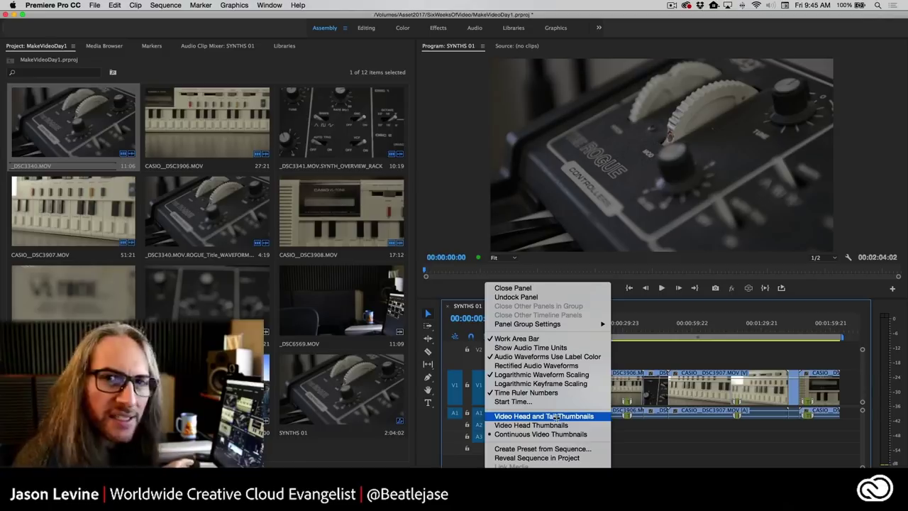
pyautogui.click(558, 425)
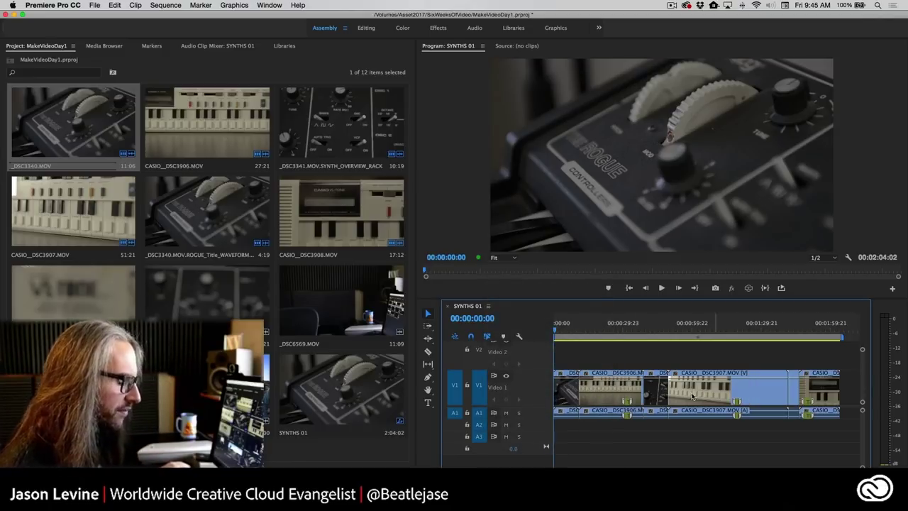
# Play the start of SYNTHS 01, move the playhead to 00:00:12:03, and examine the head thumbnails along the first two clips.
pyautogui.press('=')
pyautogui.press('=')
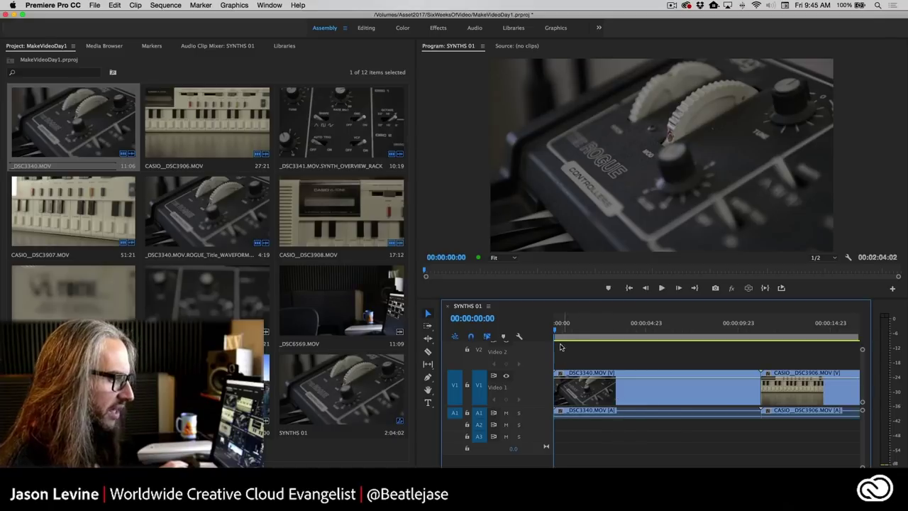
pyautogui.press('space')
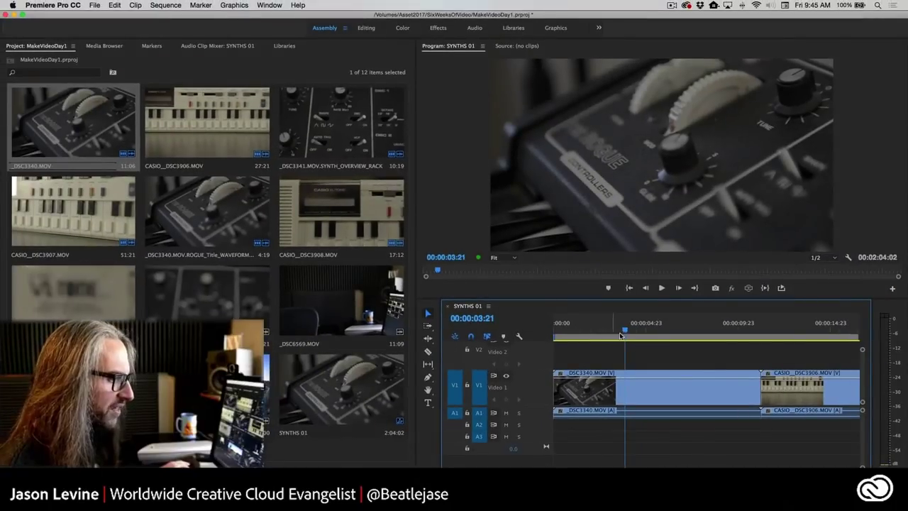
pyautogui.click(776, 332)
pyautogui.moveTo(776, 331); pyautogui.dragTo(778, 332)
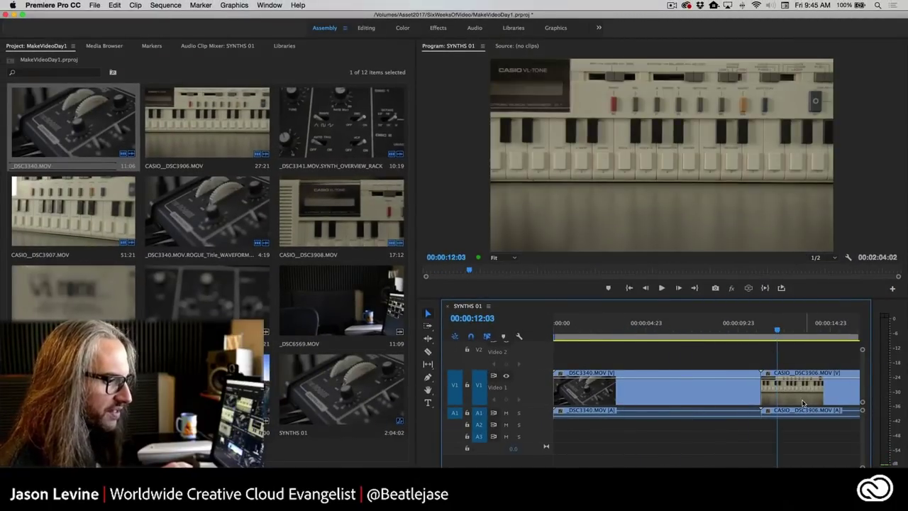
pyautogui.hscroll(15, 710, 390)
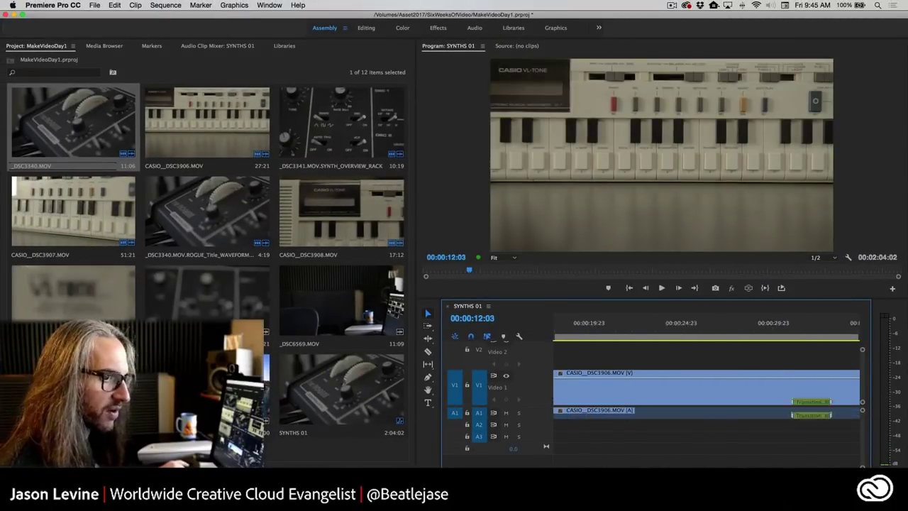
pyautogui.hscroll(-15, 627, 463)
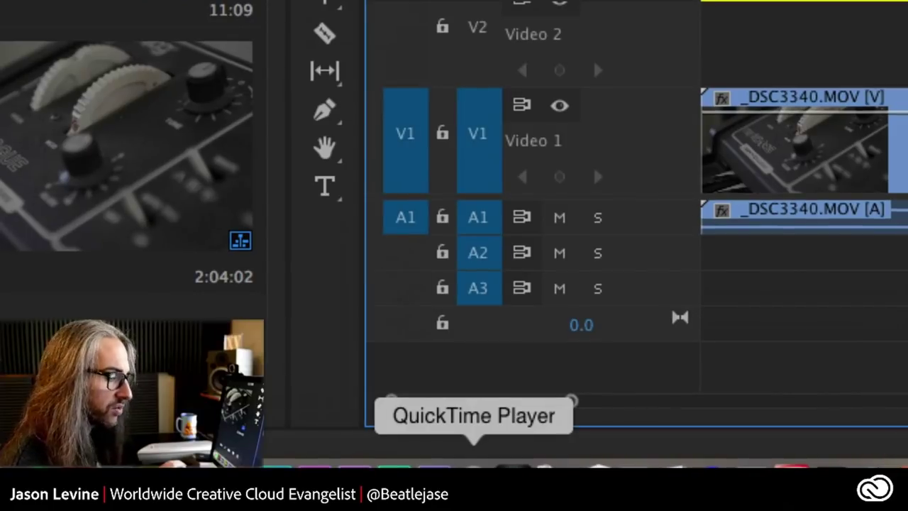
pyautogui.moveTo(454, 409); pyautogui.dragTo(422, 405)
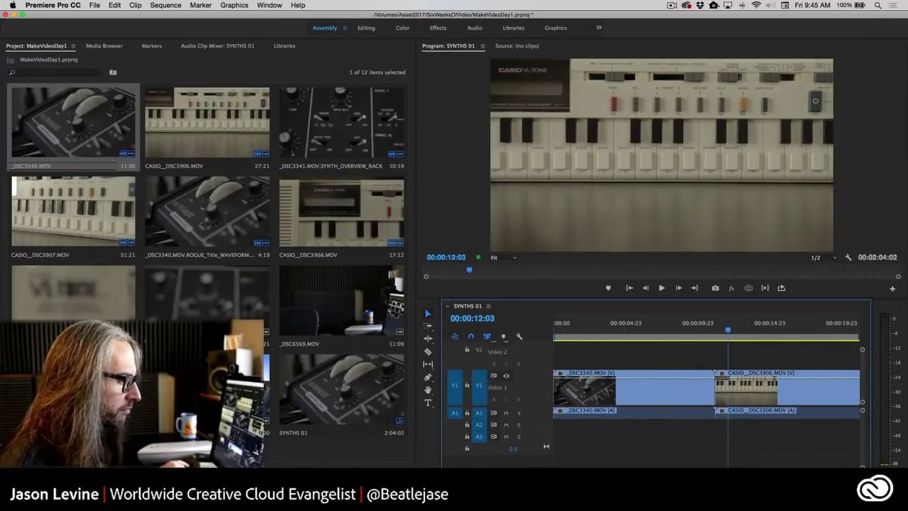
# Set the timeline clips to show Continuous Video Thumbnails.
pyautogui.press('-')
pyautogui.press('-')
pyautogui.press('-')
pyautogui.press('-')
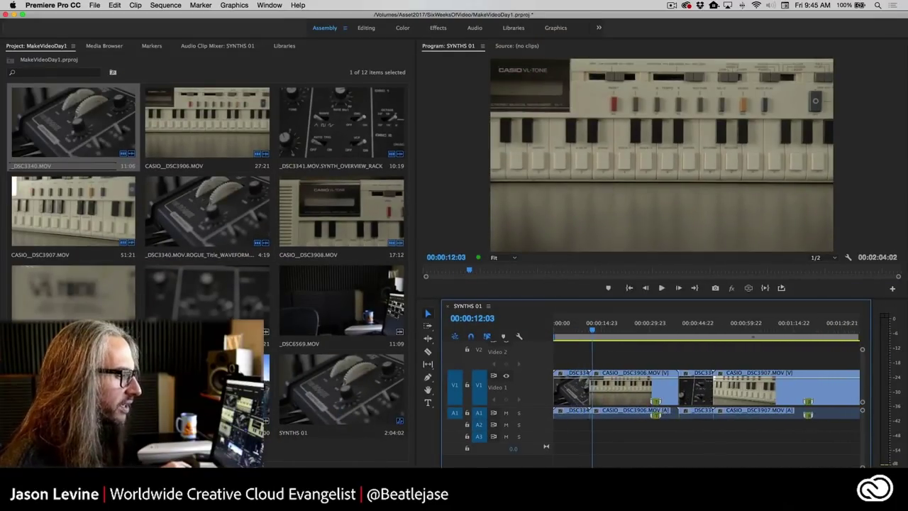
pyautogui.click(519, 336)
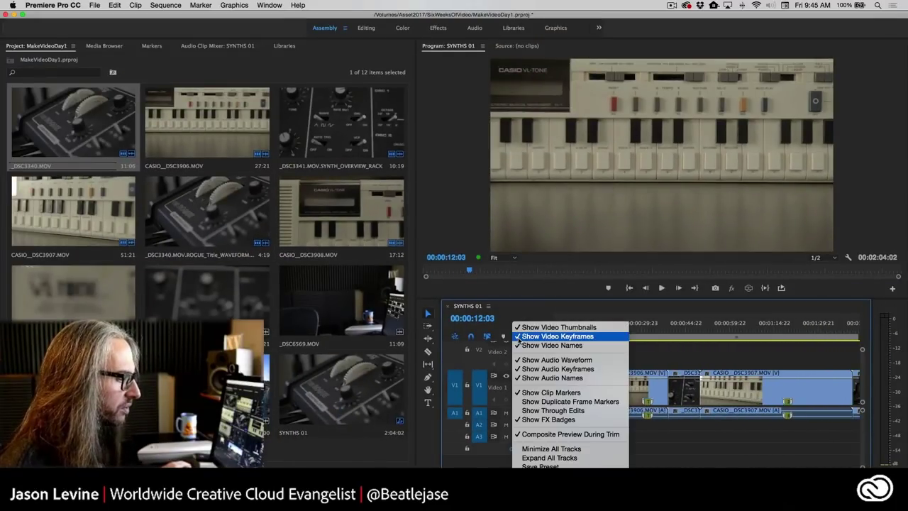
pyautogui.click(537, 412)
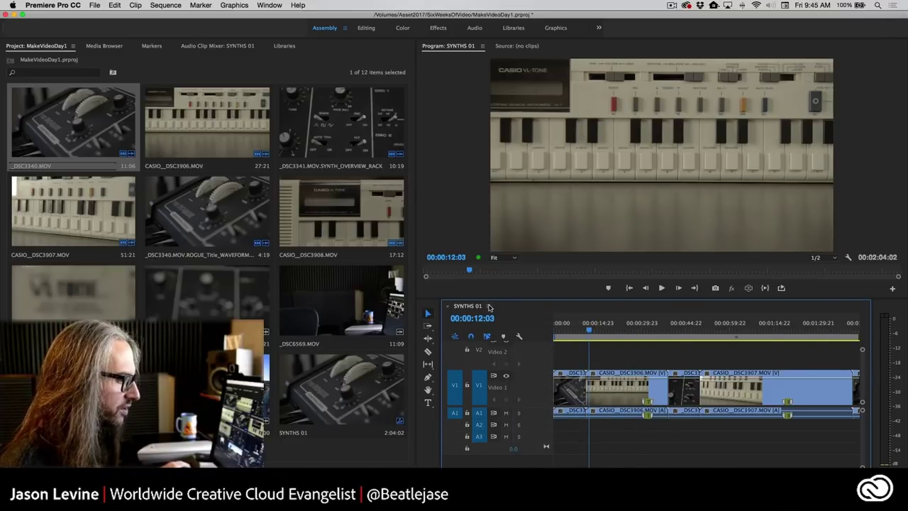
pyautogui.click(488, 308)
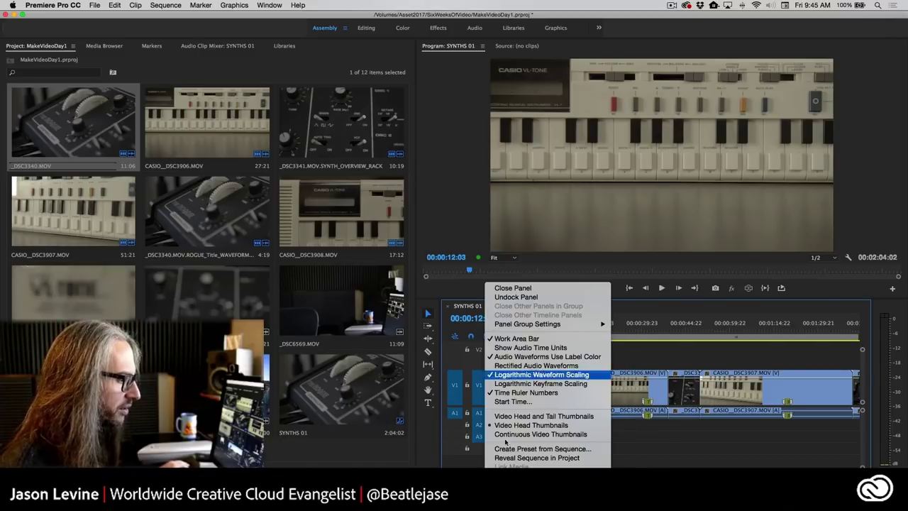
pyautogui.click(546, 433)
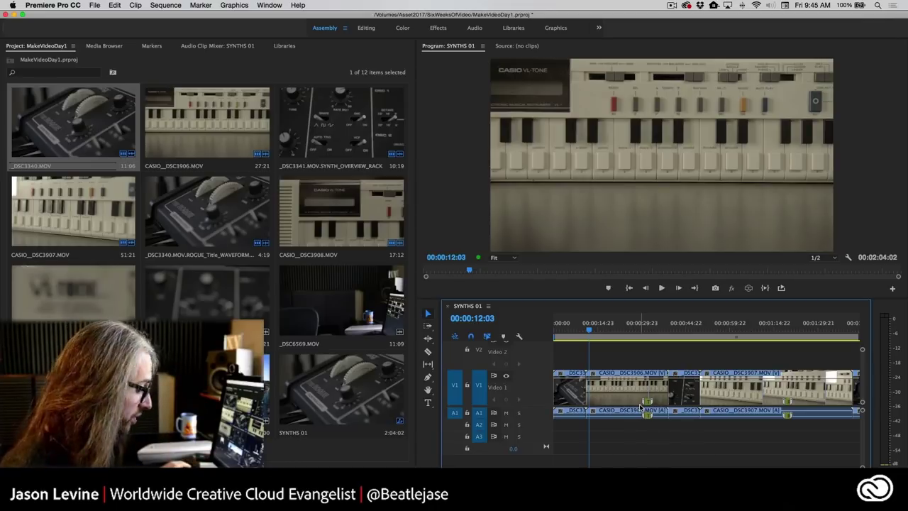
# Examine the continuous thumbnails around the cut between _DSC3340.MOV and CASIO__DSC3906.MOV at several zoom levels, ending with the whole sequence in view.
pyautogui.press('=')
pyautogui.press('=')
pyautogui.press('=')
pyautogui.press('-')
pyautogui.press('-')
pyautogui.press('-')
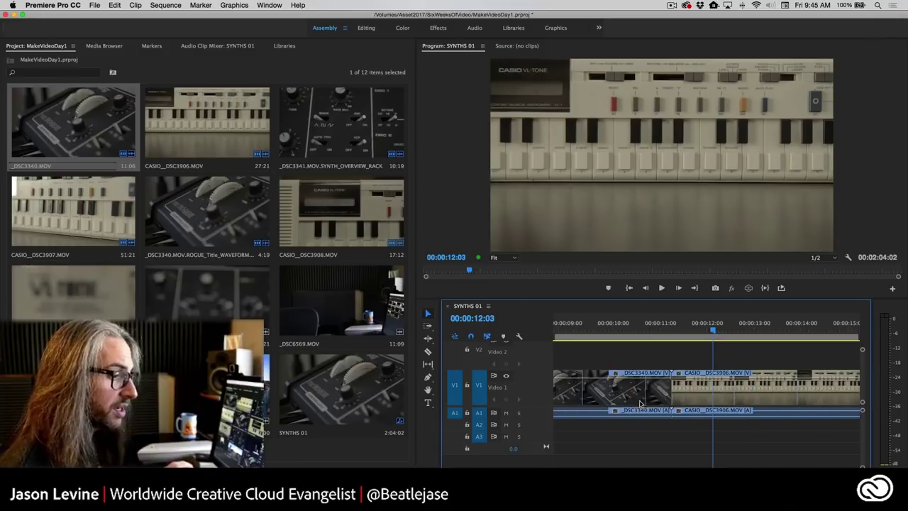
pyautogui.press('=')
pyautogui.press('=')
pyautogui.press('=')
pyautogui.press('=')
pyautogui.press('=')
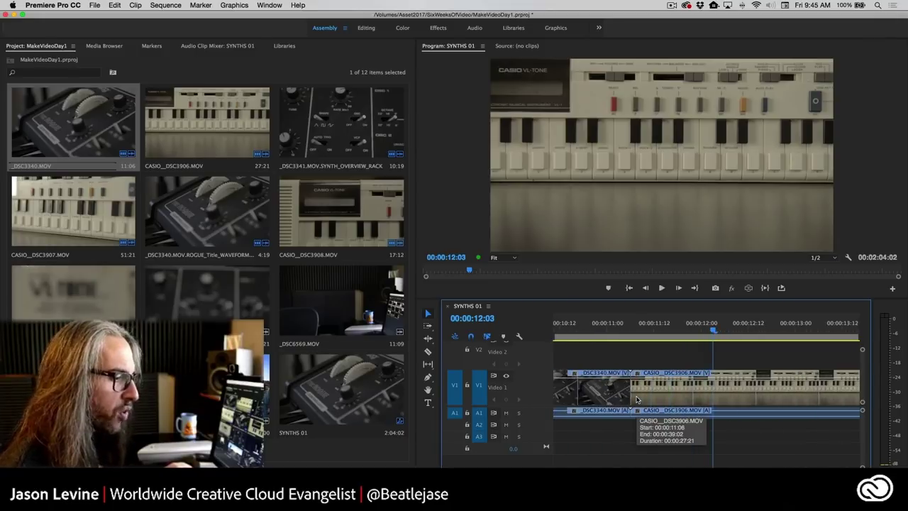
pyautogui.press('-')
pyautogui.press('-')
pyautogui.press('-')
pyautogui.press('-')
pyautogui.press('-')
pyautogui.press('-')
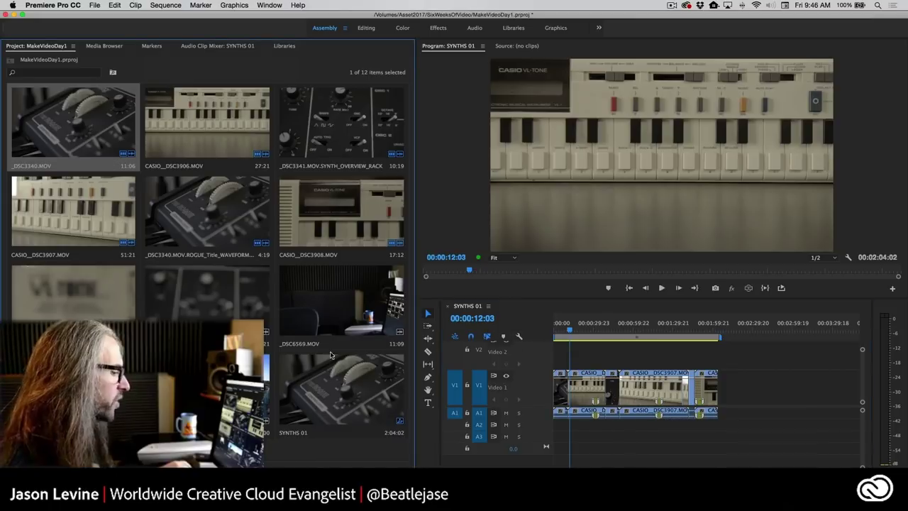
# Create an empty sequence from the Digital SLR 1080p preset DSLR 1080p24, keeping the default name.
pyautogui.click(383, 466)
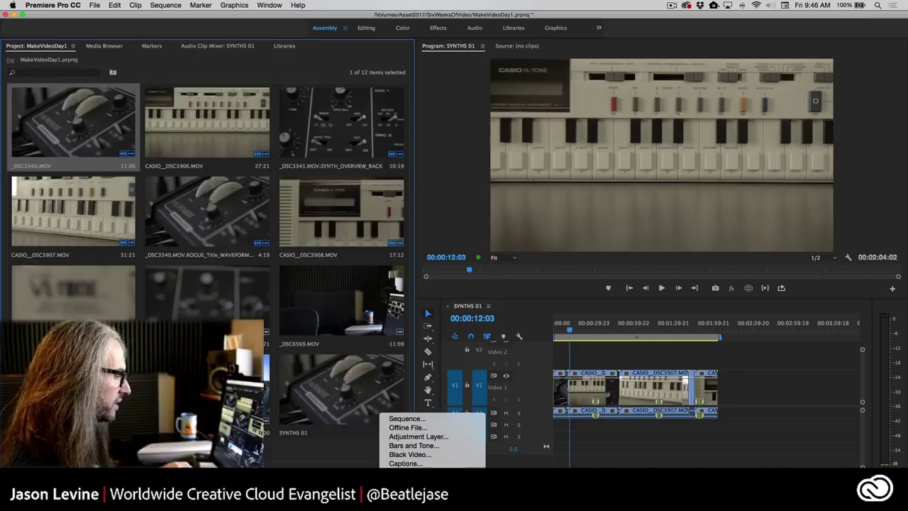
pyautogui.click(417, 420)
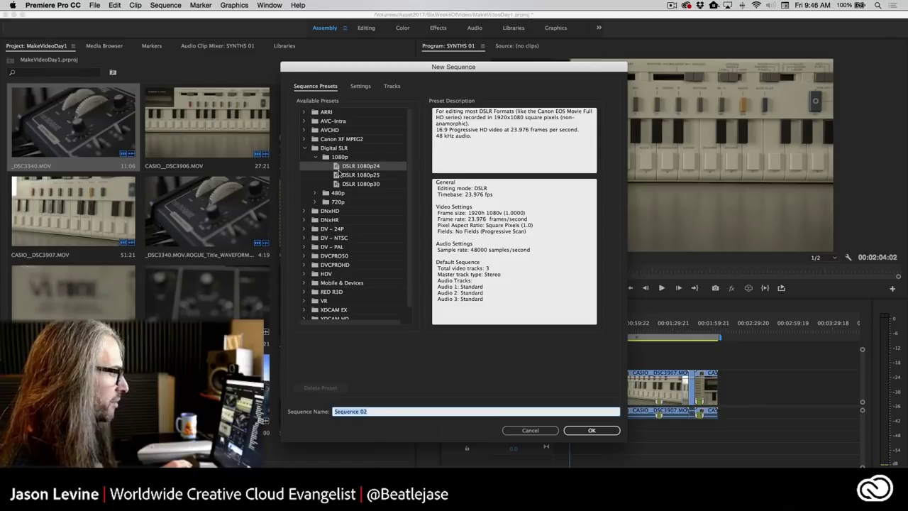
pyautogui.click(367, 168)
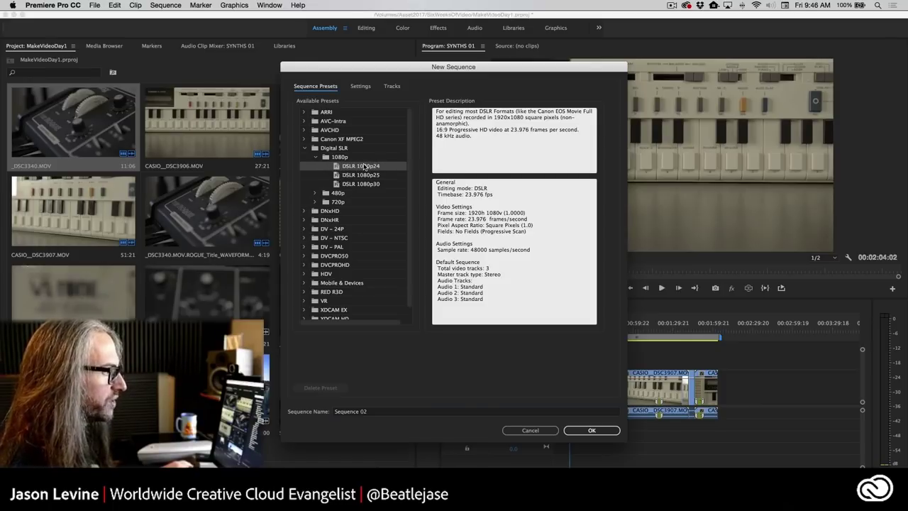
pyautogui.click(590, 430)
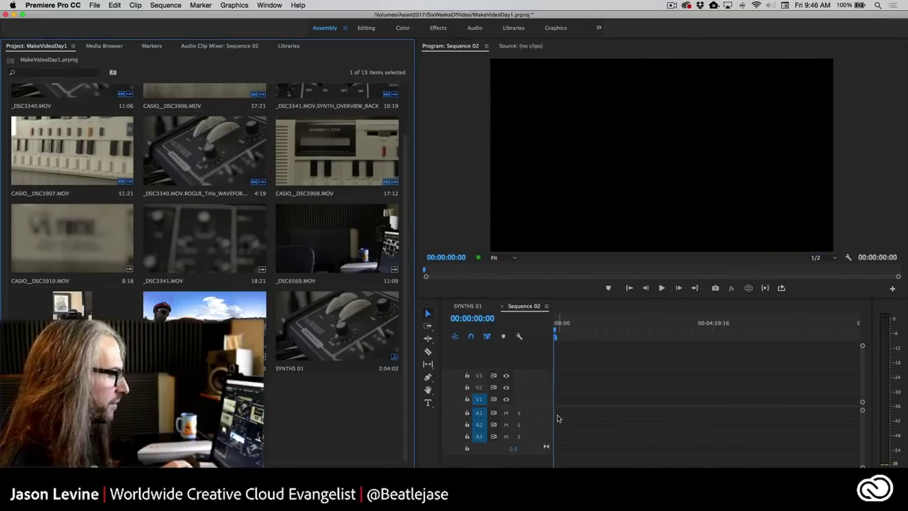
# Rename the new Sequence 02 as TEST in the project.
pyautogui.scroll(2, 206, 213)
pyautogui.rightClick(36, 80)
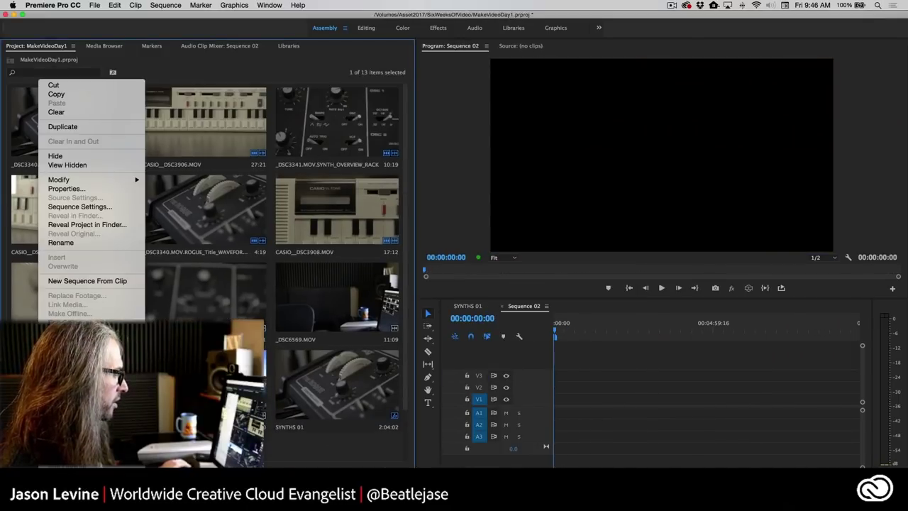
pyautogui.press('Escape')
pyautogui.scroll(-2, 264, 448)
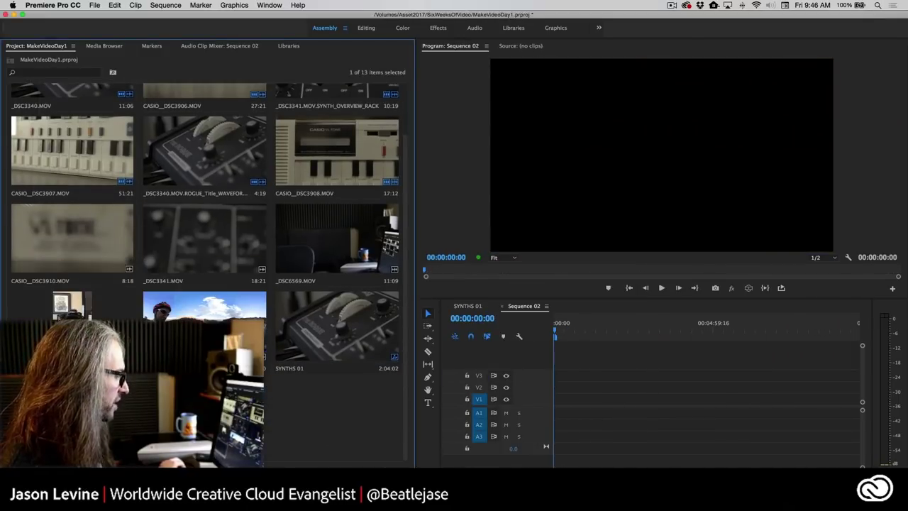
pyautogui.rightClick(34, 80)
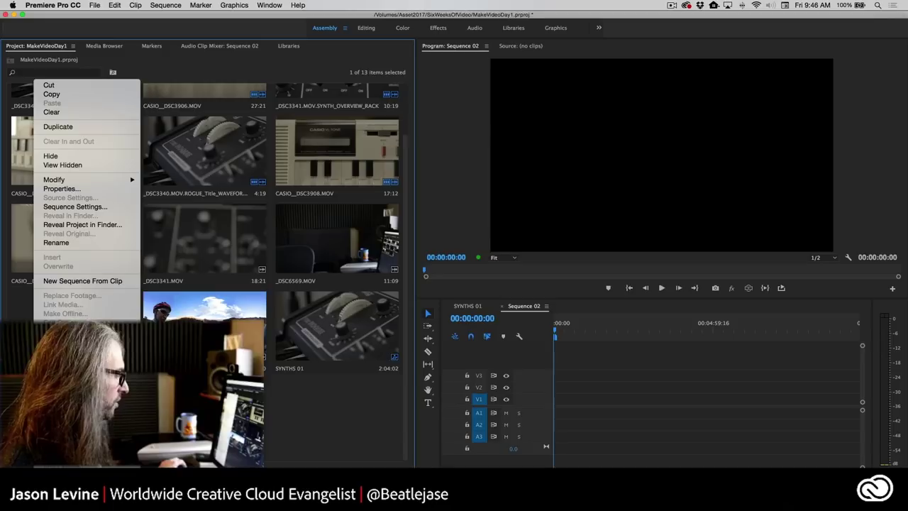
pyautogui.click(74, 243)
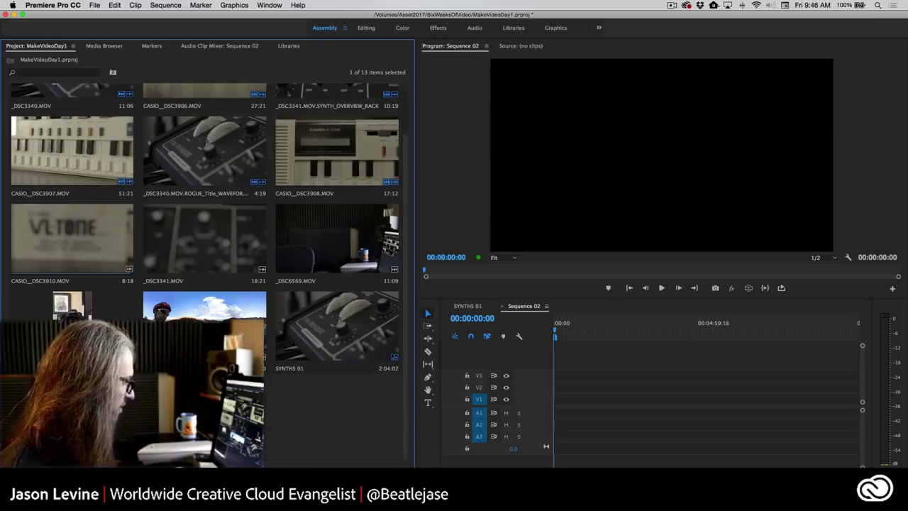
pyautogui.press('Return')
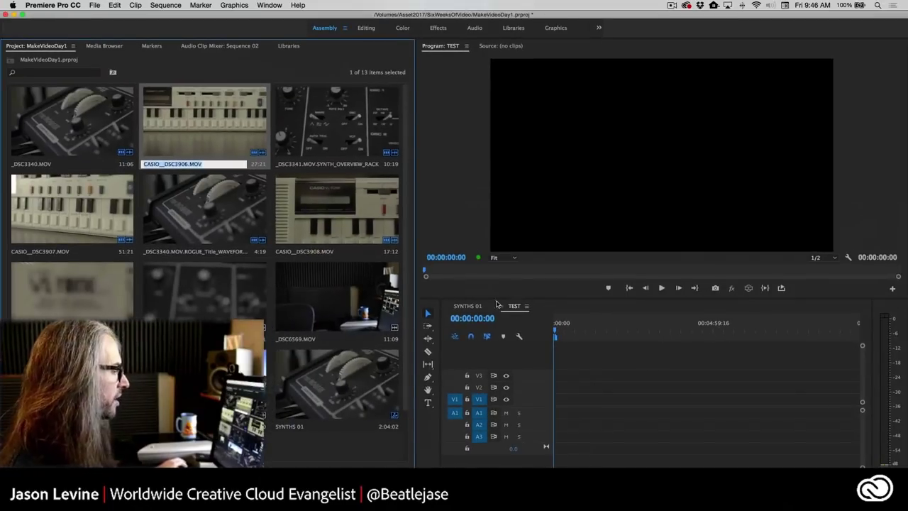
# Place CASIO__DSC3908.MOV at the start of the TEST sequence, fit it in the timeline, and expand video track V1 to thumbnail height.
pyautogui.moveTo(280, 374); pyautogui.dragTo(543, 401)
pyautogui.press('super+z')
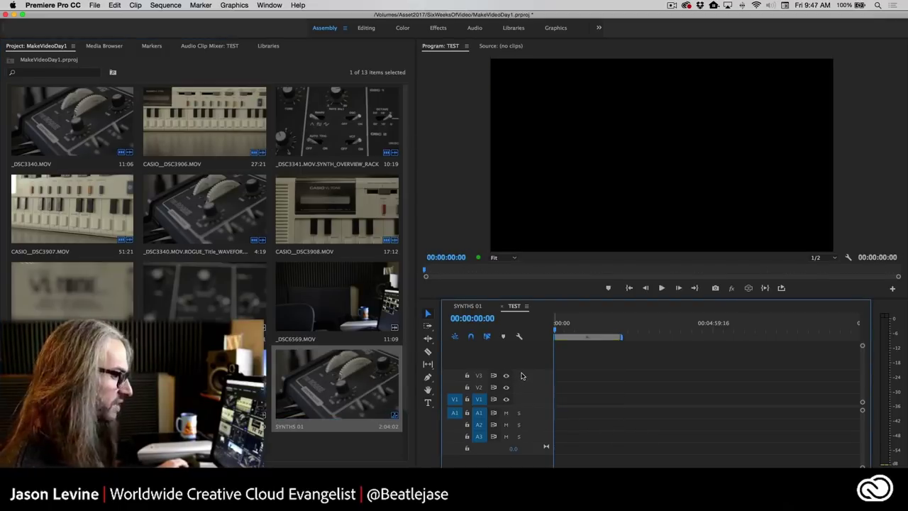
pyautogui.moveTo(312, 193); pyautogui.dragTo(541, 413)
pyautogui.press('\\')
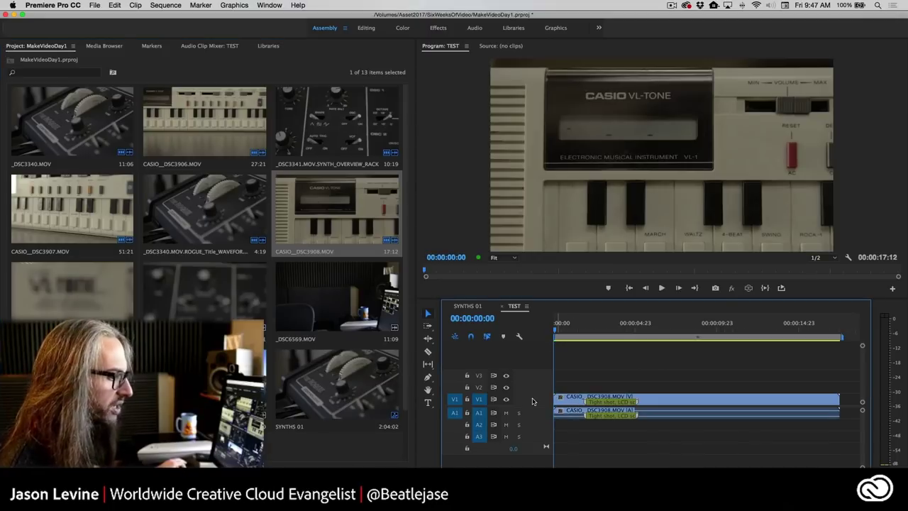
pyautogui.doubleClick(532, 400)
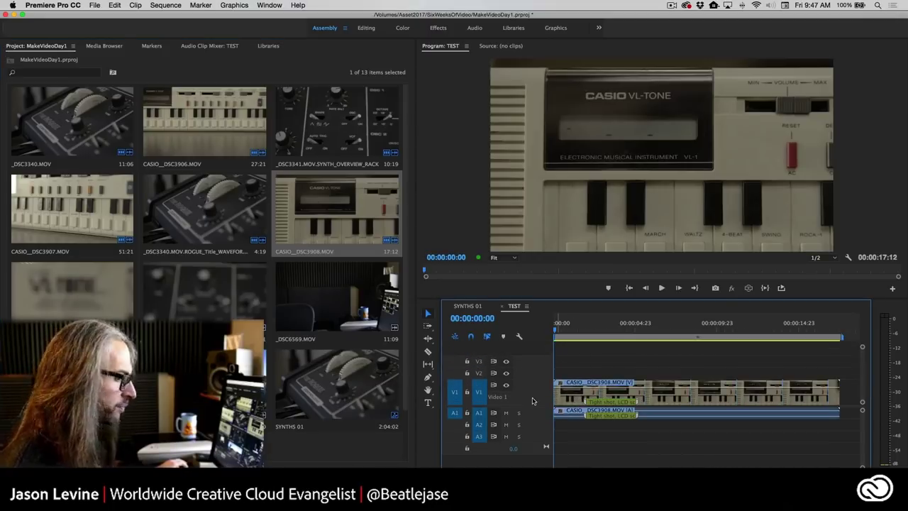
# Examine the thumbnails of CASIO__DSC3908.MOV in the TEST timeline at several zoom levels.
pyautogui.press('-')
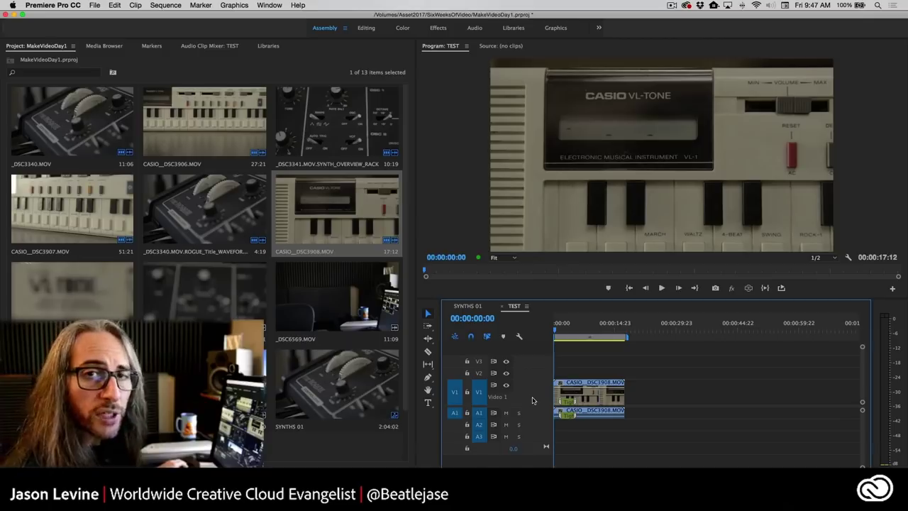
pyautogui.press('=')
pyautogui.press('=')
pyautogui.press('-')
pyautogui.press('-')
pyautogui.press('=')
pyautogui.press('=')
pyautogui.press('-')
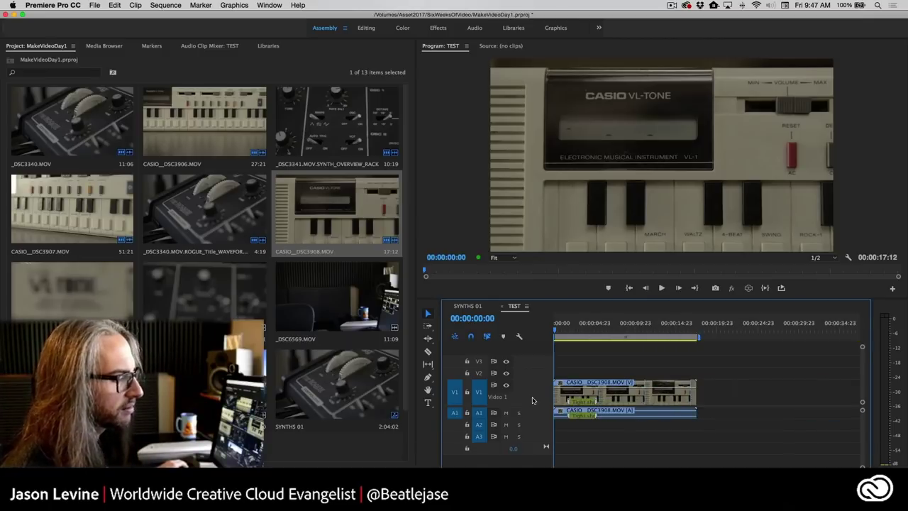
pyautogui.press('-')
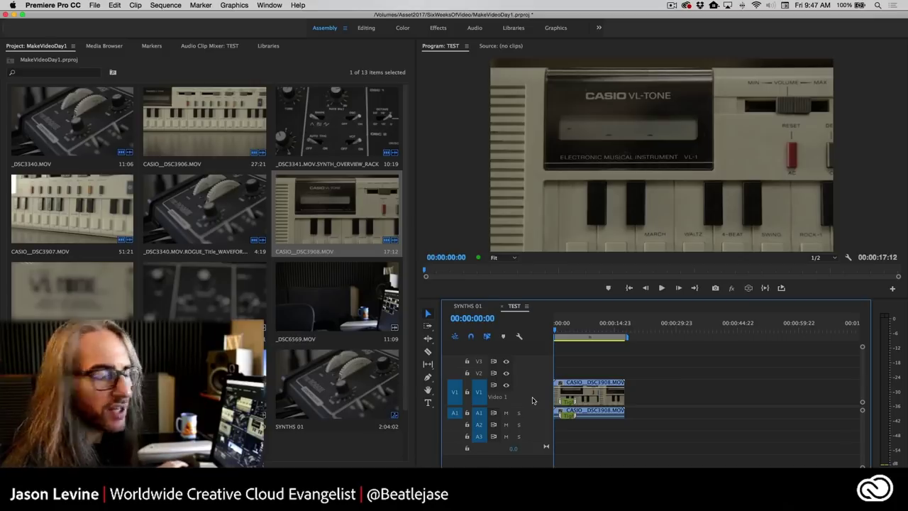
pyautogui.press('=')
pyautogui.press('=')
pyautogui.press('-')
pyautogui.press('-')
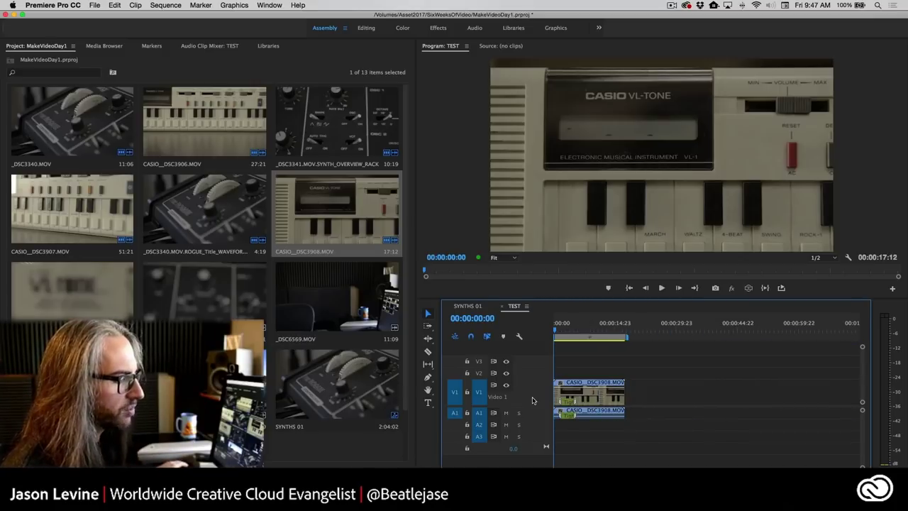
pyautogui.press('=')
pyautogui.press('=')
pyautogui.press('=')
pyautogui.press('-')
pyautogui.press('-')
pyautogui.press('-')
pyautogui.press('-')
pyautogui.press('=')
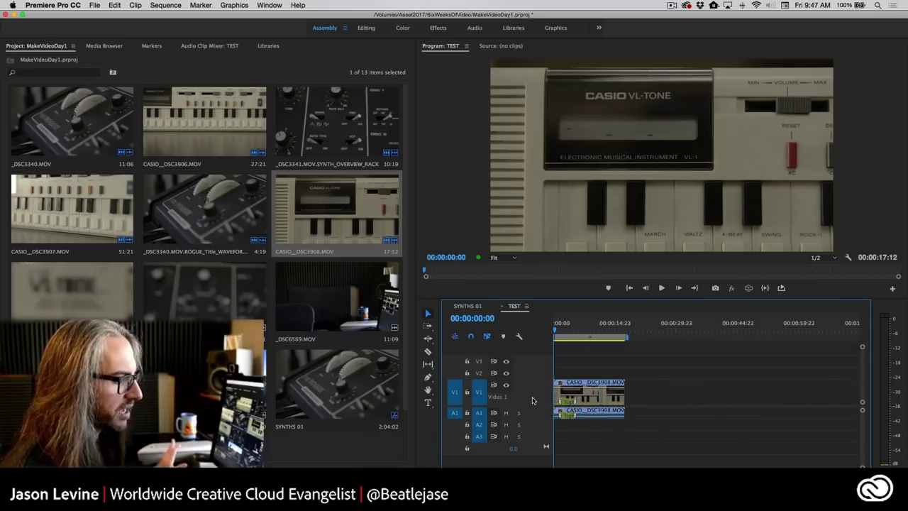
pyautogui.press('=')
pyautogui.press('=')
pyautogui.press('=')
pyautogui.press('-')
pyautogui.press('-')
pyautogui.press('-')
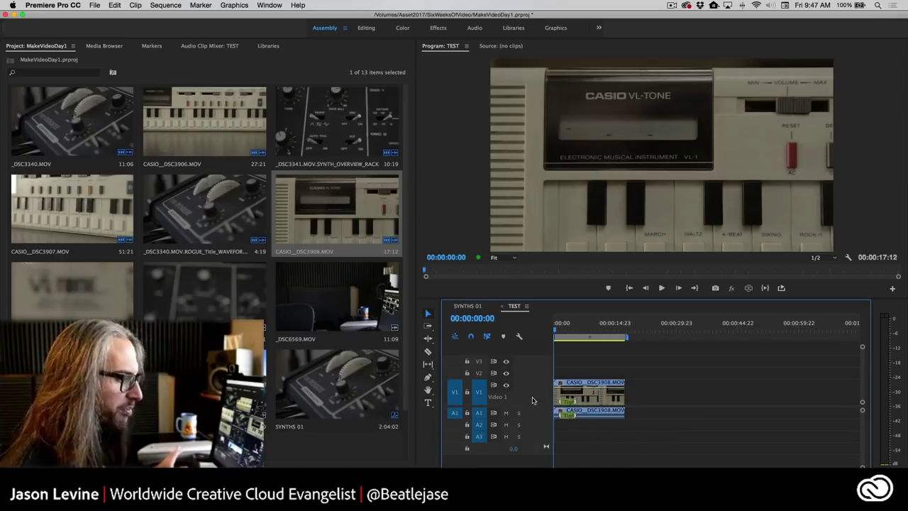
pyautogui.press('=')
pyautogui.press('=')
pyautogui.press('=')
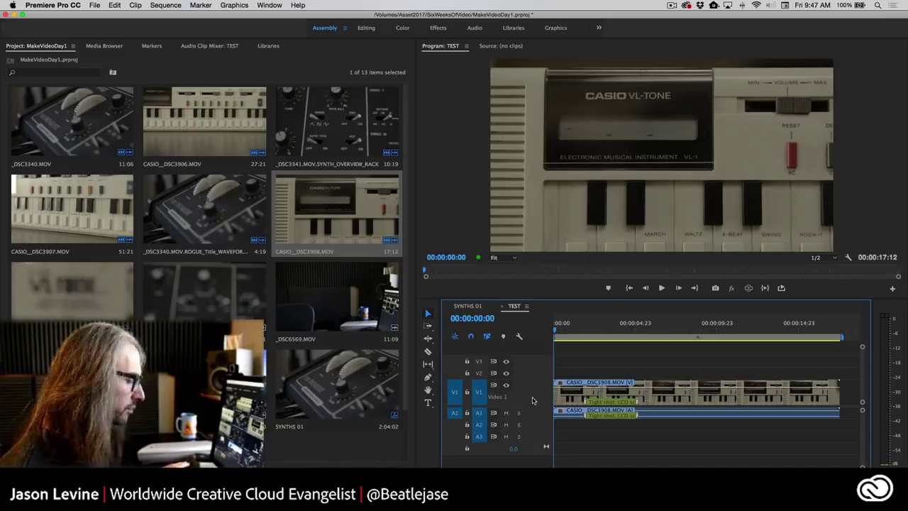
pyautogui.press('-')
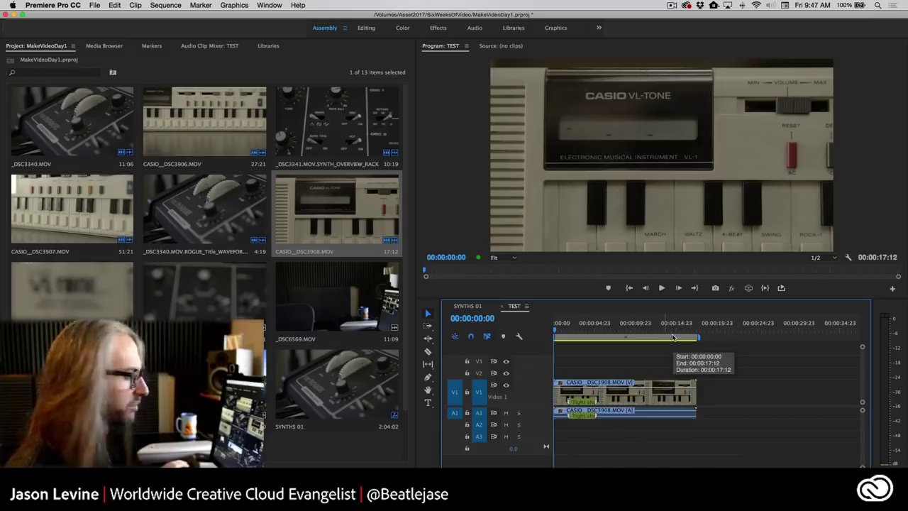
# Append IMG_3647.MOV after the CASIO clip in TEST and, with the playhead at 00:00:24:01, apply Scale to Frame Size to it.
pyautogui.hotkey('shift', '1')
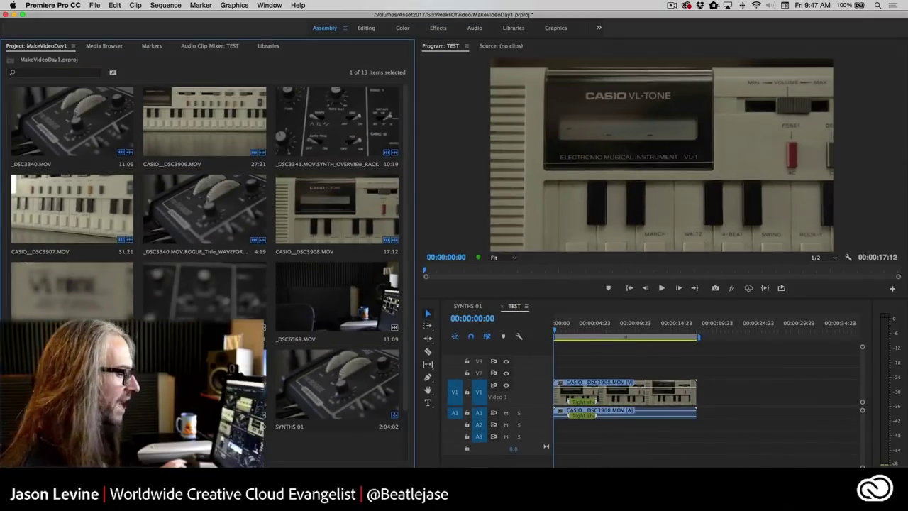
pyautogui.moveTo(213, 383); pyautogui.dragTo(701, 394)
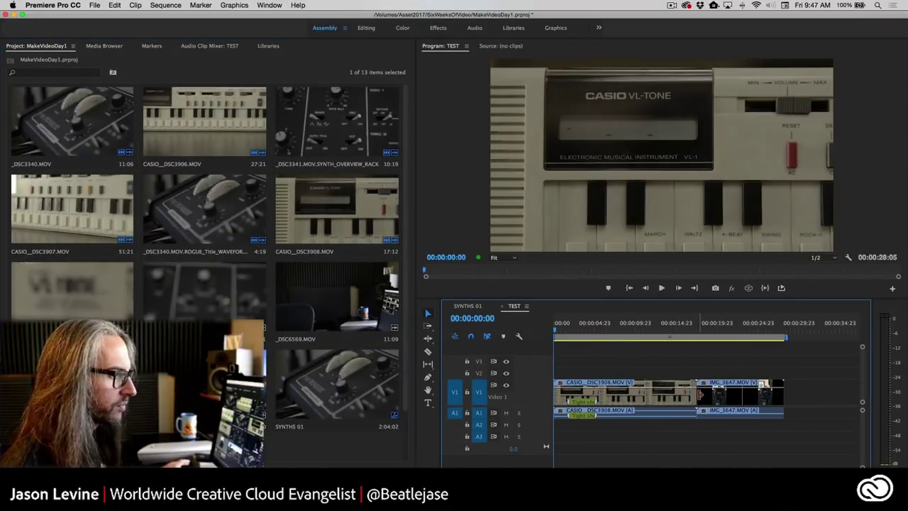
pyautogui.moveTo(600, 325); pyautogui.dragTo(750, 327)
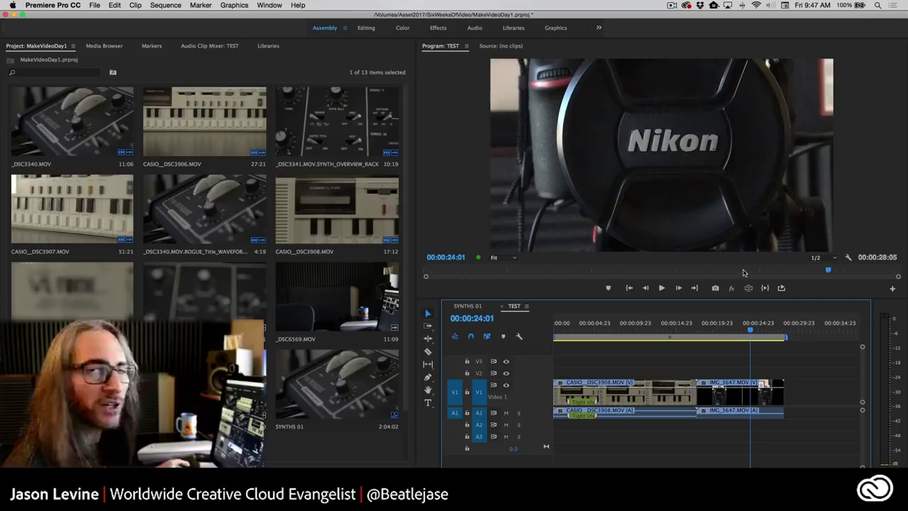
pyautogui.rightClick(736, 395)
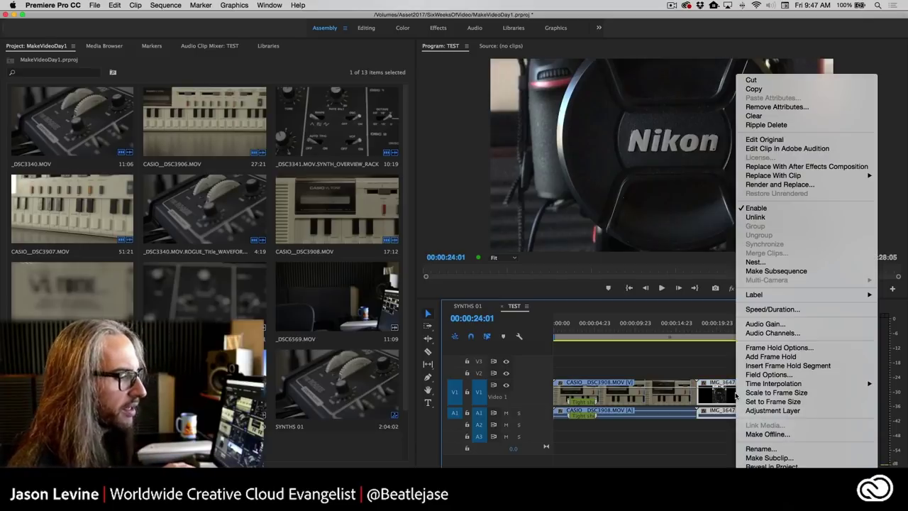
pyautogui.click(837, 396)
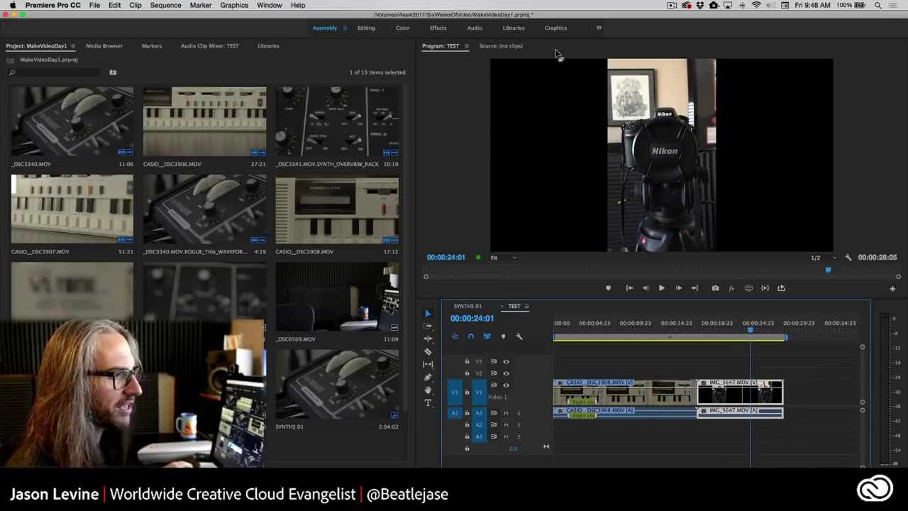
# Delete all clips from the TEST timeline.
pyautogui.click(812, 392)
pyautogui.moveTo(812, 392); pyautogui.dragTo(602, 417)
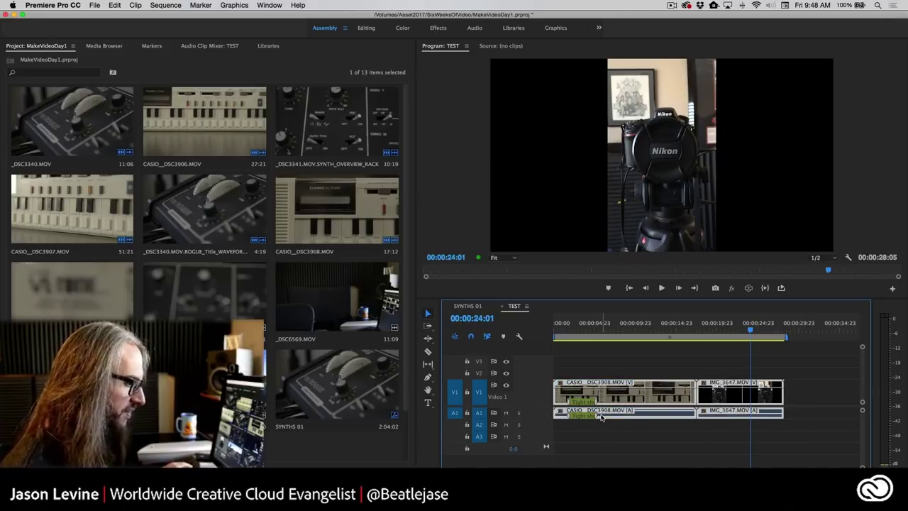
pyautogui.press('Delete')
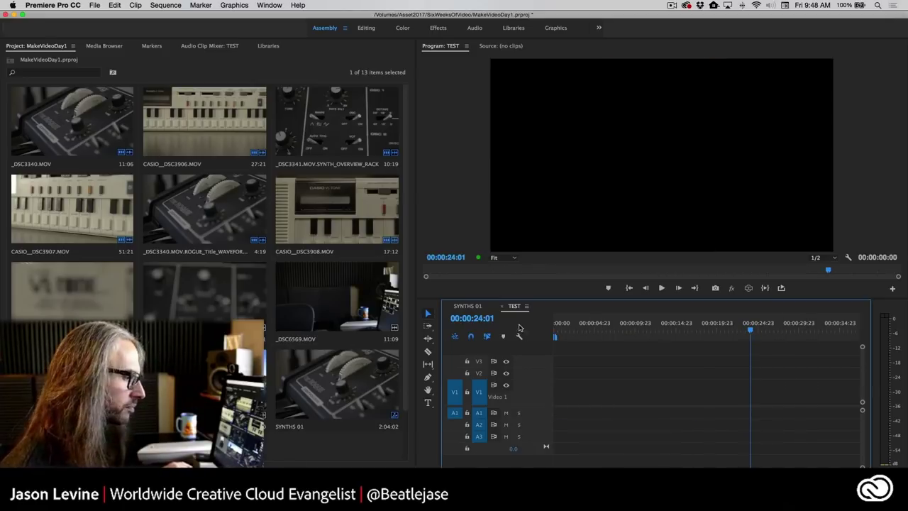
# Return the playhead to the start of TEST and place IMG_3647.MOV there, keeping the existing sequence settings.
pyautogui.moveTo(596, 323); pyautogui.dragTo(427, 325)
pyautogui.moveTo(204, 383); pyautogui.dragTo(537, 393)
pyautogui.moveTo(399, 225); pyautogui.dragTo(445, 125)
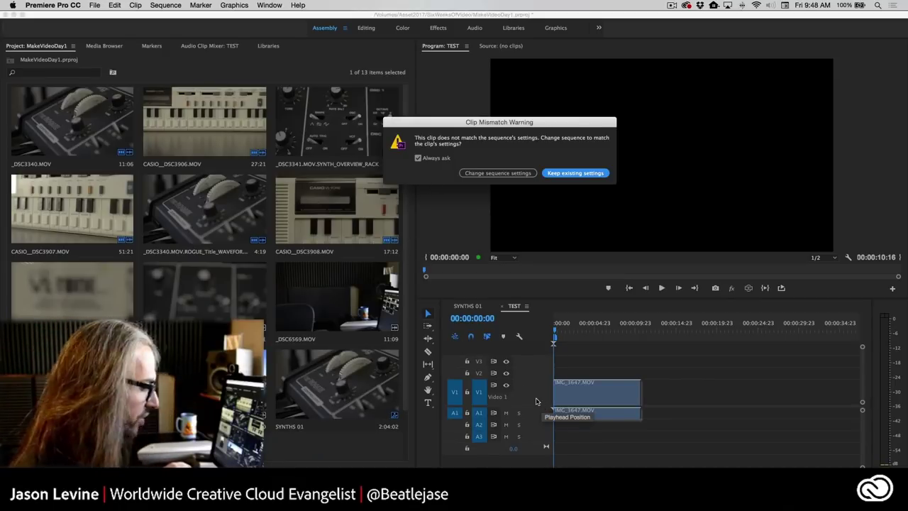
pyautogui.click(576, 174)
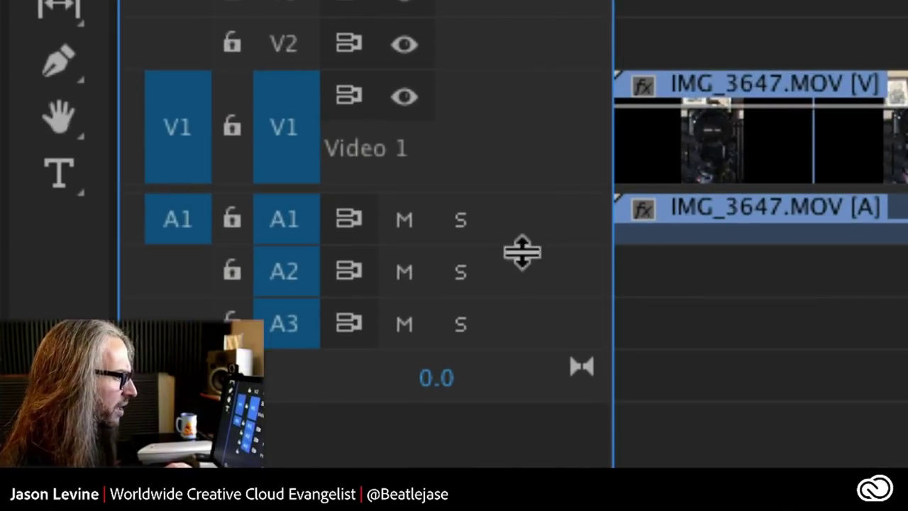
# Try several heights for audio track A1 in TEST, leaving it tall enough to show the IMG_3647.MOV waveform.
pyautogui.moveTo(539, 244); pyautogui.dragTo(534, 282)
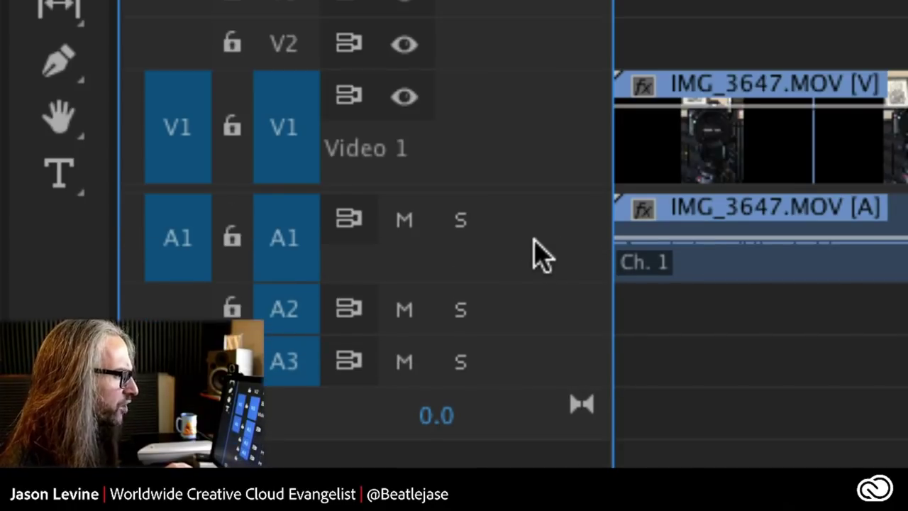
pyautogui.scroll(5, 540, 247)
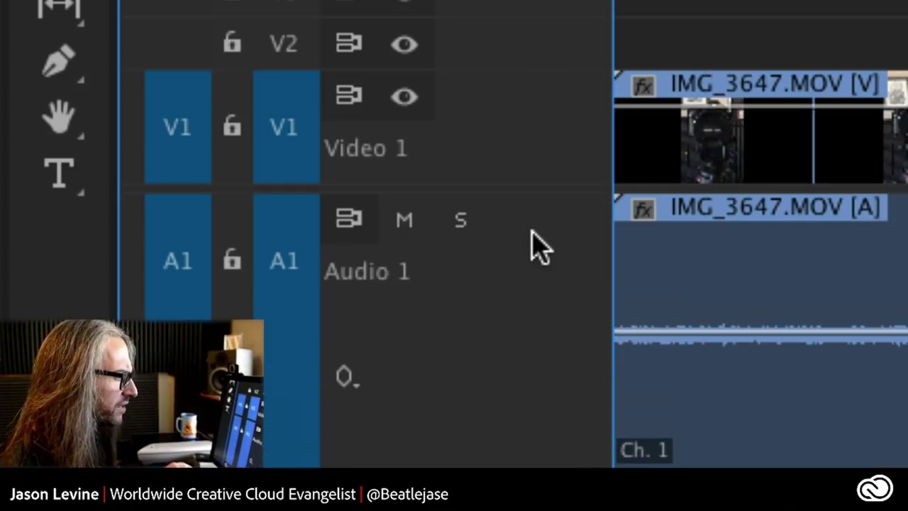
pyautogui.scroll(-4, 541, 246)
pyautogui.scroll(3, 541, 247)
pyautogui.scroll(-3, 541, 247)
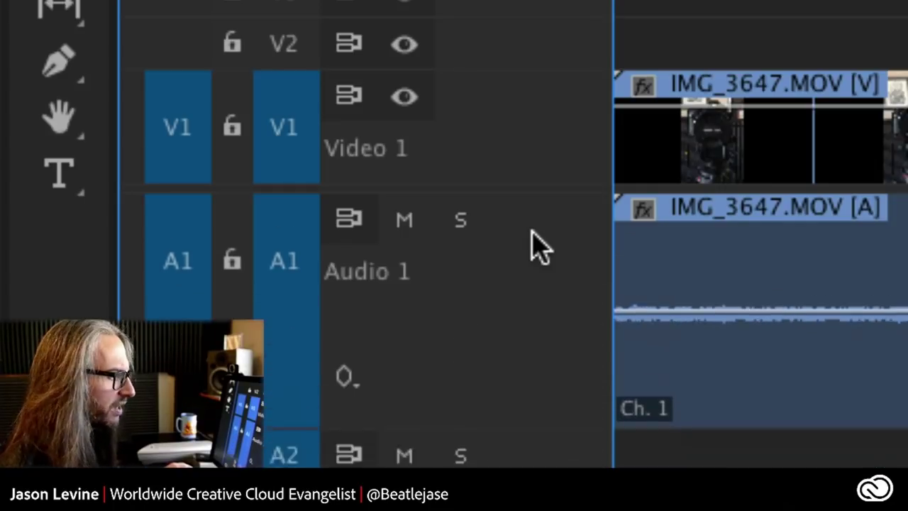
pyautogui.scroll(2, 540, 247)
pyautogui.scroll(-3, 541, 247)
pyautogui.scroll(3, 540, 247)
pyautogui.scroll(-3, 540, 246)
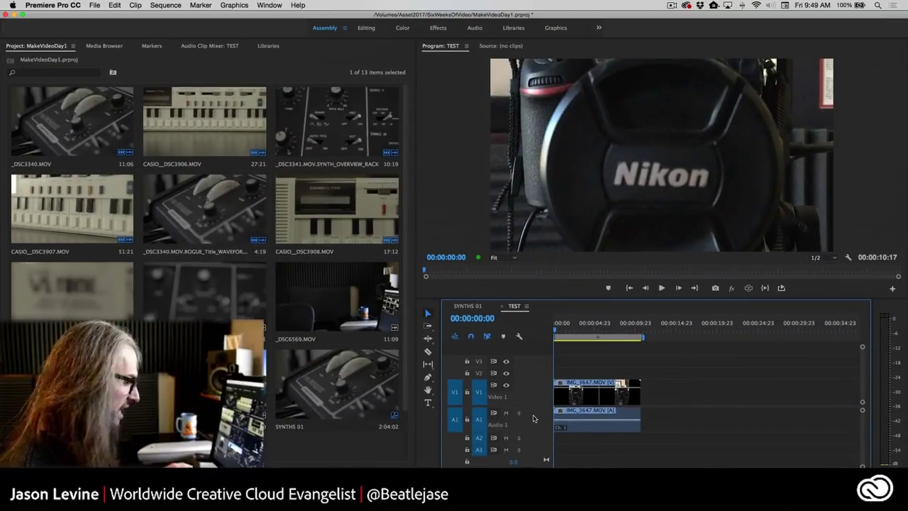
pyautogui.scroll(2, 534, 419)
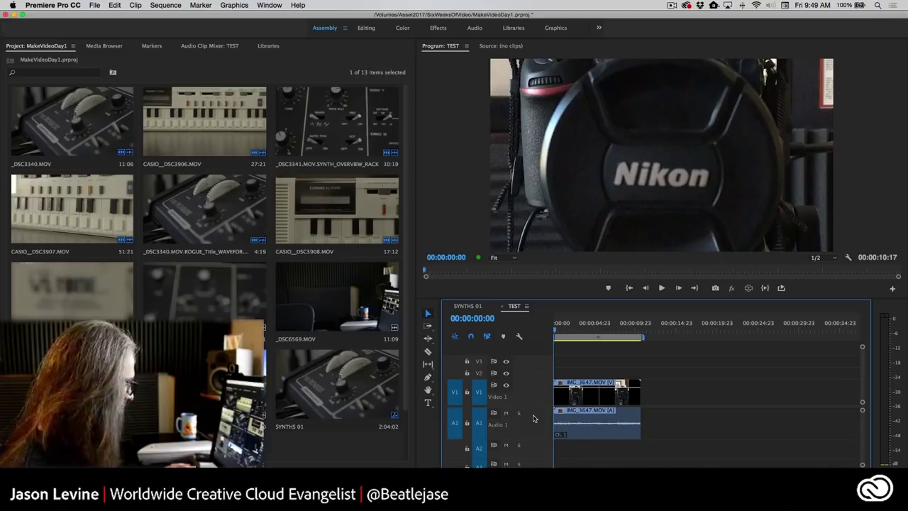
# Maximize the timeline and increase the height of audio tracks A1 to A3 until their track names show.
pyautogui.press('`')
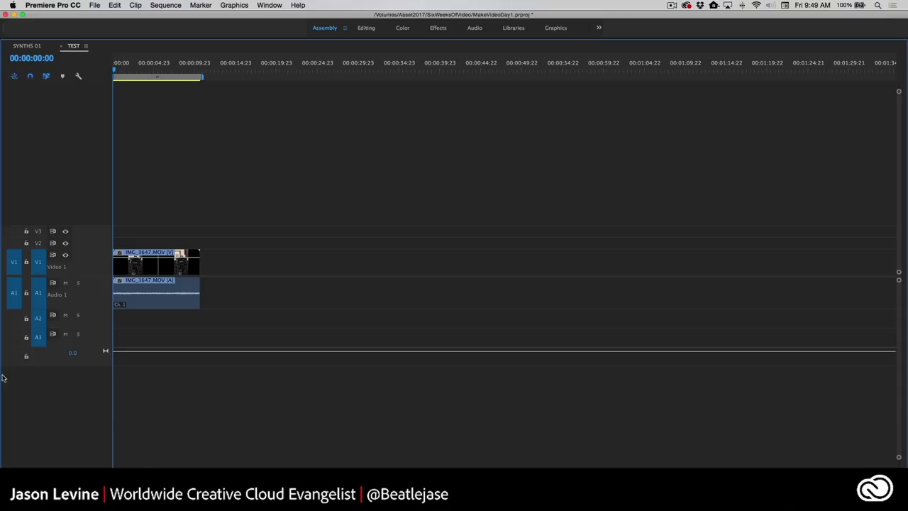
pyautogui.scroll(6, 53, 293)
pyautogui.scroll(6, 53, 292)
pyautogui.scroll(5, 54, 292)
pyautogui.scroll(-4, 53, 292)
pyautogui.scroll(5, 53, 293)
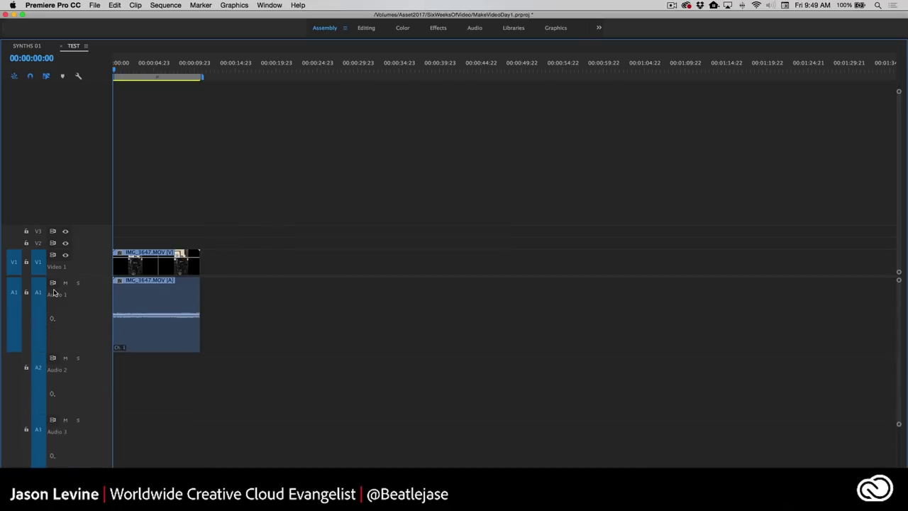
pyautogui.scroll(-4, 54, 292)
pyautogui.scroll(2, 53, 293)
pyautogui.scroll(-2, 54, 292)
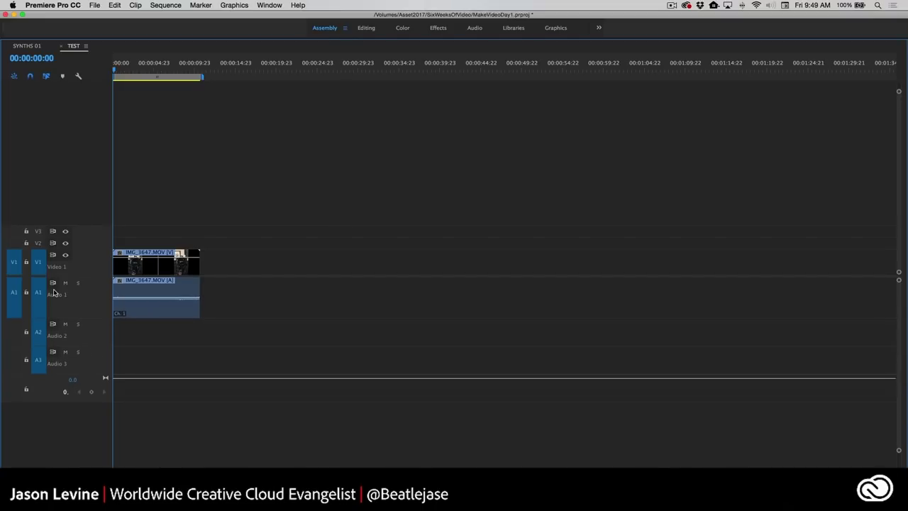
# Try different heights for video tracks V1 to V3, finishing at a compact height without clip thumbnails.
pyautogui.scroll(-2, 84, 268)
pyautogui.scroll(4, 84, 269)
pyautogui.scroll(1, 84, 269)
pyautogui.scroll(-5, 83, 269)
pyautogui.scroll(4, 84, 269)
pyautogui.scroll(-1, 83, 269)
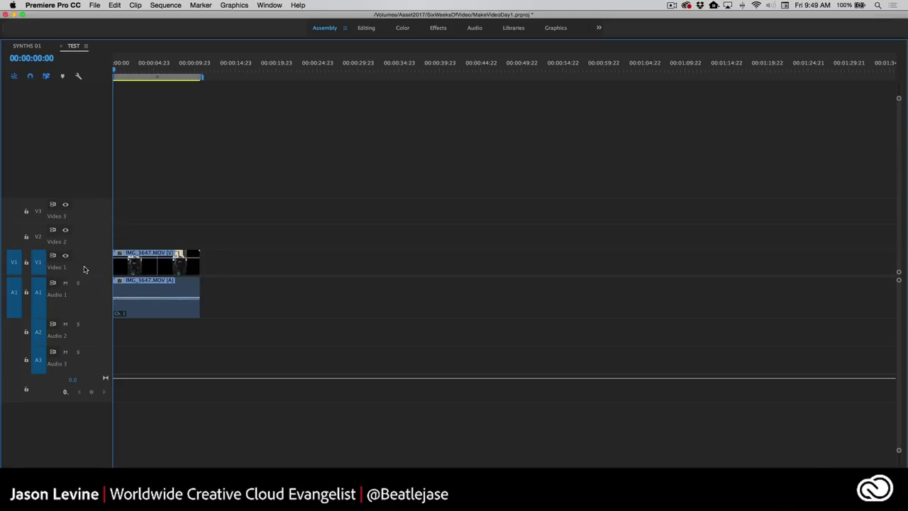
pyautogui.scroll(-3, 84, 269)
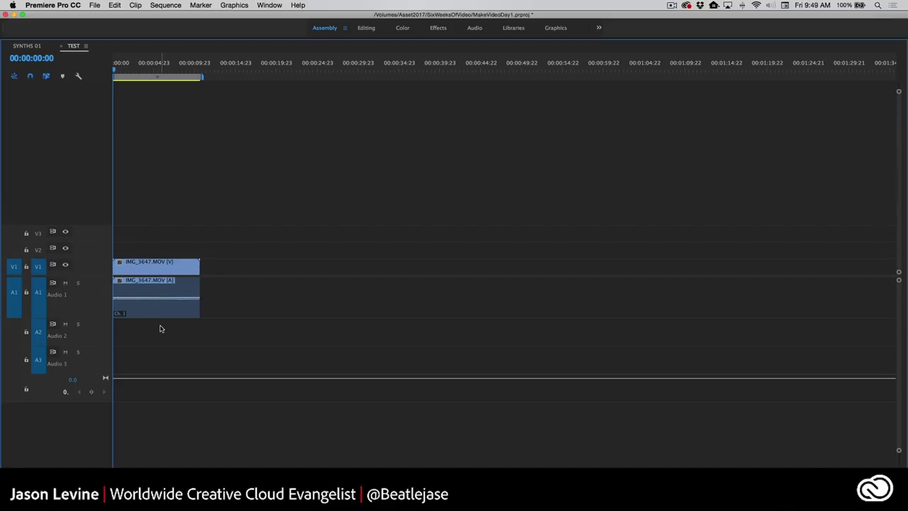
# Restore the timeline to its normal panel size and return the playhead to the start of the SYNTHS 01 sequence.
pyautogui.press('`')
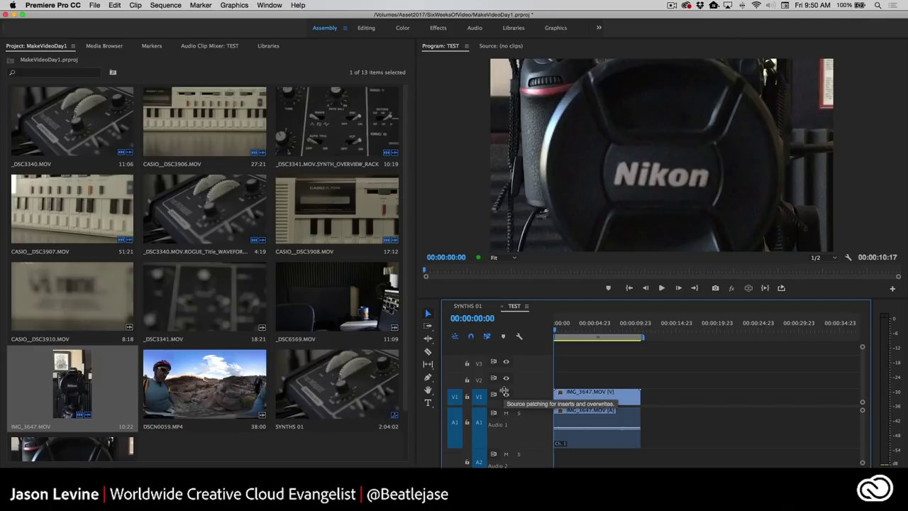
pyautogui.click(467, 305)
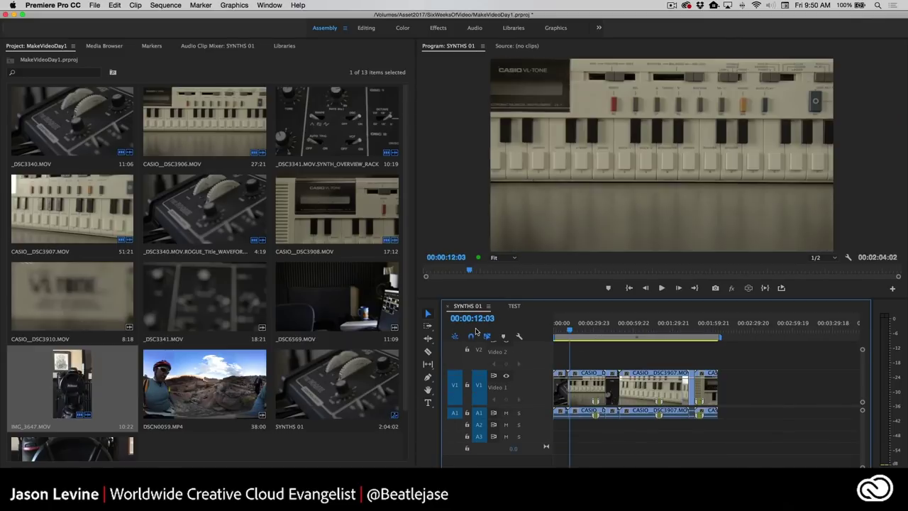
pyautogui.moveTo(569, 332); pyautogui.dragTo(512, 333)
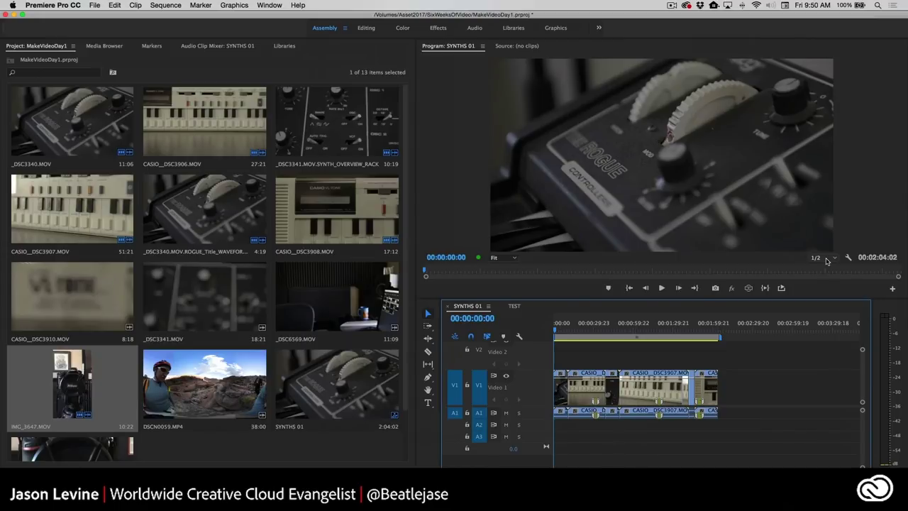
# Set the Program Monitor's playback resolution to Full and play SYNTHS 01 with audio track A1 muted.
pyautogui.click(826, 260)
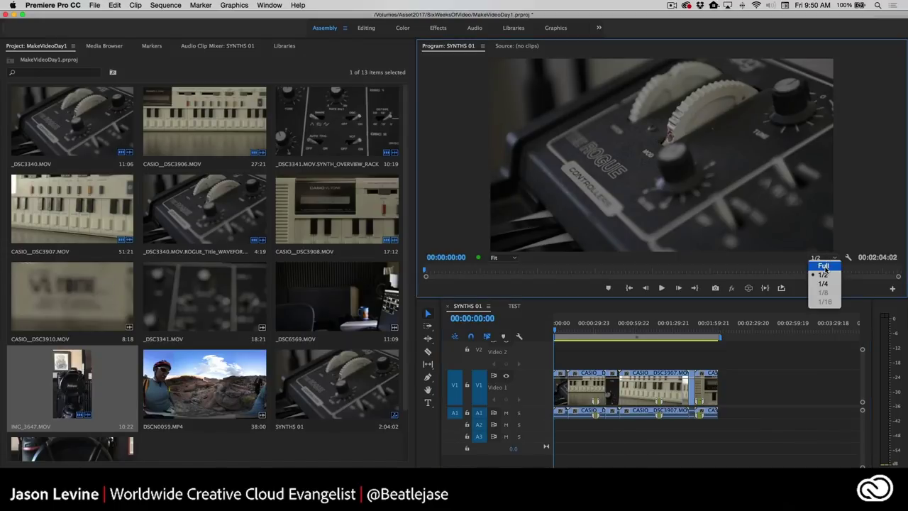
pyautogui.click(836, 266)
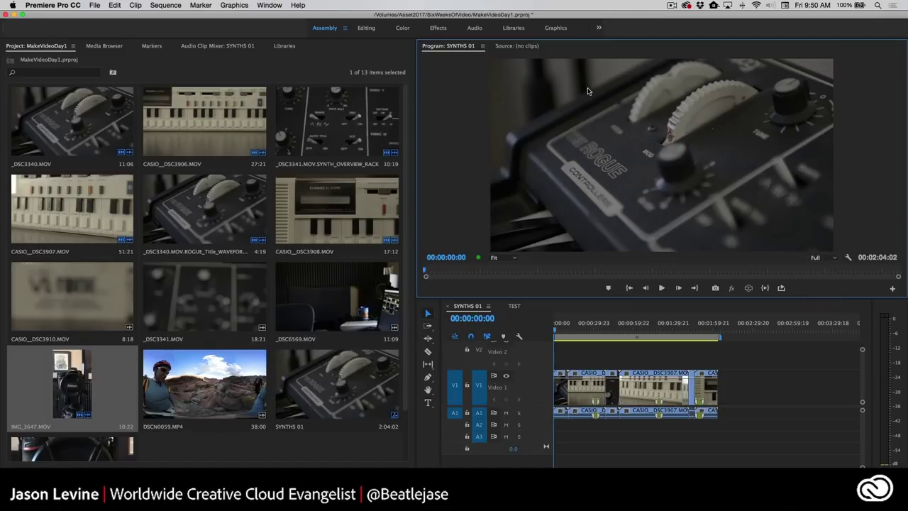
pyautogui.click(507, 413)
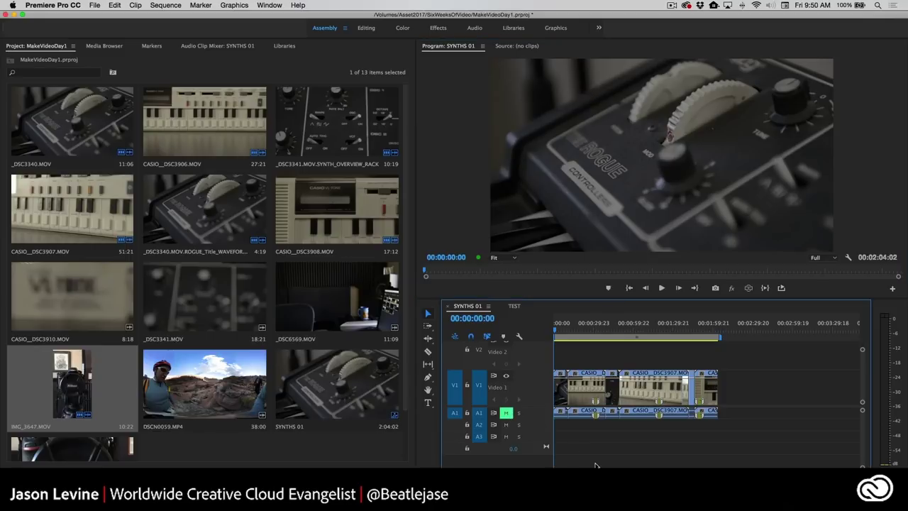
pyautogui.press('space')
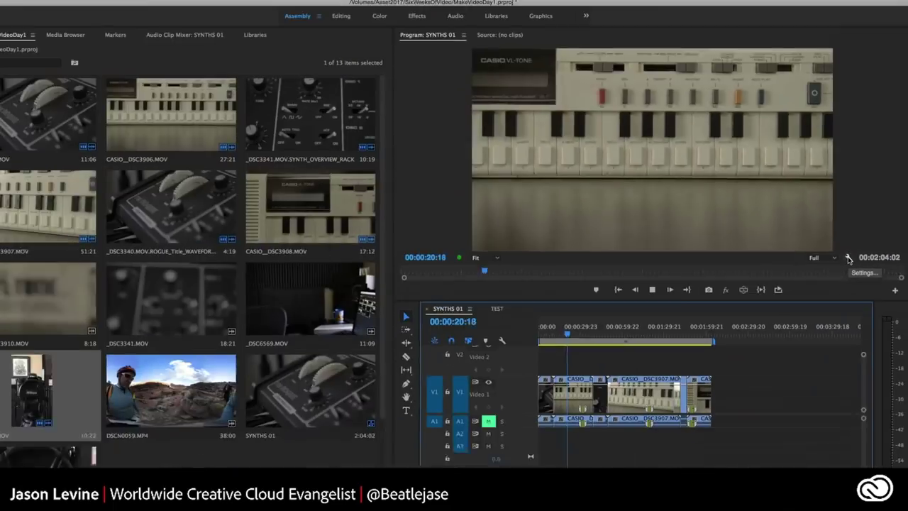
# Check the Show Dropped Frame Indicator option in the Program Monitor settings, leave it enabled, and stop playback.
pyautogui.click(847, 256)
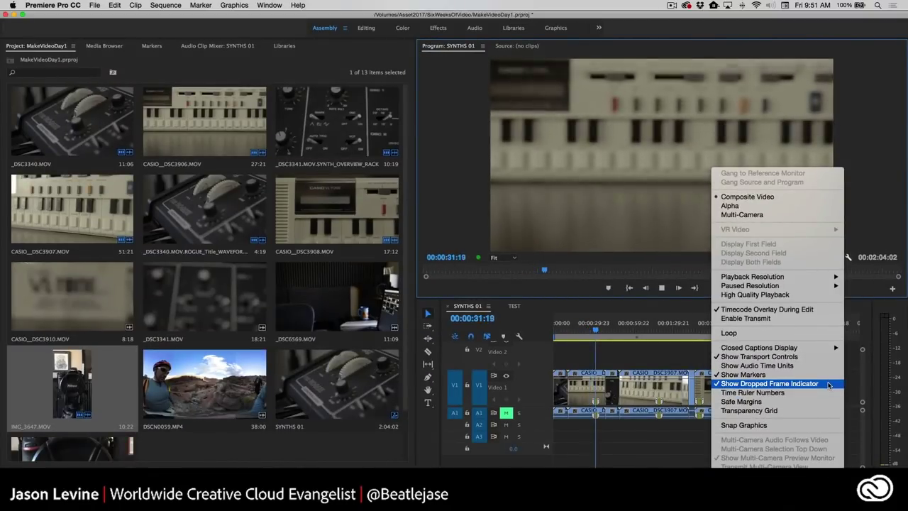
pyautogui.click(623, 260)
pyautogui.press('space')
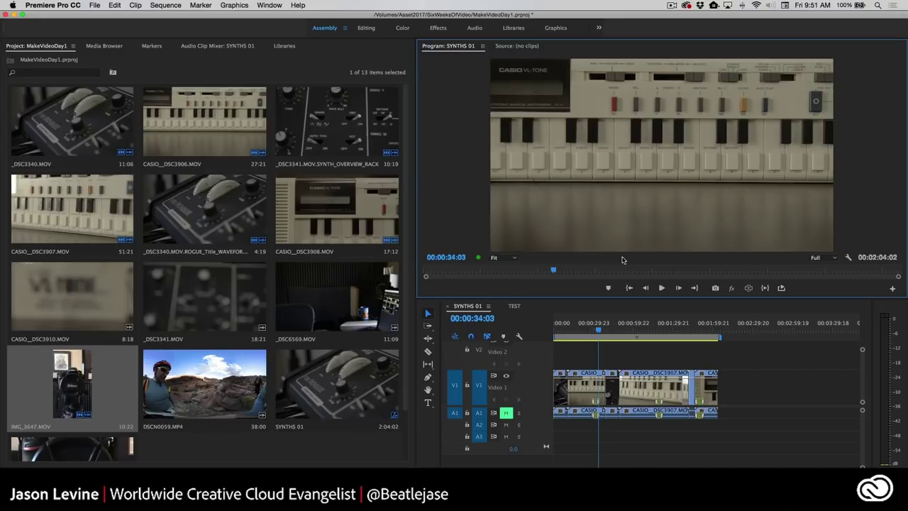
# Compare the playback and paused resolution options in the Program Monitor settings, then set the playback resolution to 1/4.
pyautogui.click(849, 257)
pyautogui.moveTo(842, 278)
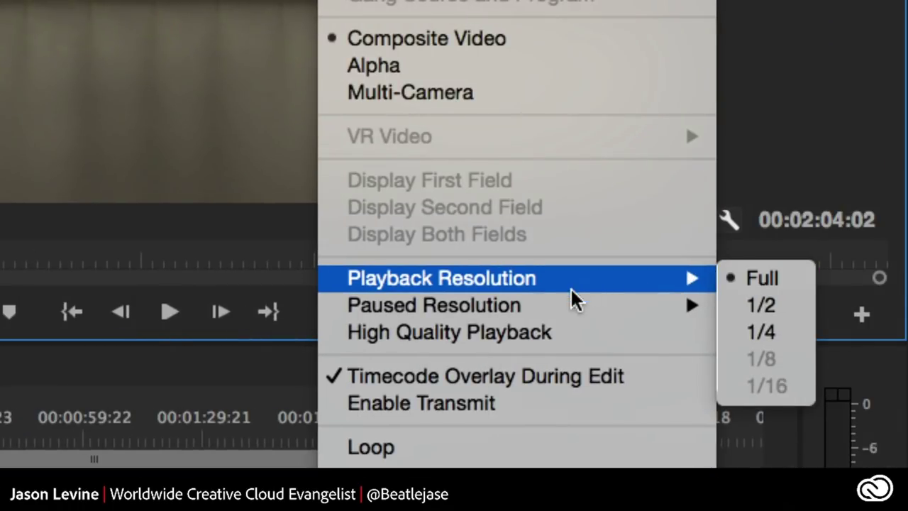
pyautogui.moveTo(568, 304)
pyautogui.moveTo(572, 280)
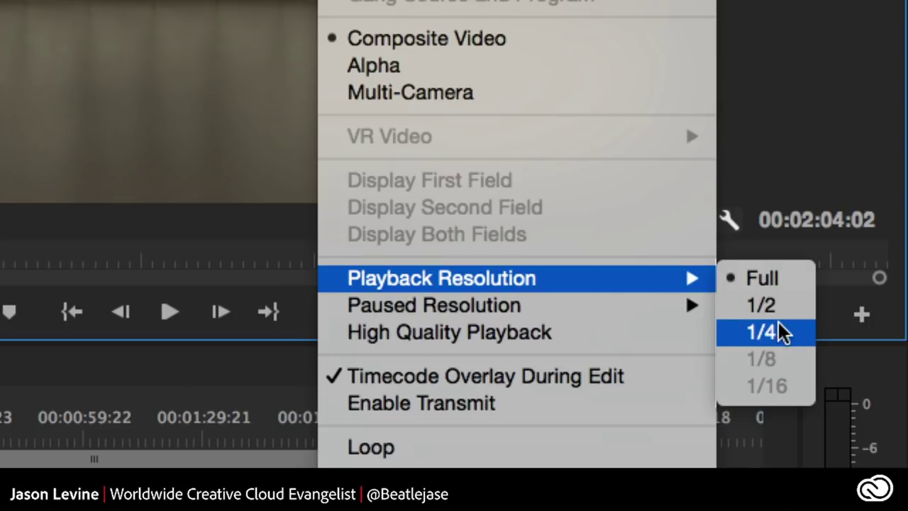
pyautogui.moveTo(632, 318)
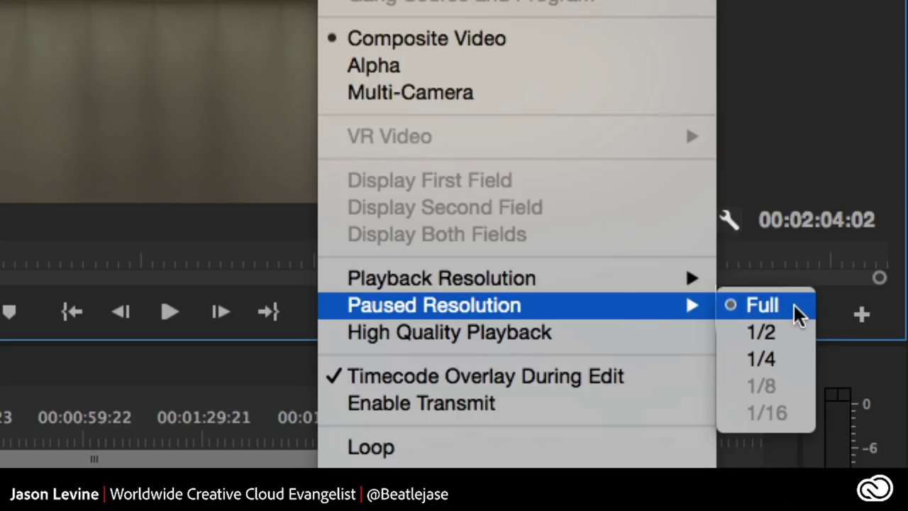
pyautogui.moveTo(608, 286)
pyautogui.click(788, 337)
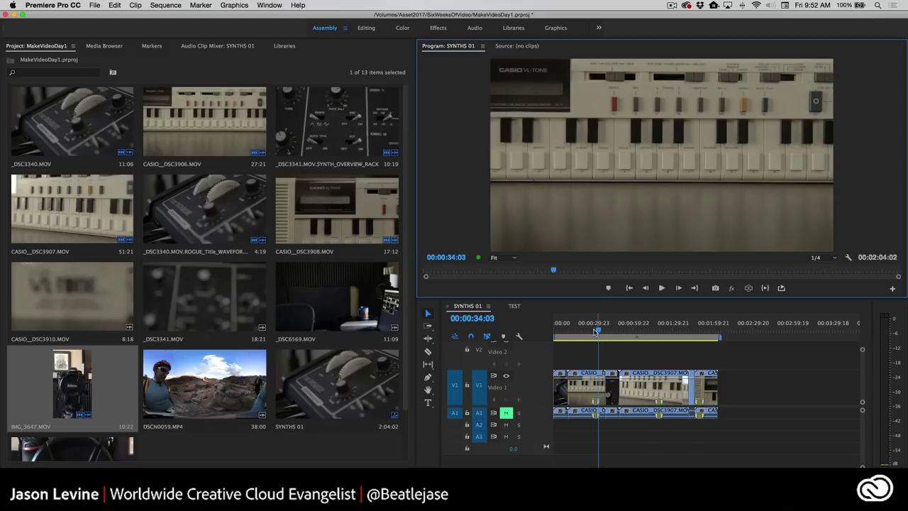
# Play SYNTHS 01 from about 00:00:38:10 and again from about one minute, briefly maximizing the Program Monitor to judge the image quality.
pyautogui.click(601, 332)
pyautogui.moveTo(601, 332)
pyautogui.mouseDown()
pyautogui.moveTo(631, 334)
pyautogui.moveTo(604, 333)
pyautogui.mouseUp()
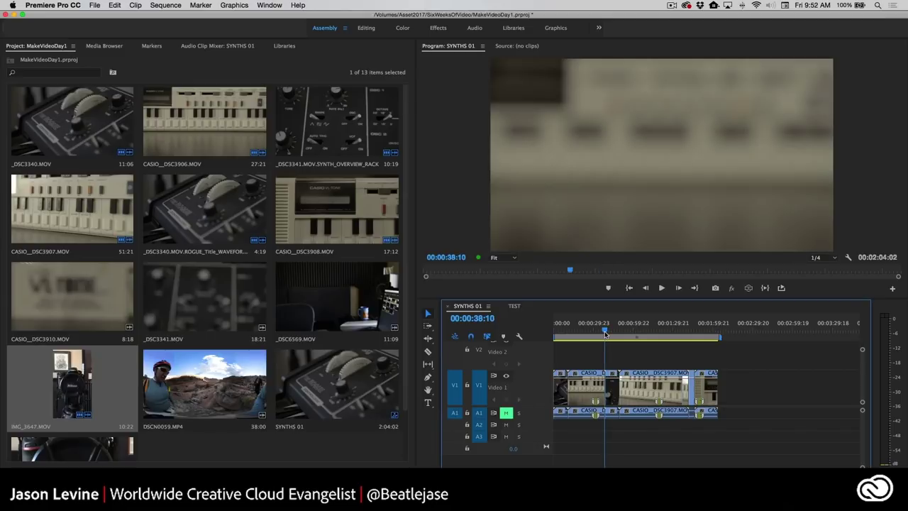
pyautogui.press('space')
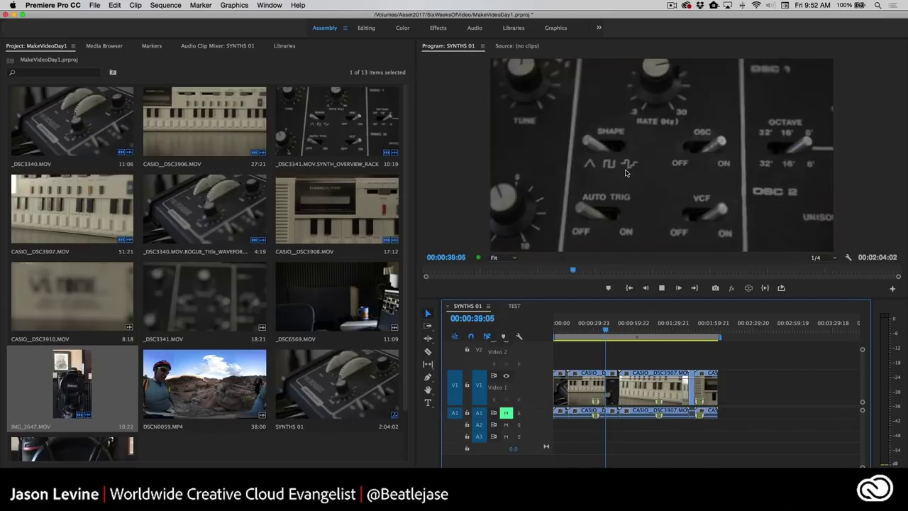
pyautogui.press('`')
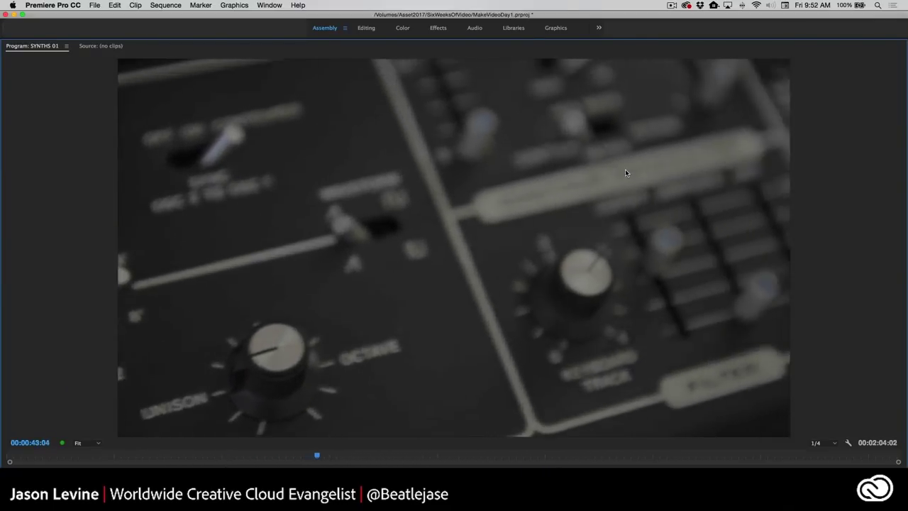
pyautogui.press('`')
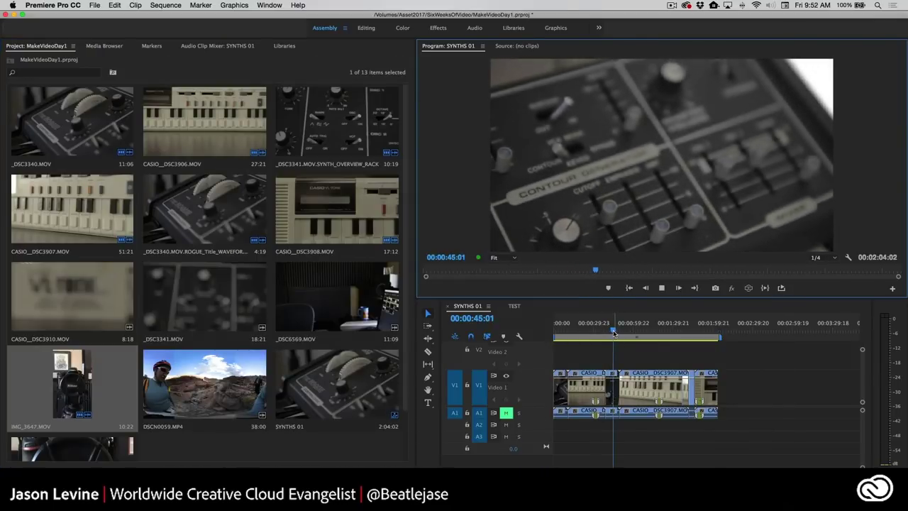
pyautogui.click(626, 331)
pyautogui.moveTo(626, 331); pyautogui.dragTo(630, 331)
pyautogui.press('space')
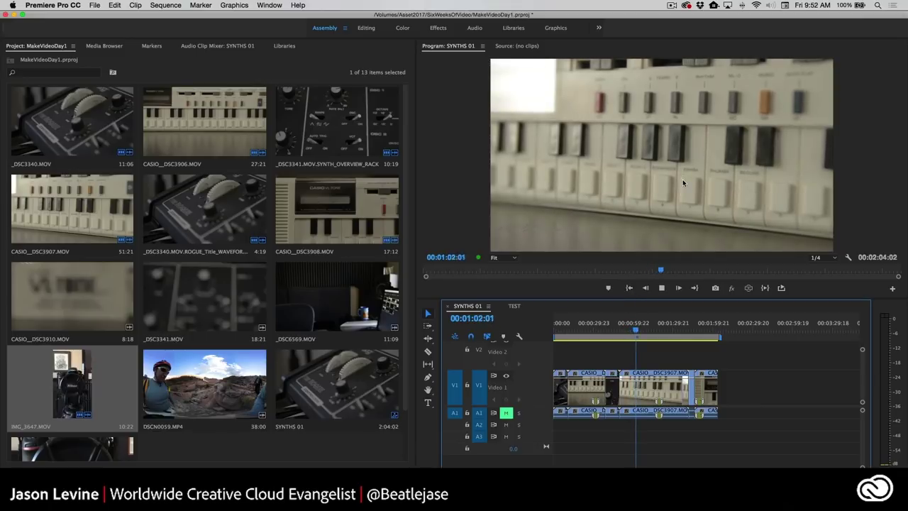
pyautogui.press('space')
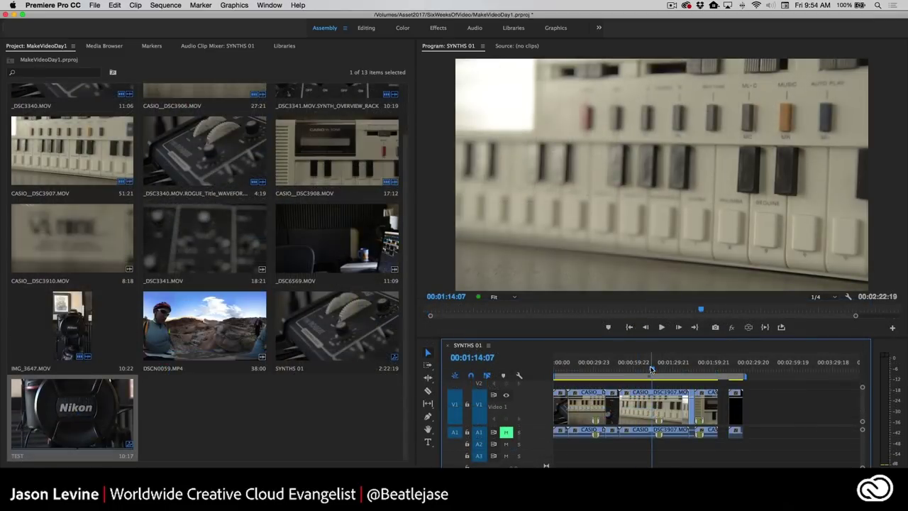
# Review the Program Monitor's playback resolution choices, keep 1/4, and save the project.
pyautogui.click(834, 298)
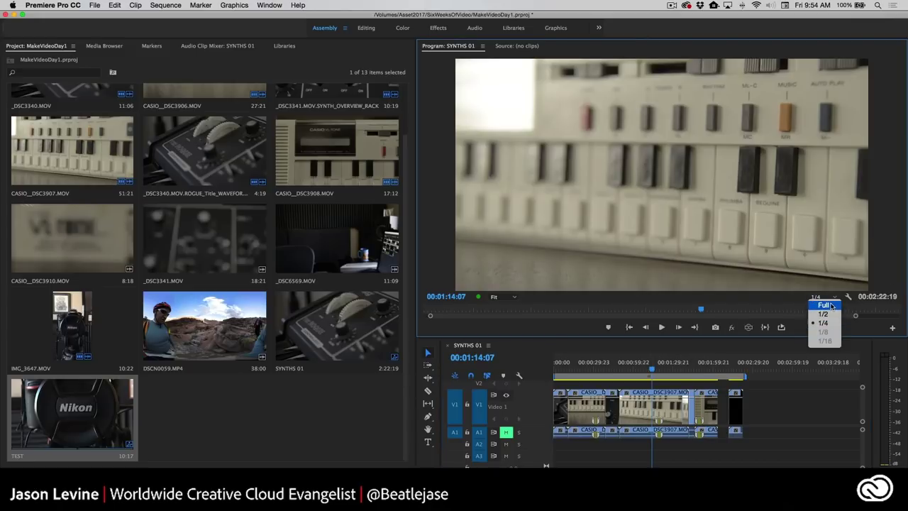
pyautogui.press('Escape')
pyautogui.press('super+s')
# Browse to the JasesTravelPlaces footage folder on the Asset2017 drive and select the clip A036C010_160908AC_CANON.MXF.mov.
pyautogui.click(110, 46)
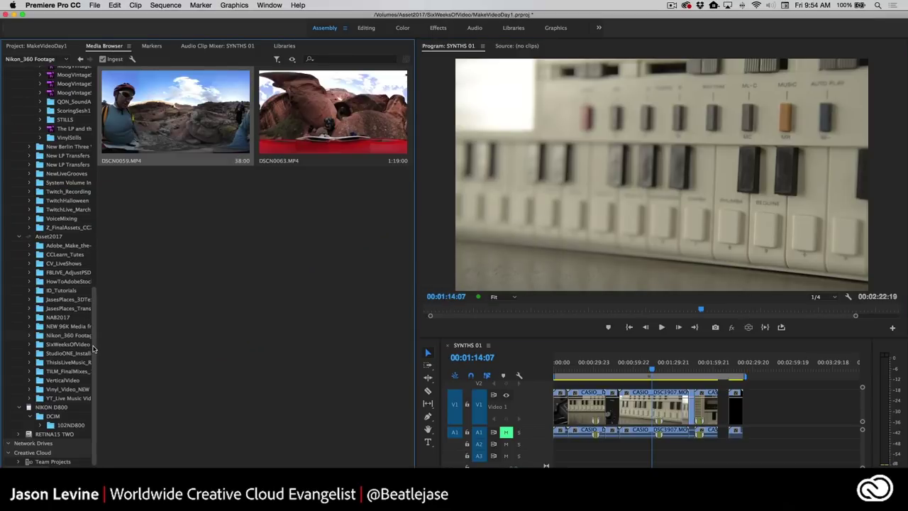
pyautogui.moveTo(93, 347); pyautogui.dragTo(98, 303)
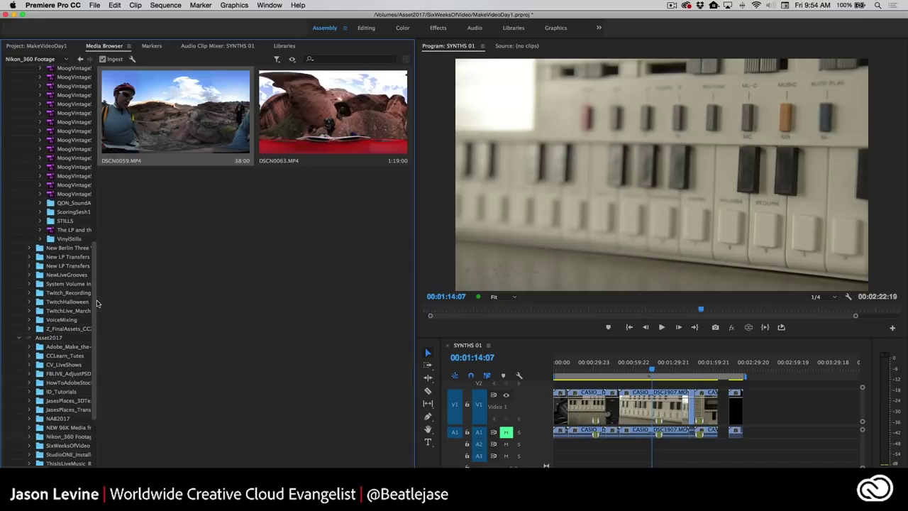
pyautogui.click(29, 409)
pyautogui.click(71, 418)
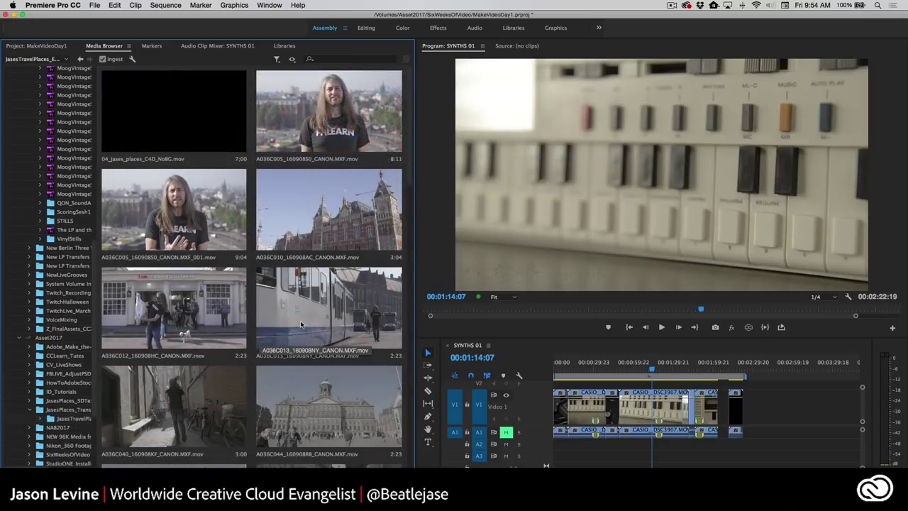
pyautogui.moveTo(411, 168); pyautogui.dragTo(416, 197)
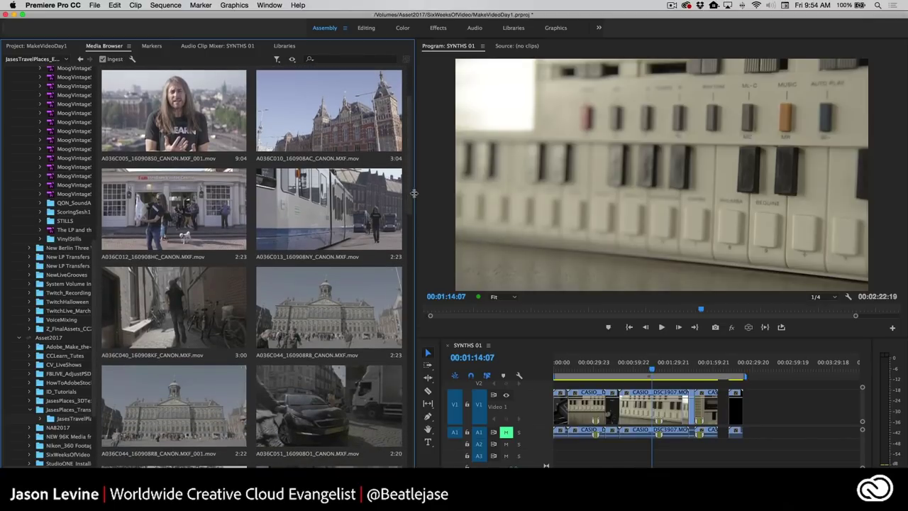
pyautogui.click(309, 120)
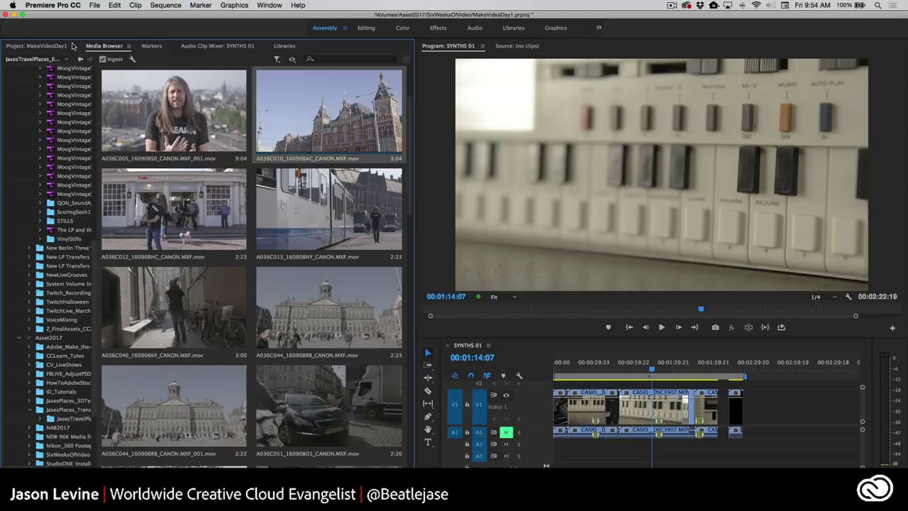
# Change the project's ingest settings to Create Proxies with the 1280x720 GoPro CineForm preset.
pyautogui.click(131, 61)
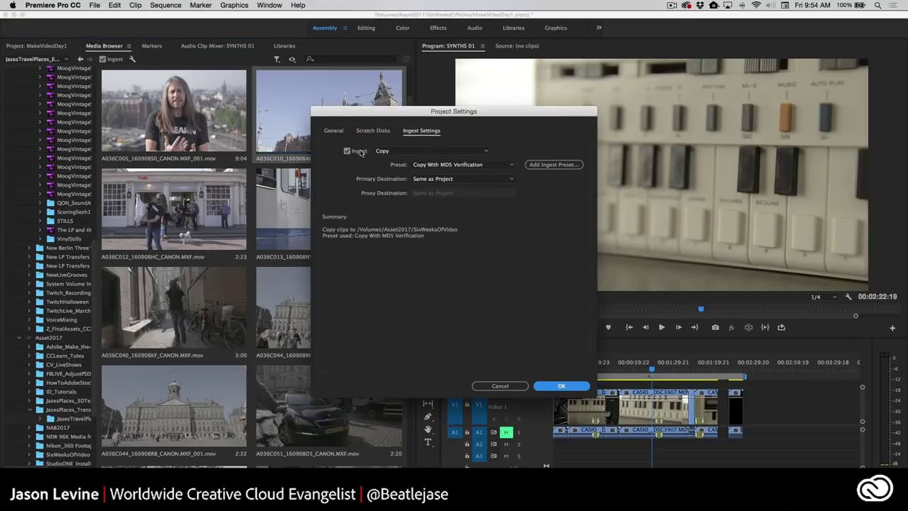
pyautogui.click(445, 166)
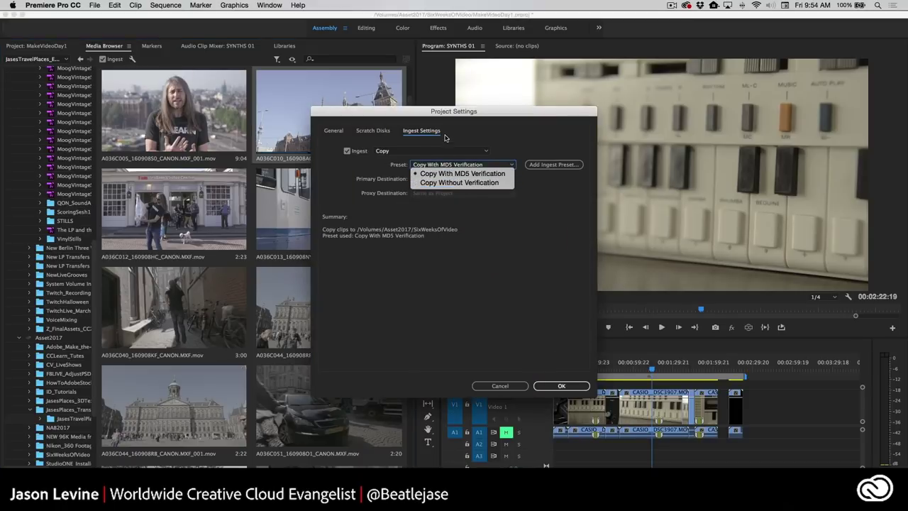
pyautogui.click(443, 145)
pyautogui.click(440, 151)
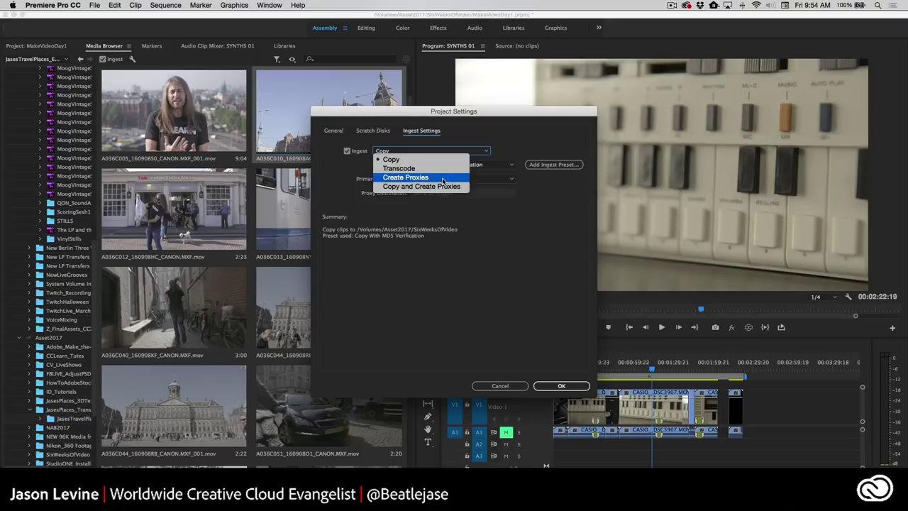
pyautogui.click(442, 180)
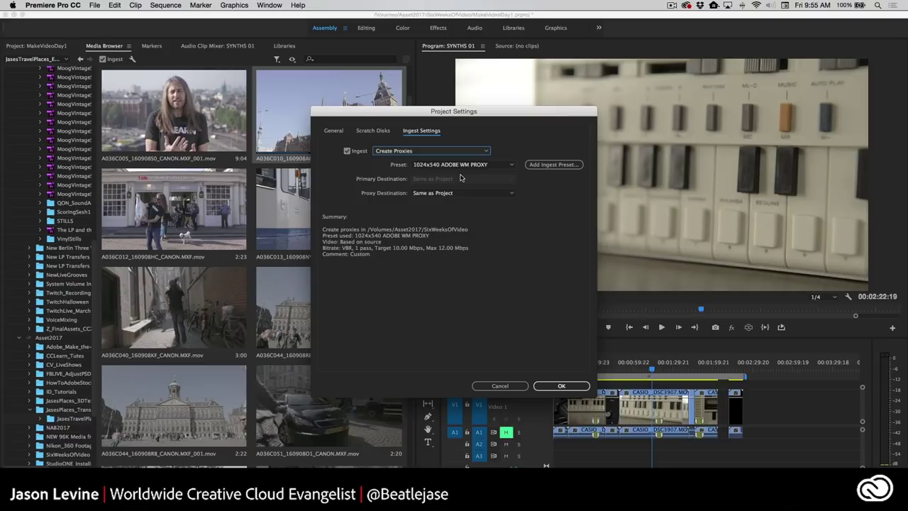
pyautogui.click(461, 164)
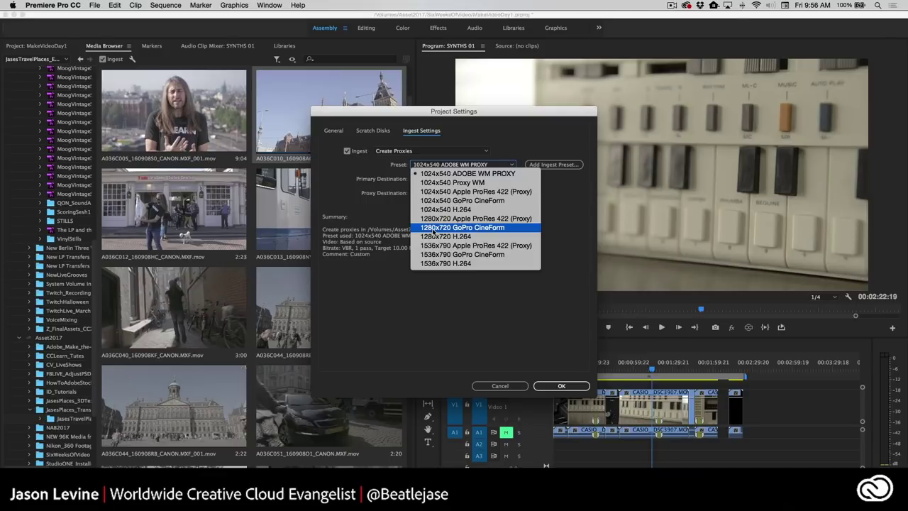
pyautogui.click(497, 228)
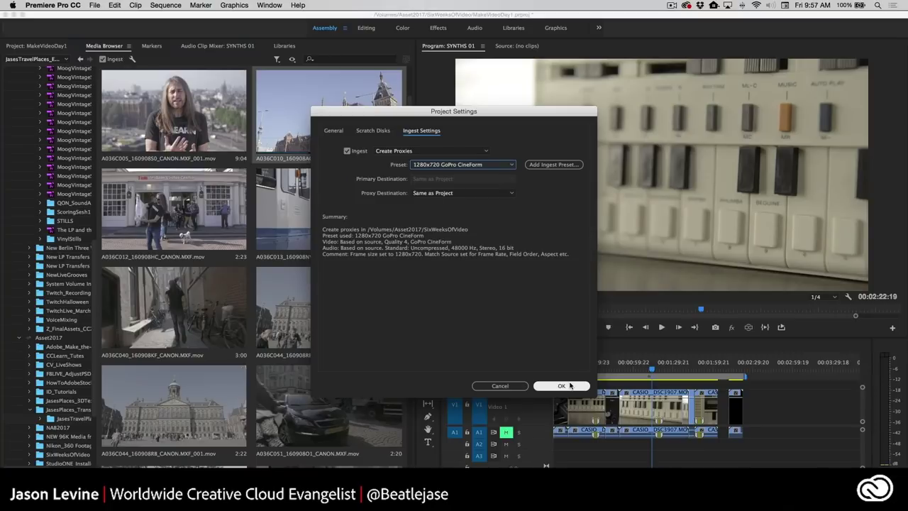
pyautogui.click(570, 385)
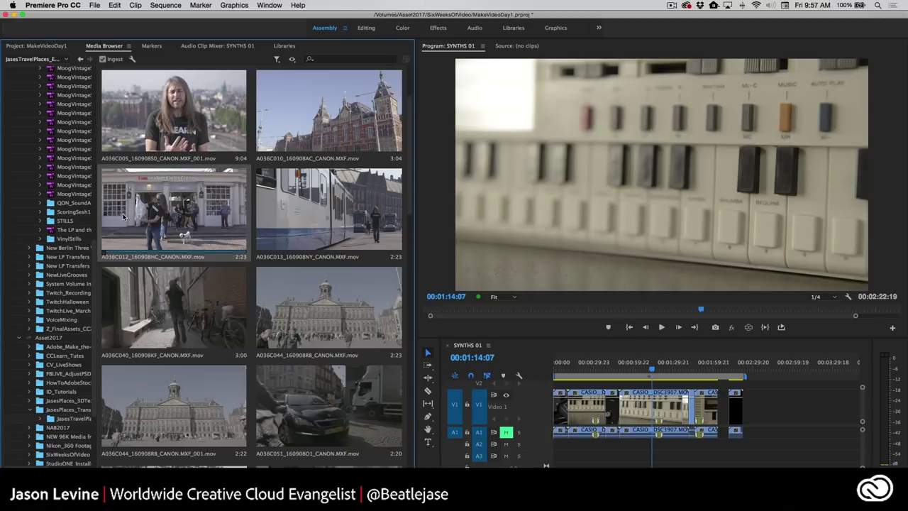
# Mark In and Out points on A036C010_160908AC_CANON.MXF.mov and import it with the A036C012, A036C013 and A036C040 clips.
pyautogui.press('space')
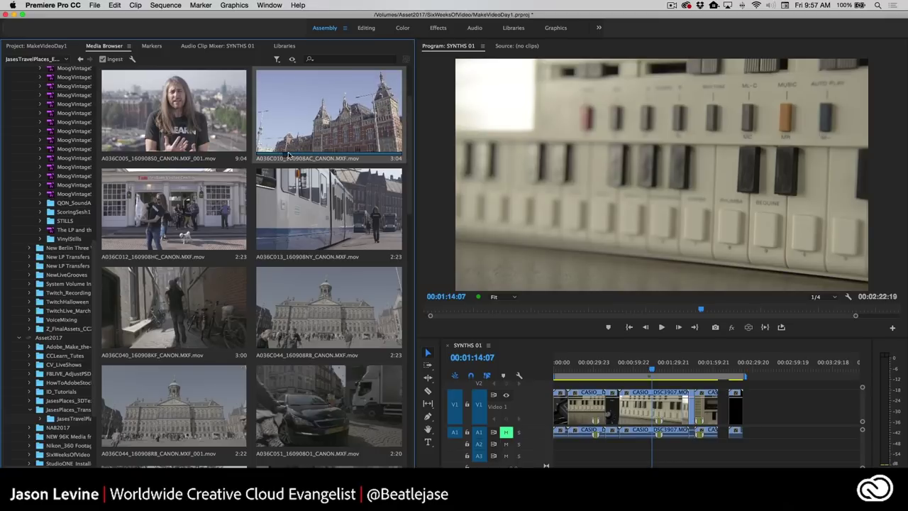
pyautogui.press('i')
pyautogui.press('o')
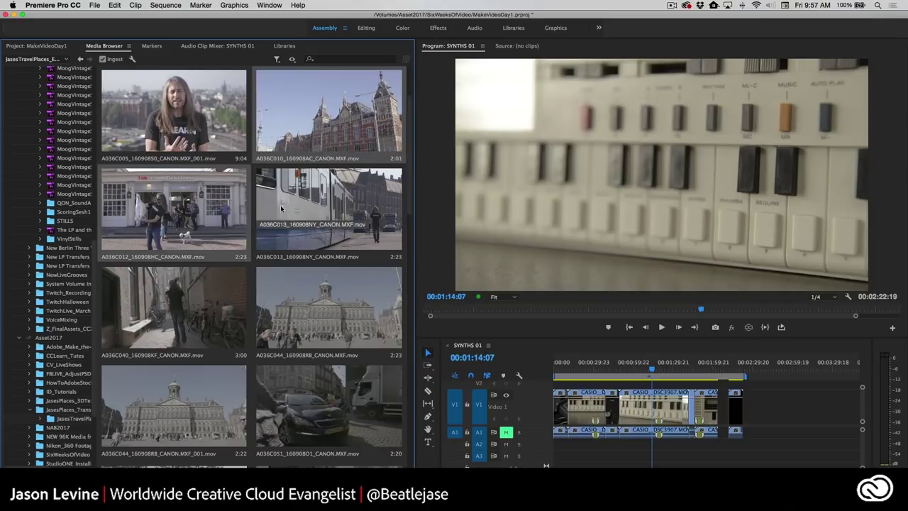
pyautogui.rightClick(314, 97)
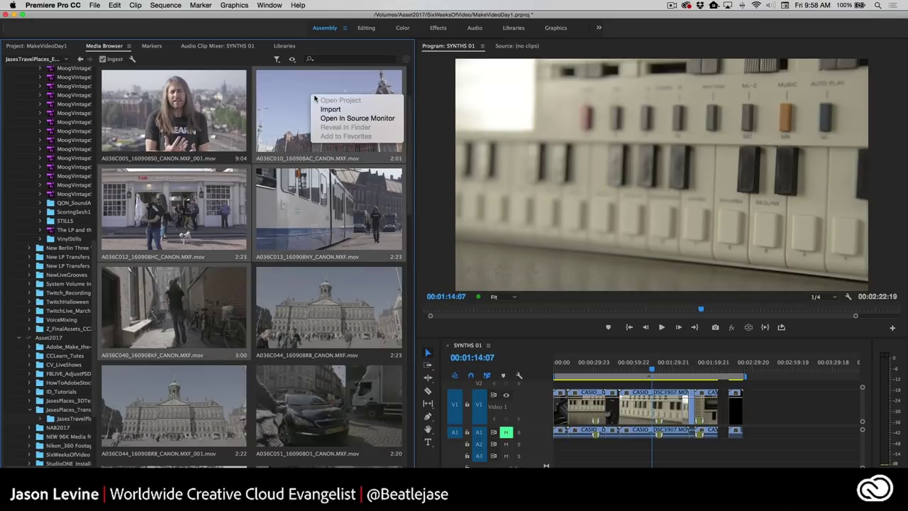
pyautogui.click(355, 114)
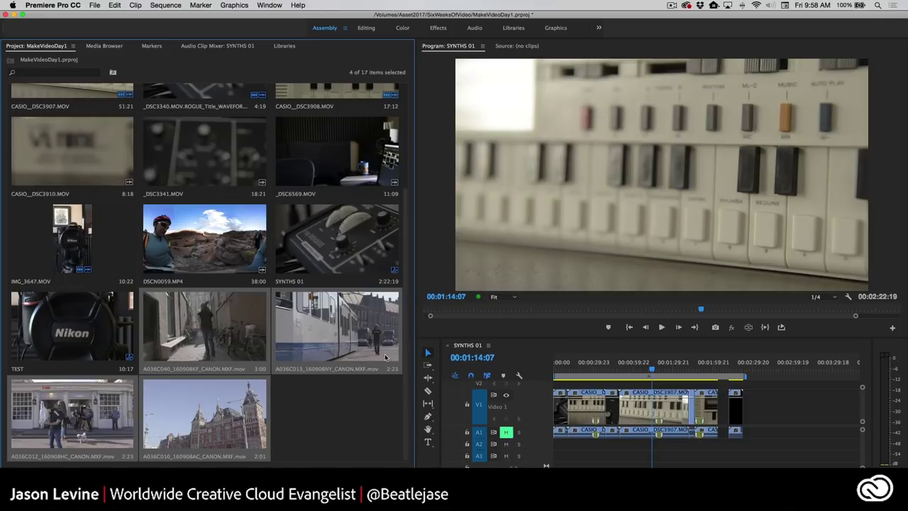
# Rearrange the imported clips in the project so A036C010 comes first and A036C013 follows it.
pyautogui.scroll(-1, 406, 309)
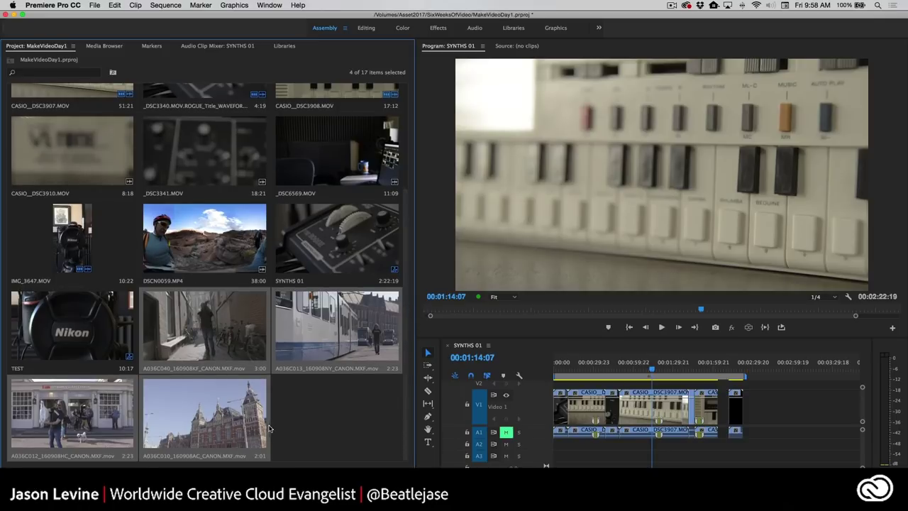
pyautogui.moveTo(207, 417); pyautogui.dragTo(154, 366)
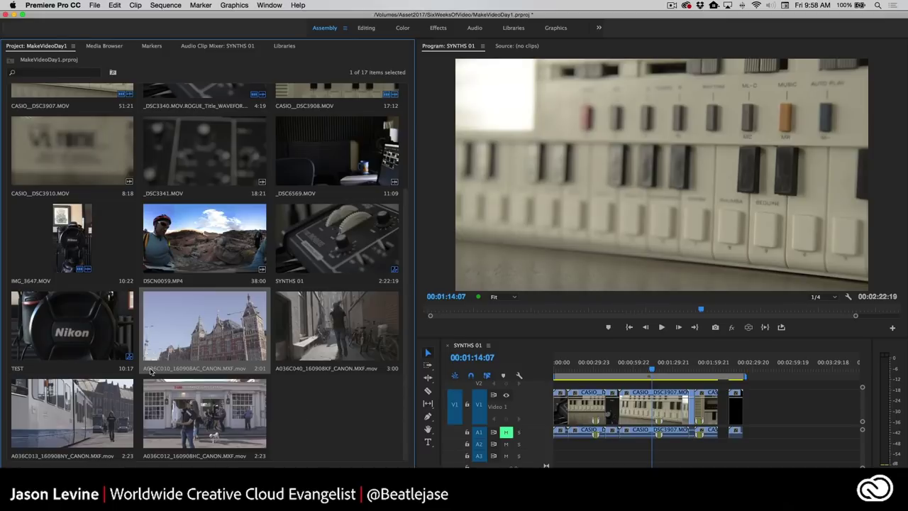
pyautogui.moveTo(106, 417); pyautogui.dragTo(241, 361)
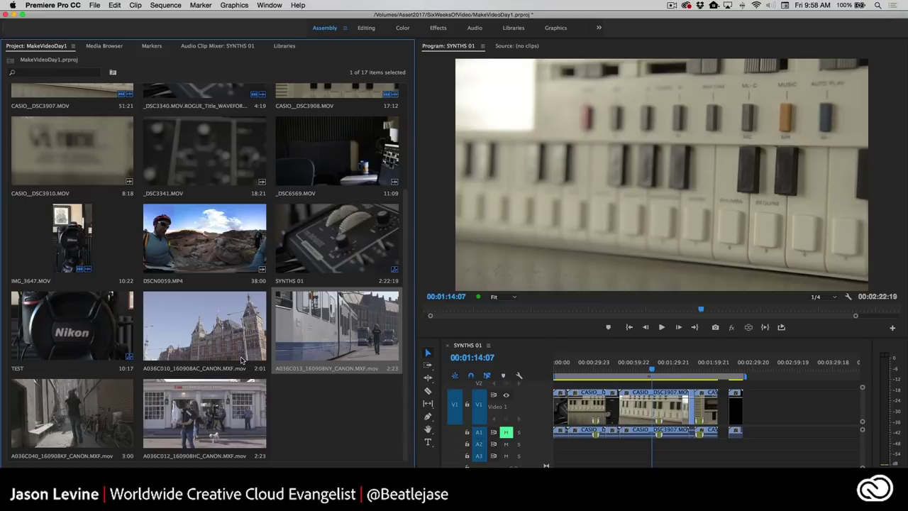
# Switch to Media Encoder to check the proxy encoding queue and return to Premiere Pro.
pyautogui.press('super+Tab')
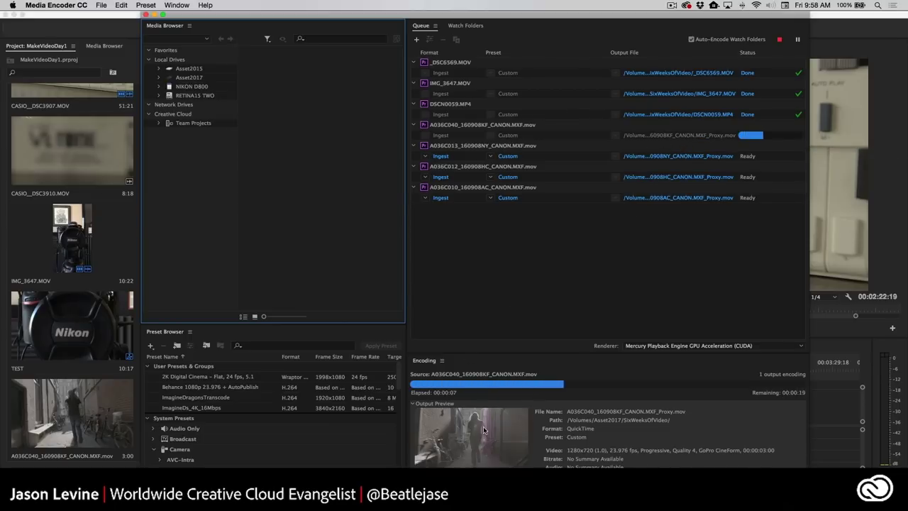
pyautogui.press('super+Tab')
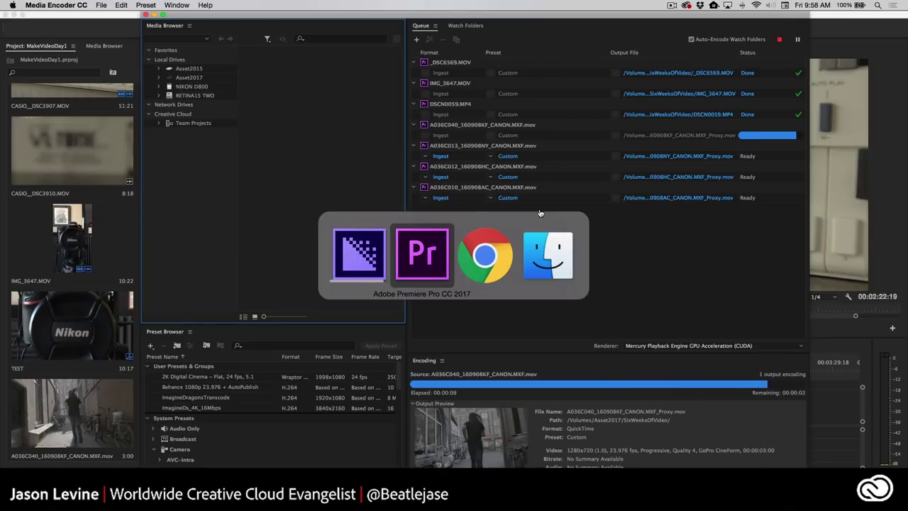
pyautogui.press('Left')
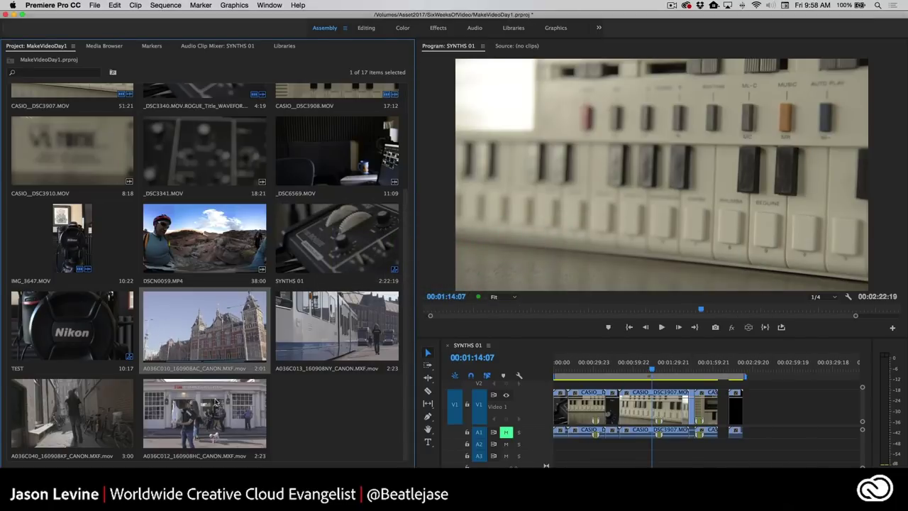
# Create a new sequence from the four imported Canon clips, A036C010, A036C013, A036C040 and A036C012.
pyautogui.press('Down')
pyautogui.keyDown('shift'); pyautogui.click(205, 346); pyautogui.keyUp('shift')
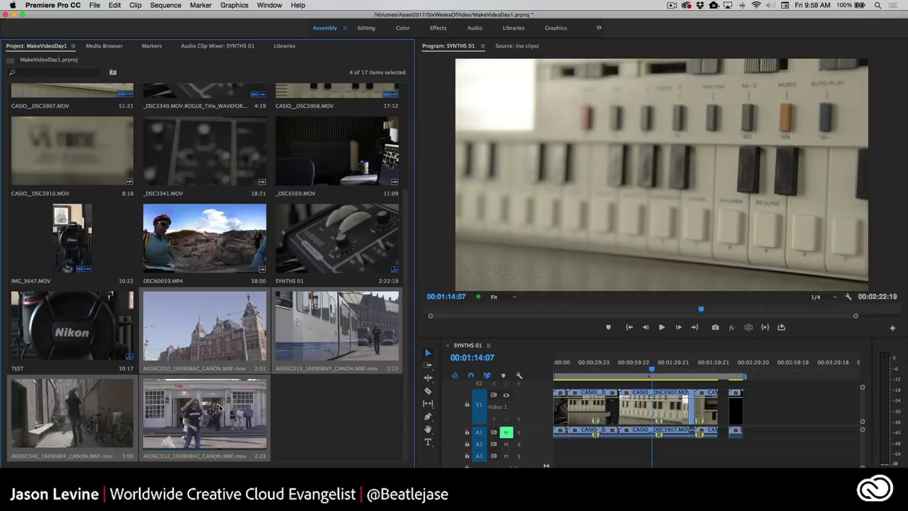
pyautogui.rightClick(212, 322)
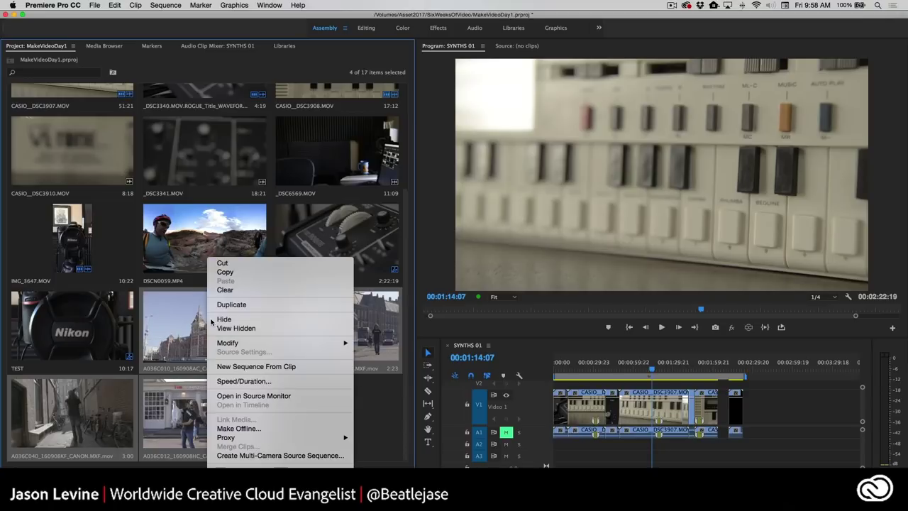
pyautogui.click(249, 366)
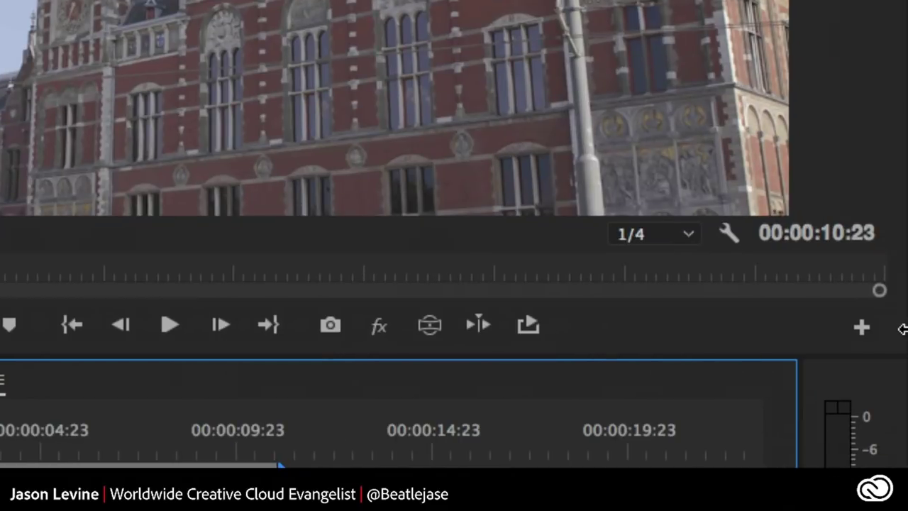
# Add the Toggle Proxies control to the Program Monitor's transport controls.
pyautogui.click(863, 329)
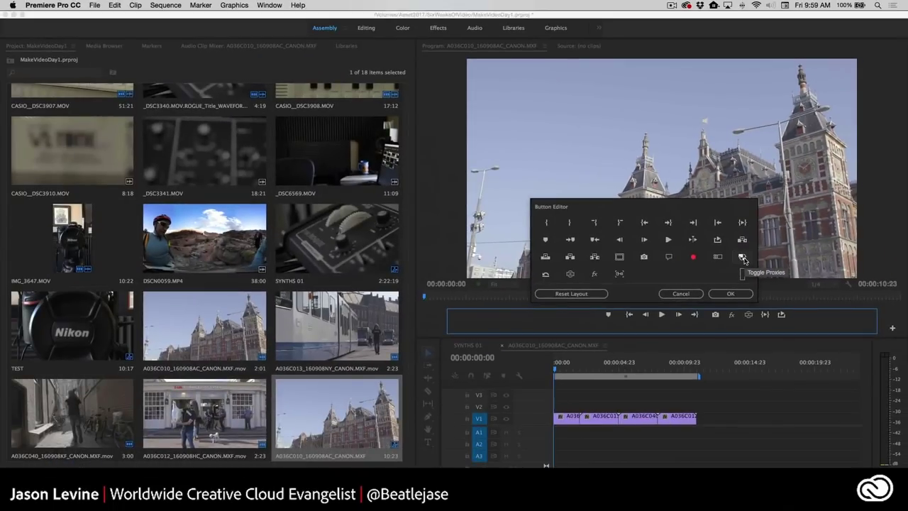
pyautogui.moveTo(741, 259); pyautogui.dragTo(800, 318)
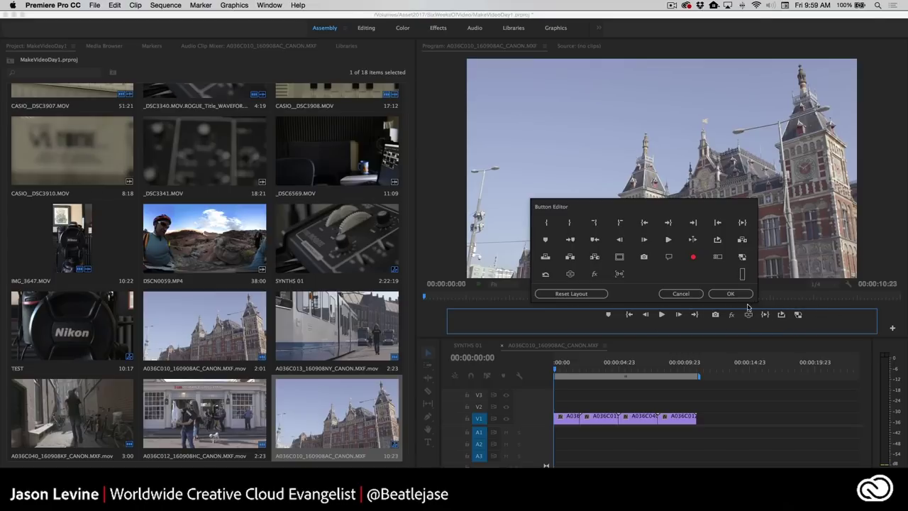
pyautogui.click(735, 298)
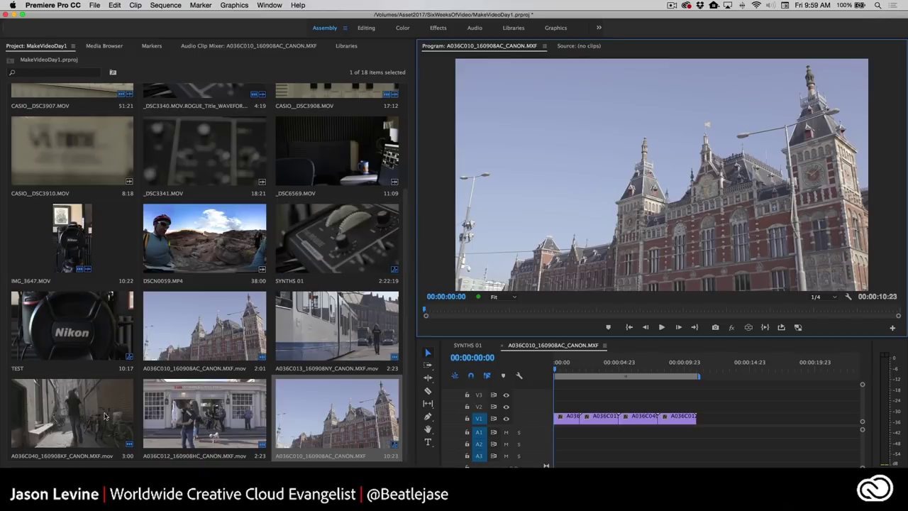
# Show the project items as a list, review the Proxy column, and widen the Video Codec column.
pyautogui.press('super+Page_Up')
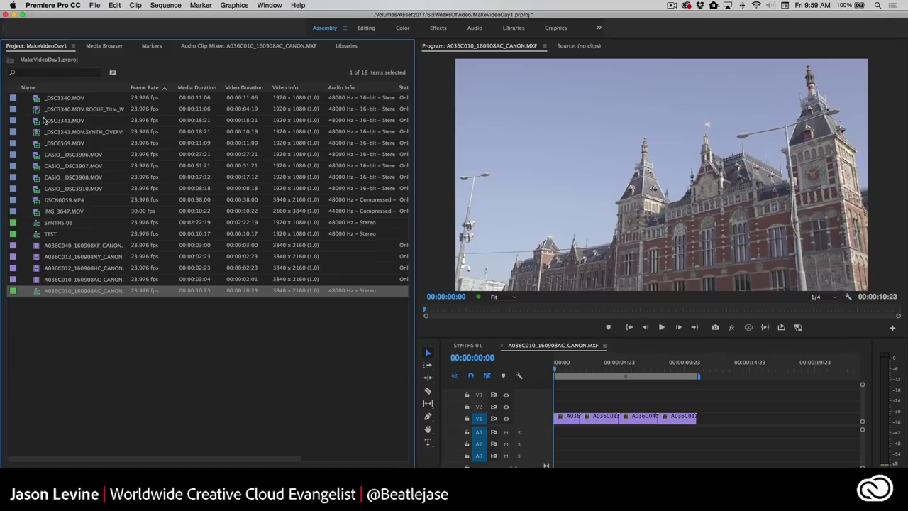
pyautogui.hscroll(5, 110, 135)
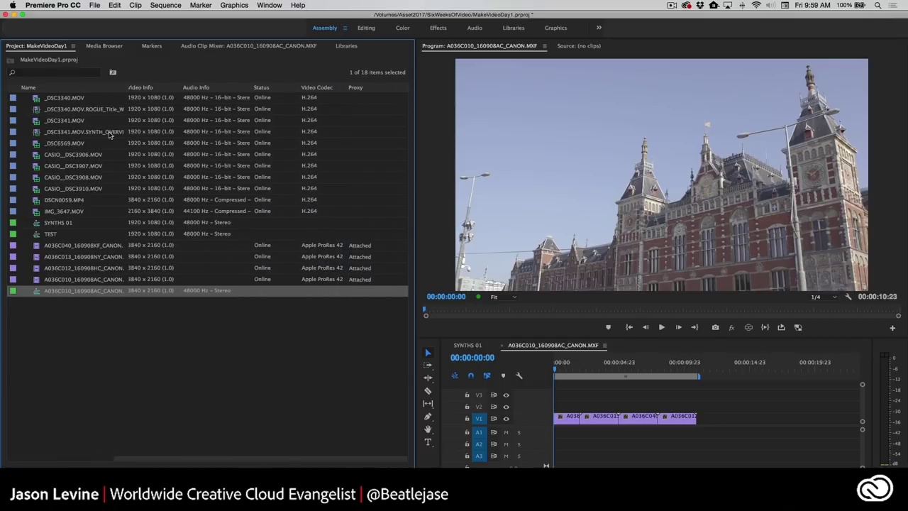
pyautogui.hscroll(5, 110, 135)
pyautogui.hscroll(-5, 302, 139)
pyautogui.hscroll(5, 302, 139)
pyautogui.hscroll(3, 302, 139)
pyautogui.hscroll(-5, 302, 139)
pyautogui.hscroll(5, 302, 139)
pyautogui.moveTo(354, 88); pyautogui.dragTo(365, 88)
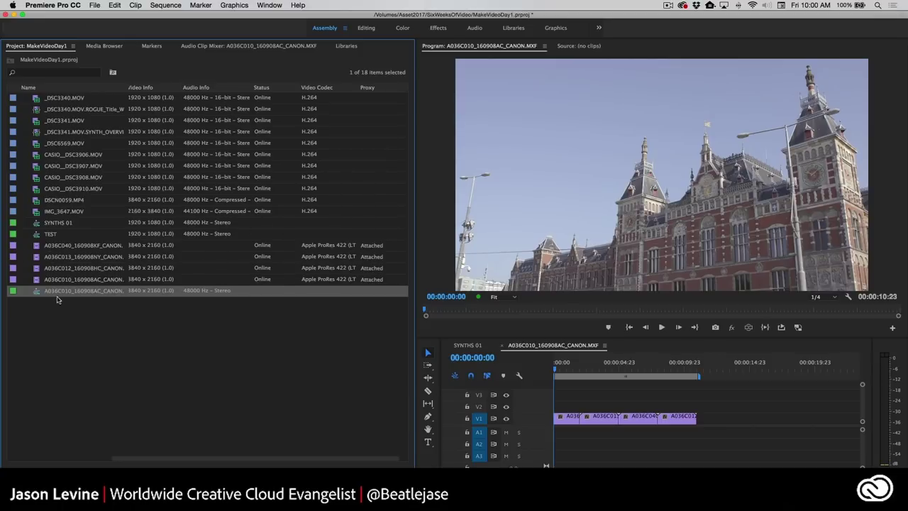
# Go through the four imported Canon clips in the project list one by one.
pyautogui.moveTo(130, 461); pyautogui.dragTo(3, 281)
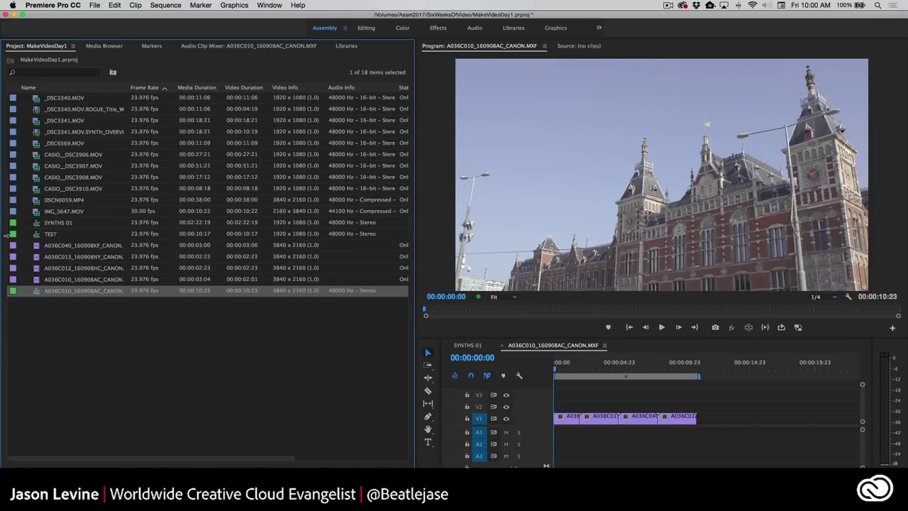
pyautogui.click(68, 247)
pyautogui.click(69, 259)
pyautogui.click(71, 270)
pyautogui.click(70, 280)
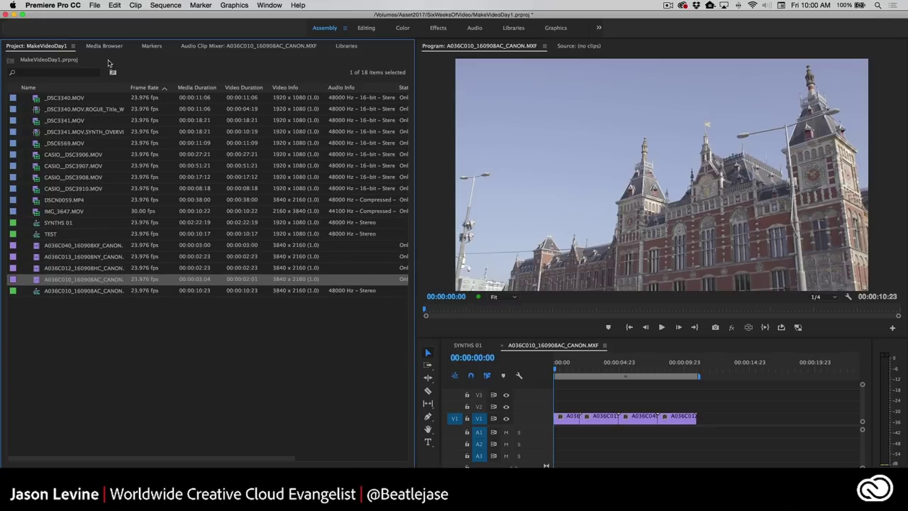
# Review the Video Codec and Proxy options under Premiere Pro Project Metadata in Metadata Display, and close it without saving.
pyautogui.click(74, 46)
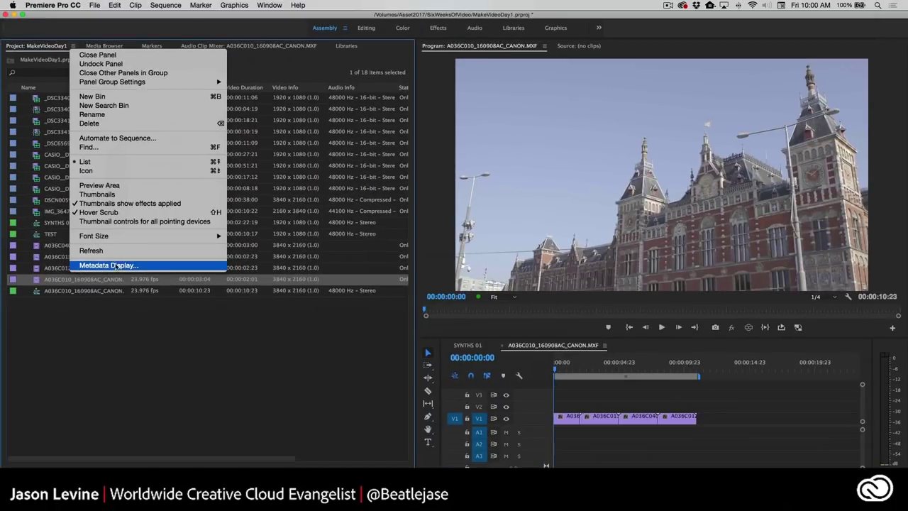
pyautogui.click(123, 266)
pyautogui.moveTo(178, 45); pyautogui.dragTo(428, 43)
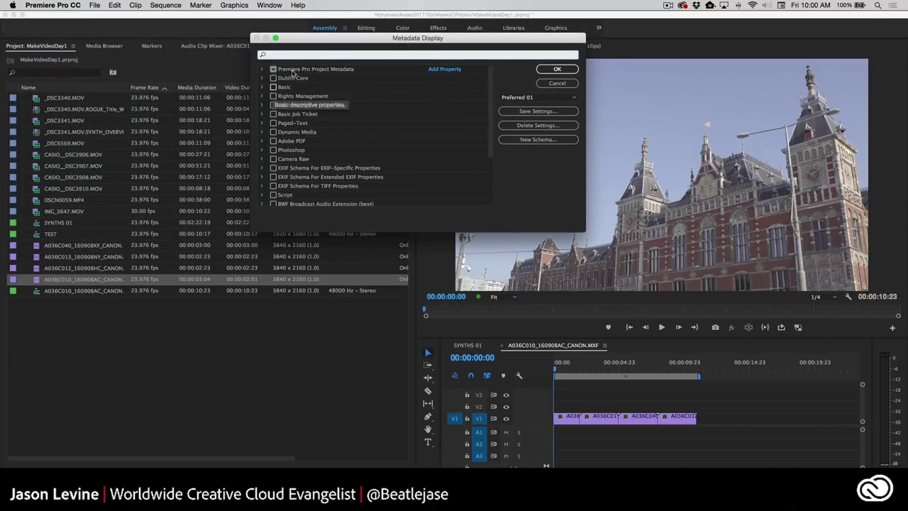
pyautogui.moveTo(298, 41); pyautogui.dragTo(472, 41)
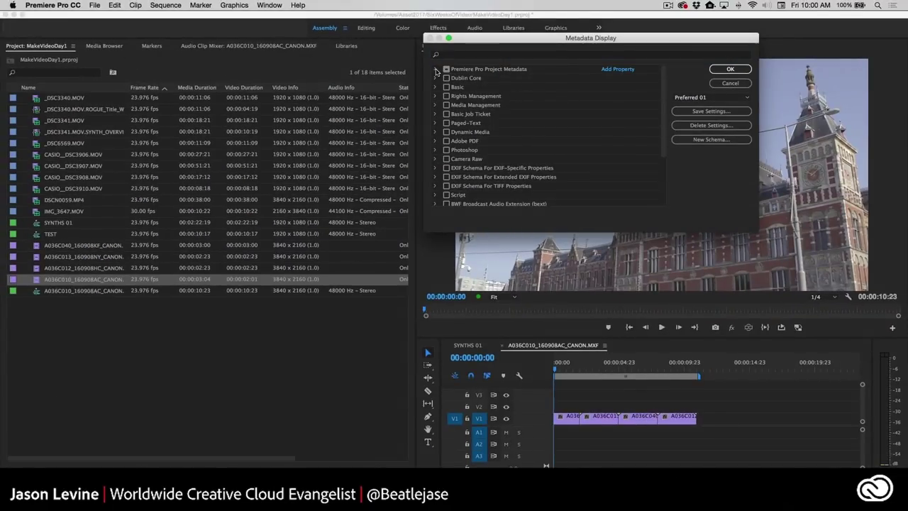
pyautogui.click(322, 65)
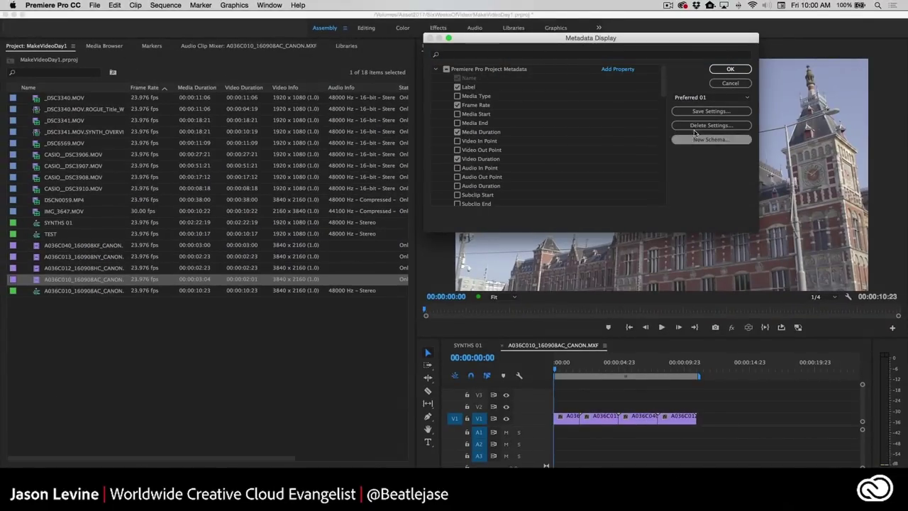
pyautogui.moveTo(664, 86); pyautogui.dragTo(670, 157)
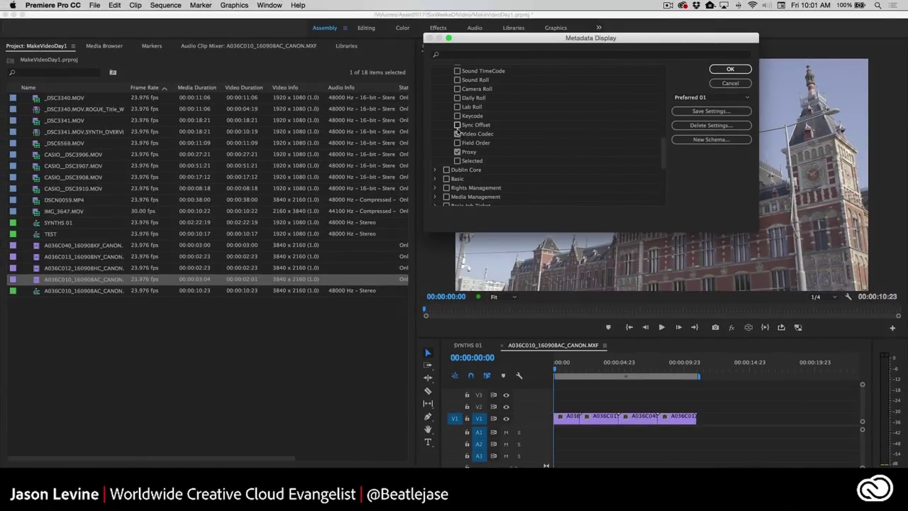
pyautogui.click(457, 133)
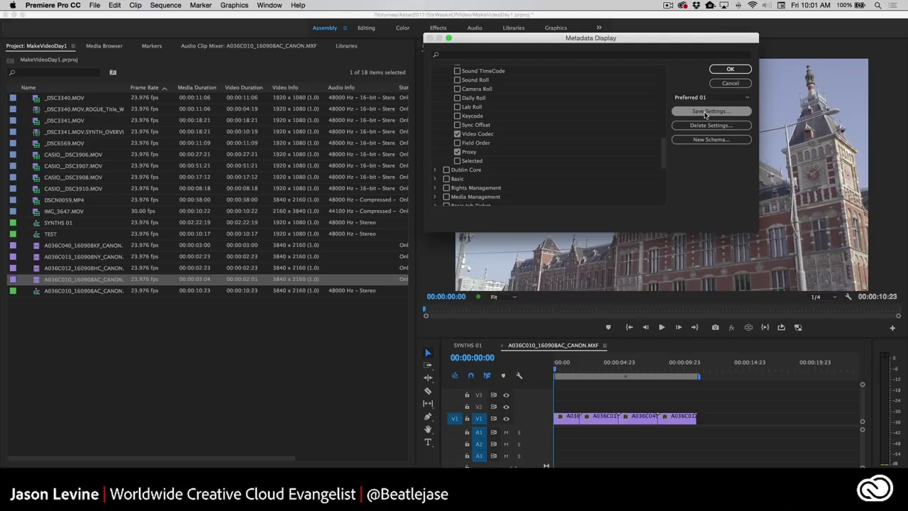
pyautogui.click(731, 83)
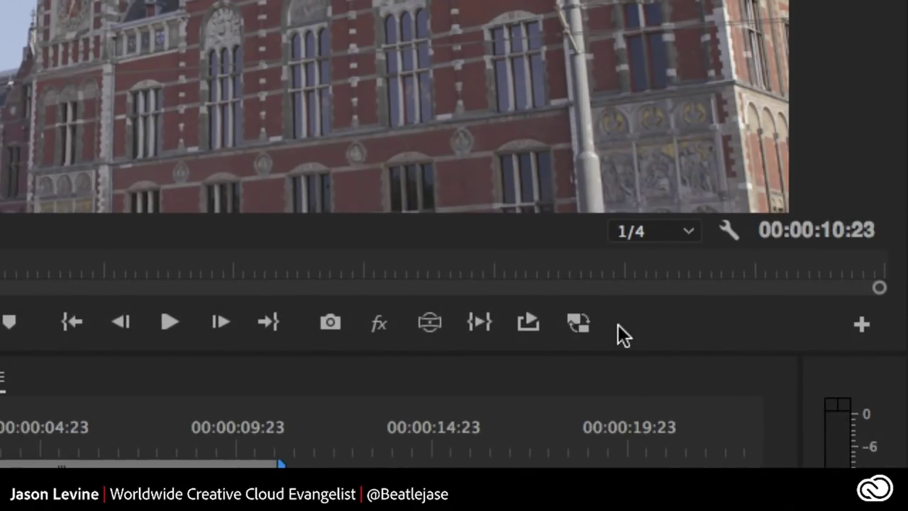
# Enable proxies in the Program Monitor, play the Canon sequence from the start, and play it backward to 00:00:08:00.
pyautogui.click(579, 324)
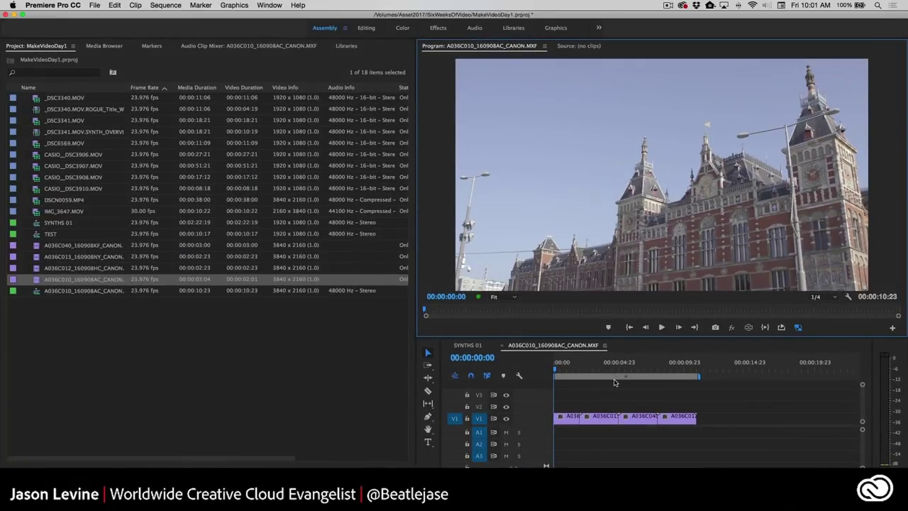
pyautogui.press('space')
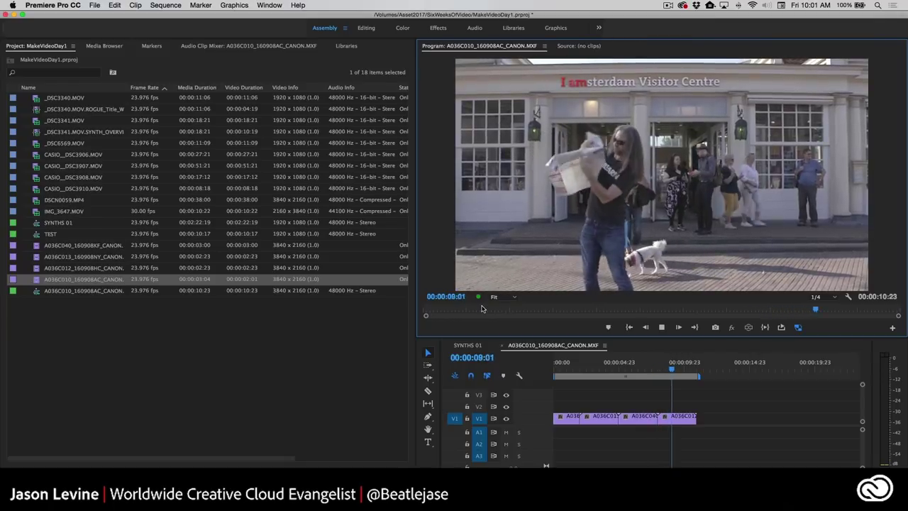
pyautogui.press('space')
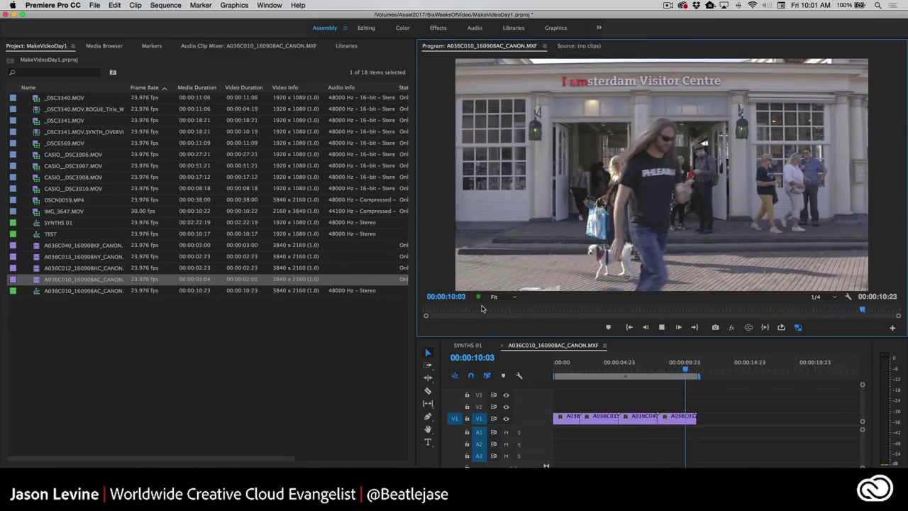
pyautogui.press('j')
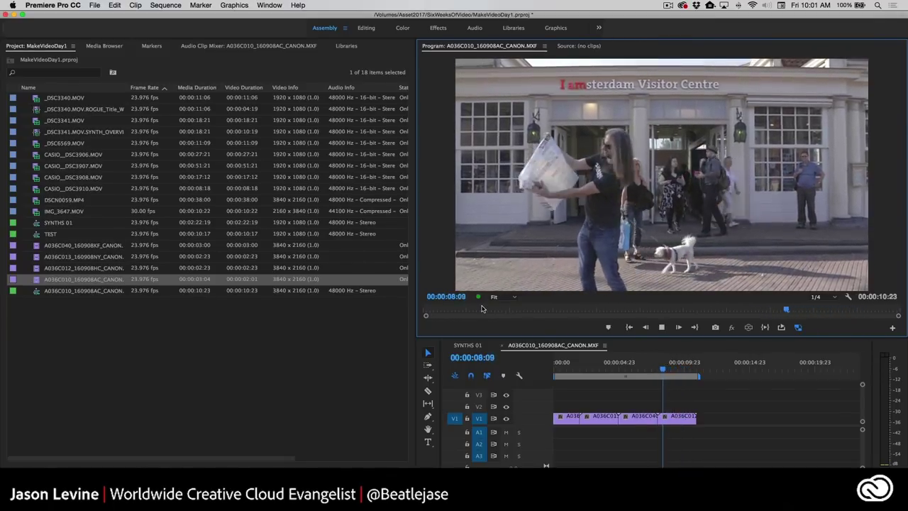
# Set the Program Monitor's playback resolution to Full and play the sequence backward from 00:00:08:00.
pyautogui.click(822, 291)
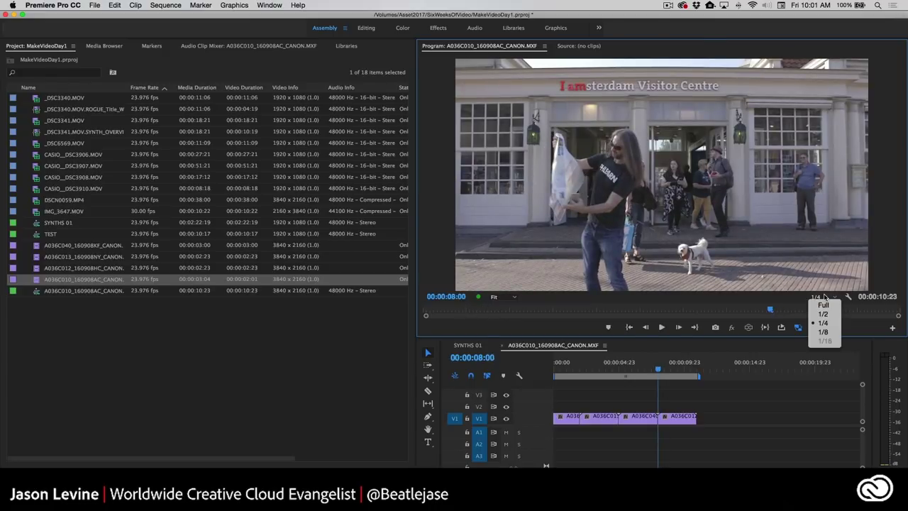
pyautogui.click(823, 304)
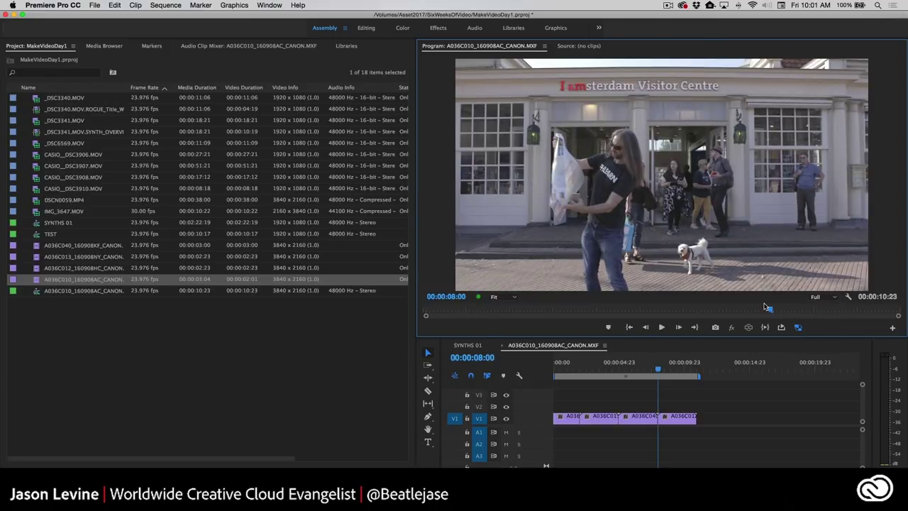
pyautogui.press('j')
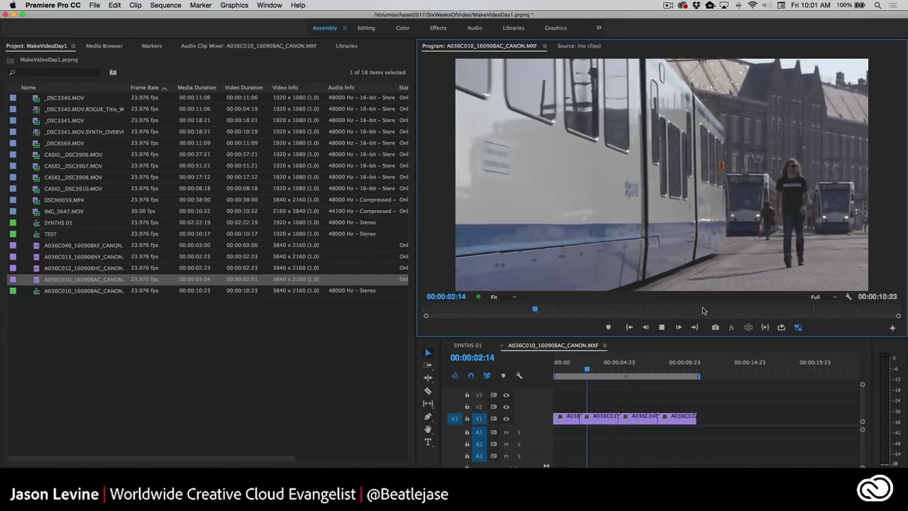
# Stop the sequence playback, toggle proxies in the Program Monitor, and look up the Proxy options of the A036C040 Canon clip.
pyautogui.press('k')
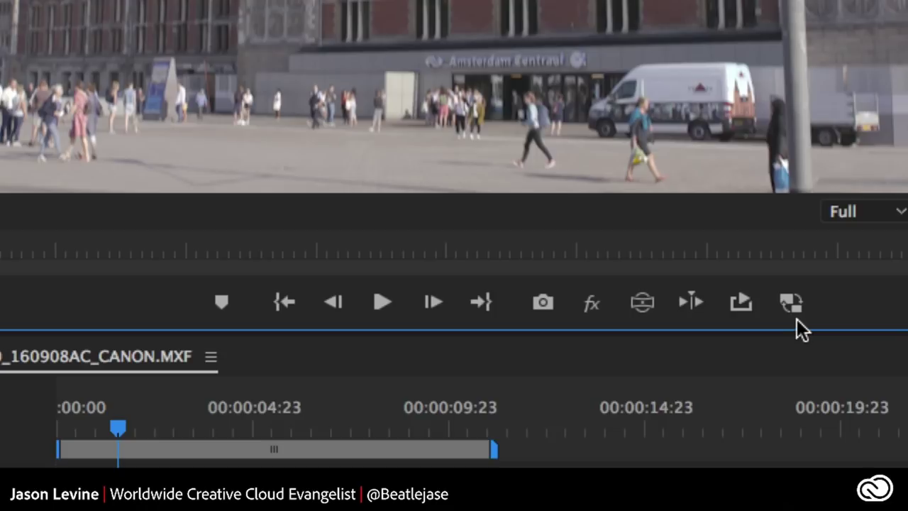
pyautogui.click(792, 306)
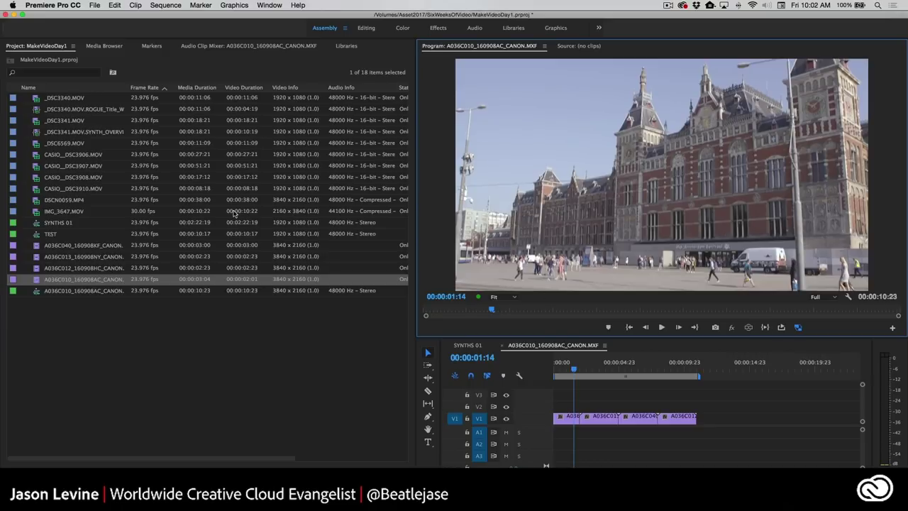
pyautogui.rightClick(39, 247)
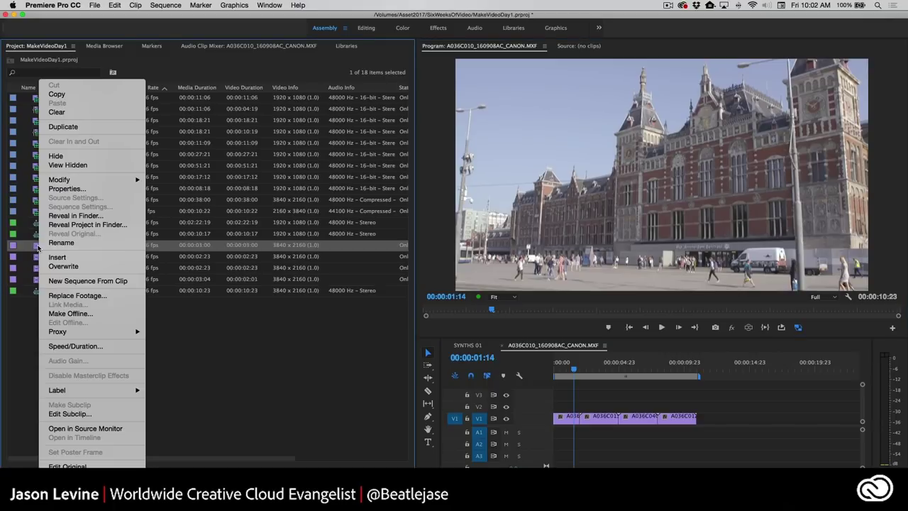
pyautogui.moveTo(43, 337)
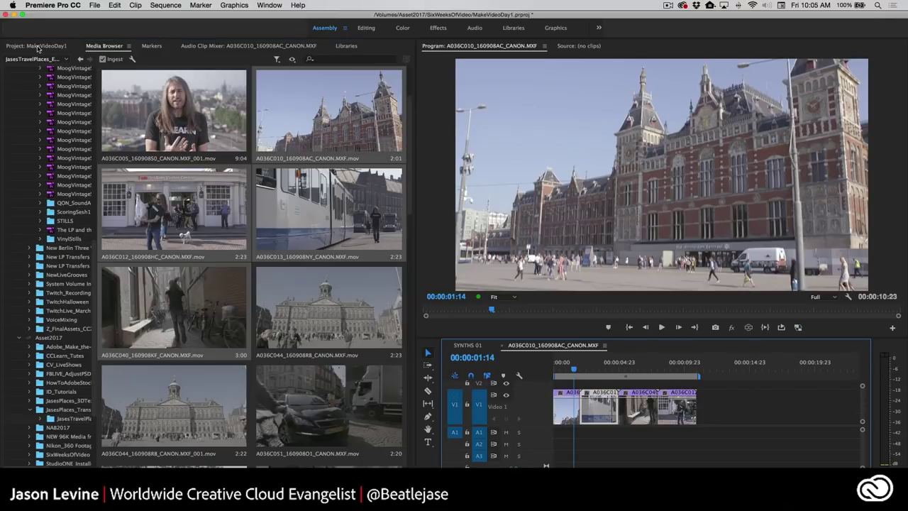
# Search Adobe Stock for "amsterdam" from the Libraries.
pyautogui.click(359, 49)
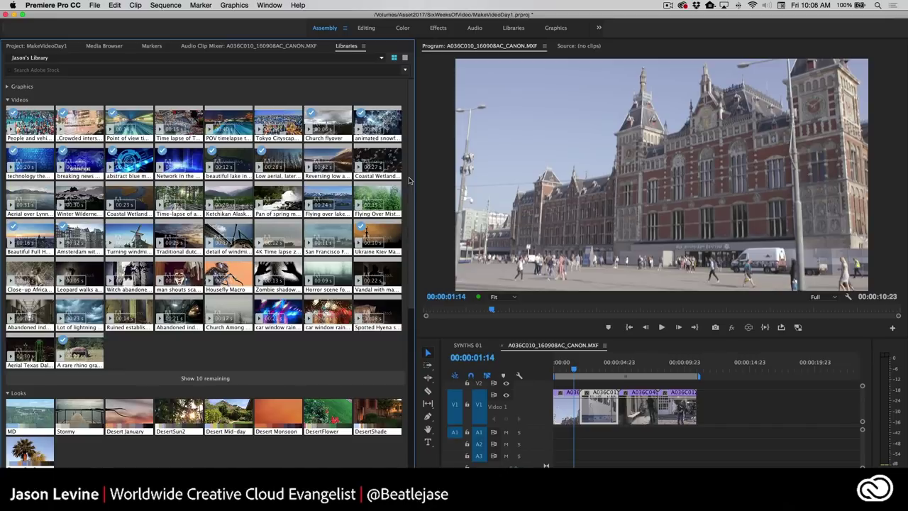
pyautogui.click(64, 68)
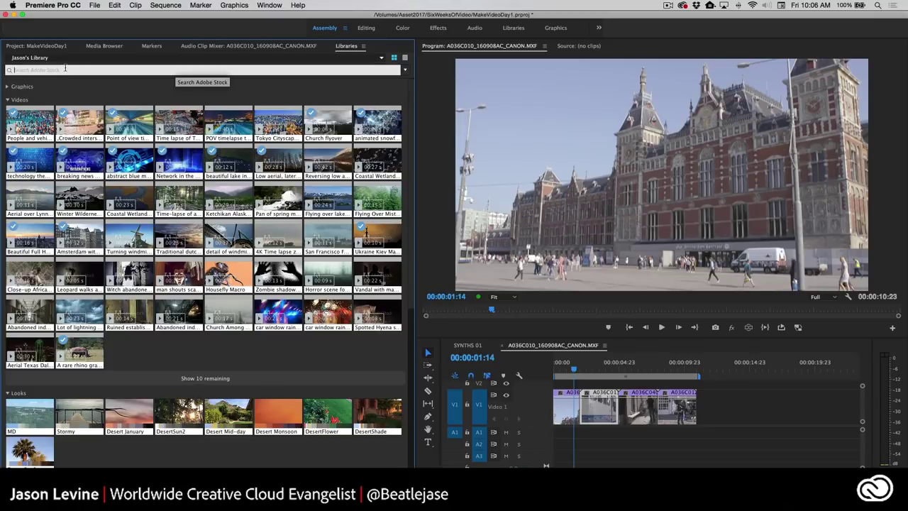
pyautogui.write('amst')
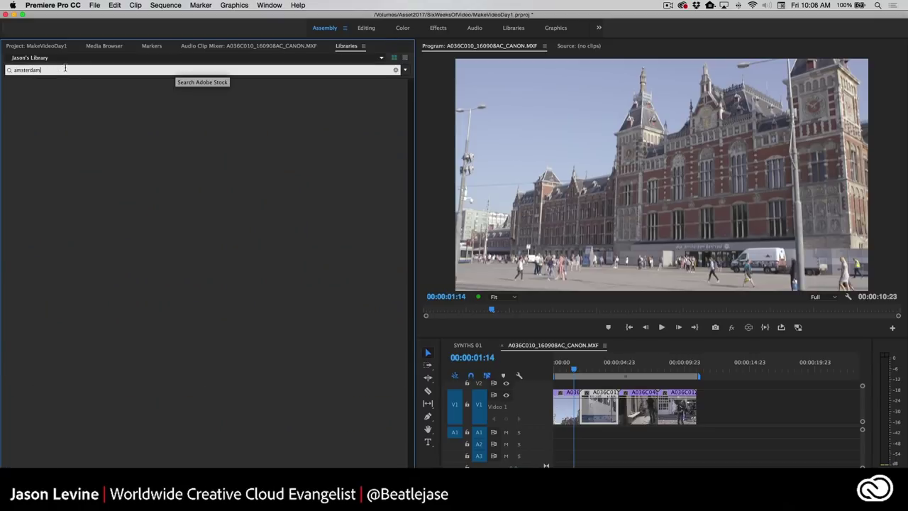
pyautogui.write('erdam')
pyautogui.press('Return')
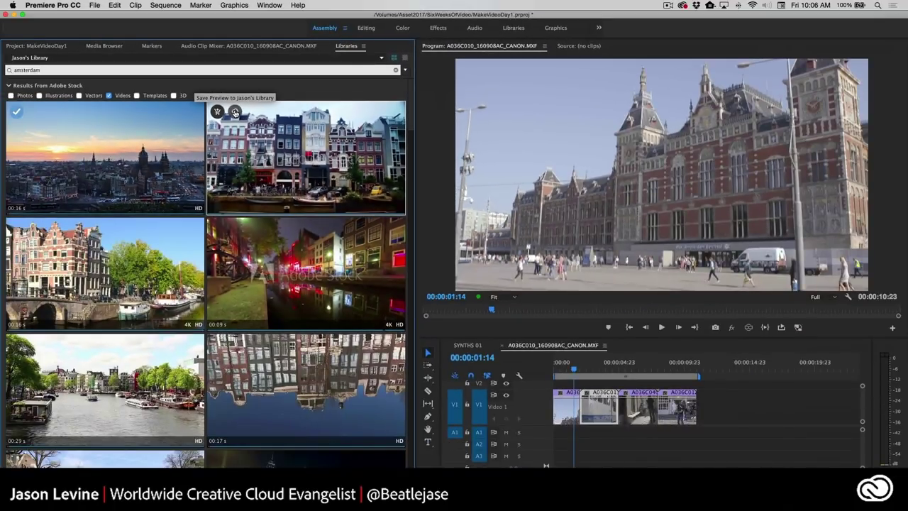
# Save a preview of the stock video of Amsterdam canal houses to the library and add it to the project.
pyautogui.click(235, 112)
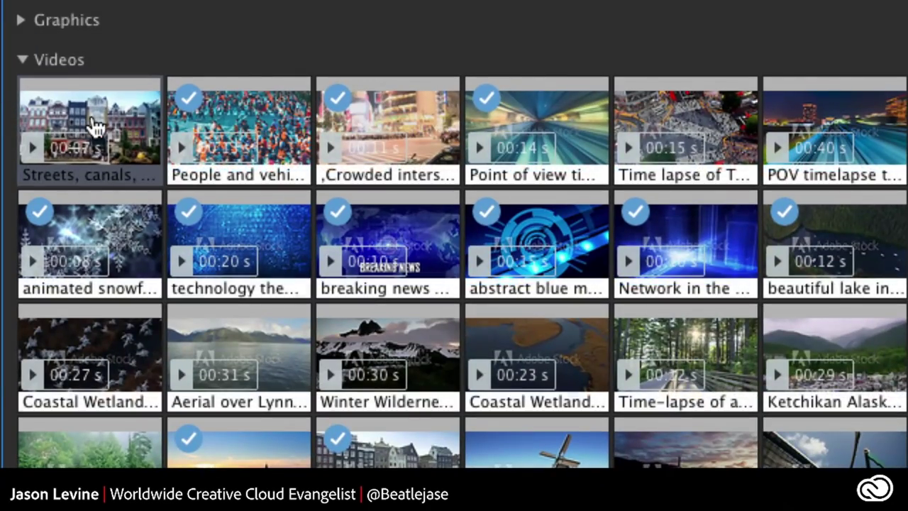
pyautogui.moveTo(32, 120)
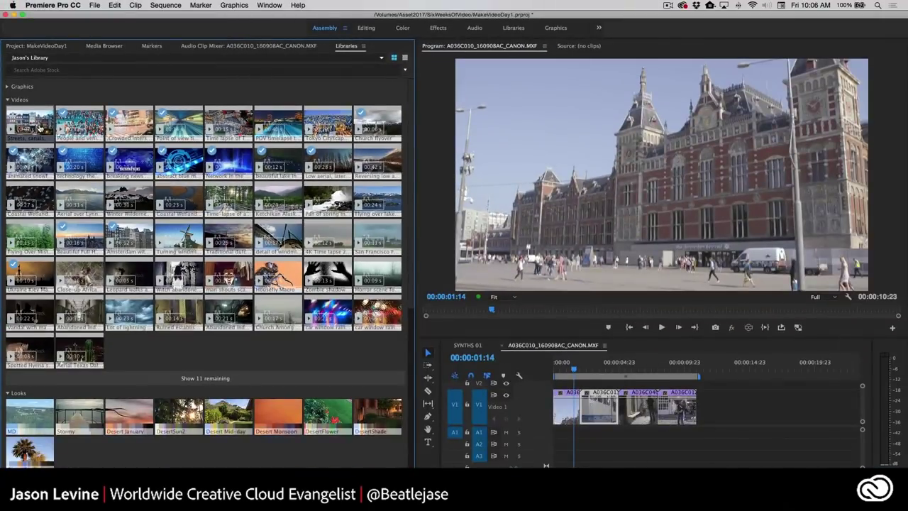
pyautogui.rightClick(122, 240)
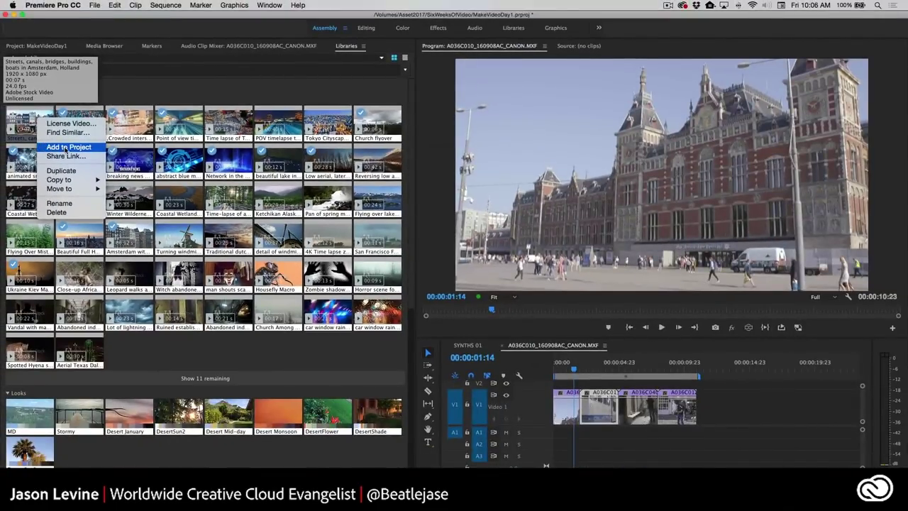
pyautogui.click(66, 148)
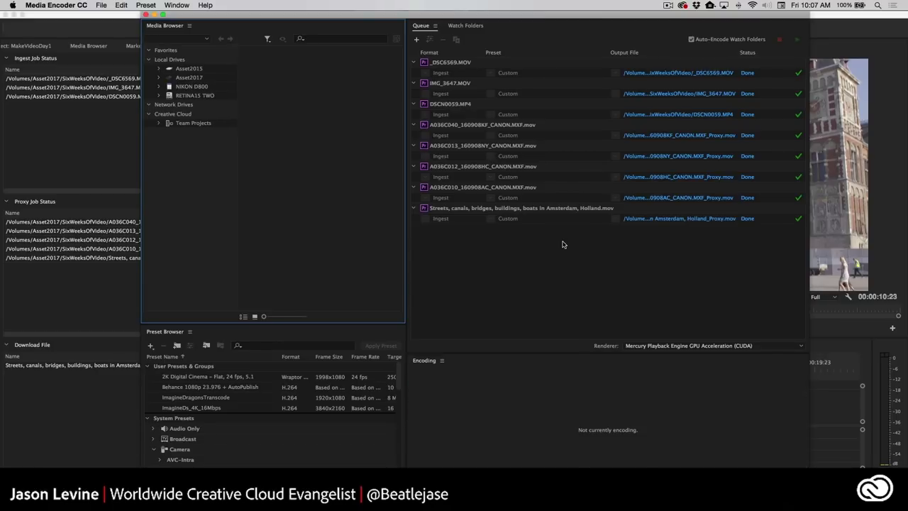
# Back in Premiere Pro, append the Amsterdam stock clip to the end of the Canon sequence and play through it to 00:00:13:00.
pyautogui.press('super+Tab')
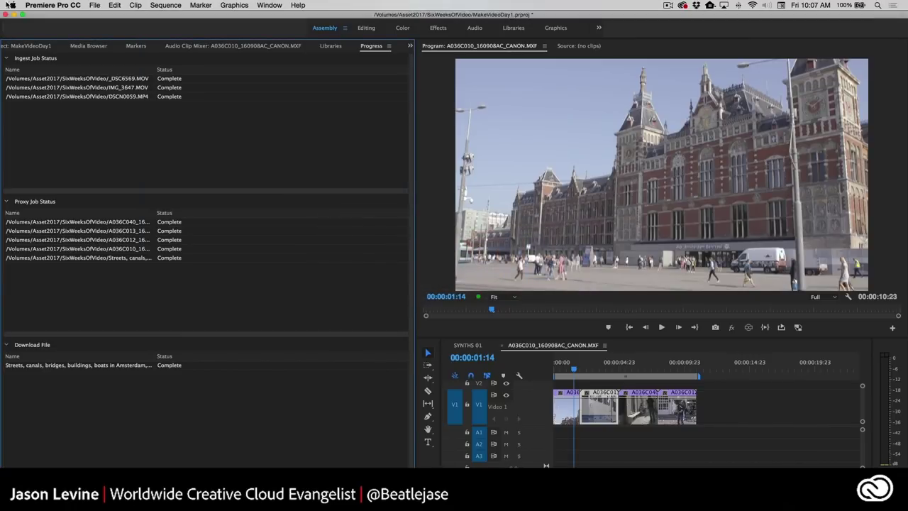
pyautogui.click(20, 46)
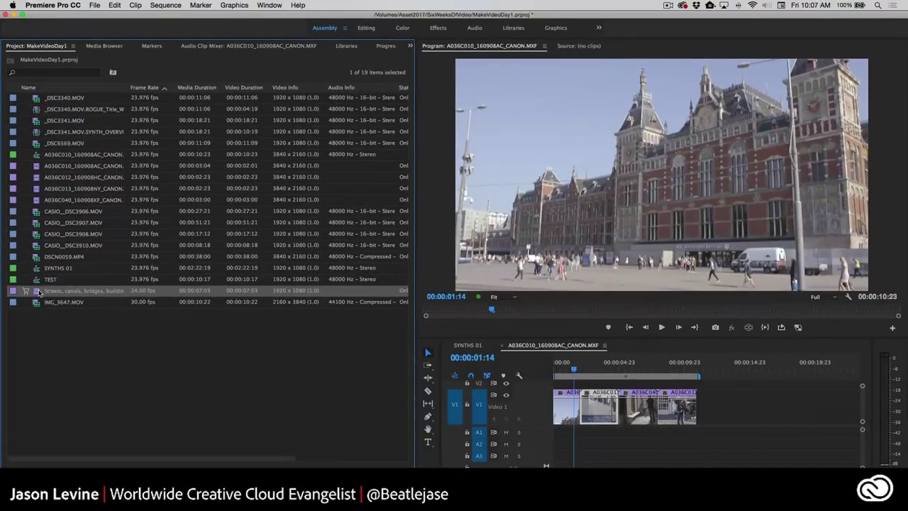
pyautogui.moveTo(562, 350); pyautogui.dragTo(702, 408)
pyautogui.click(682, 366)
pyautogui.press('space')
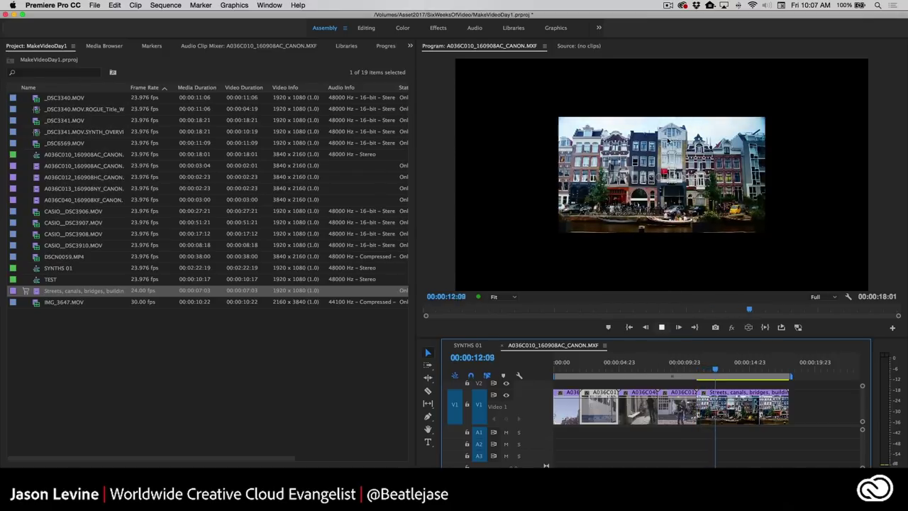
pyautogui.press('space')
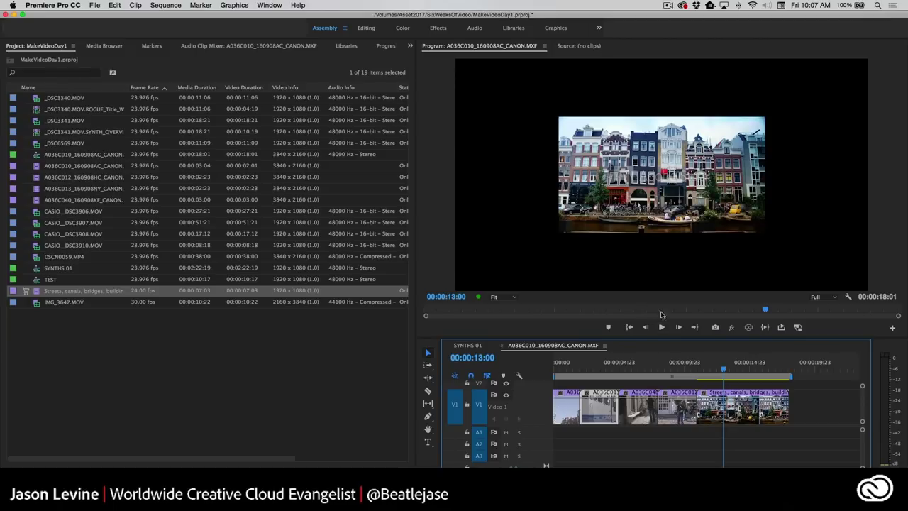
# Scale the Amsterdam stock clip in the sequence to the frame size and play it back to 00:00:13:05.
pyautogui.rightClick(730, 400)
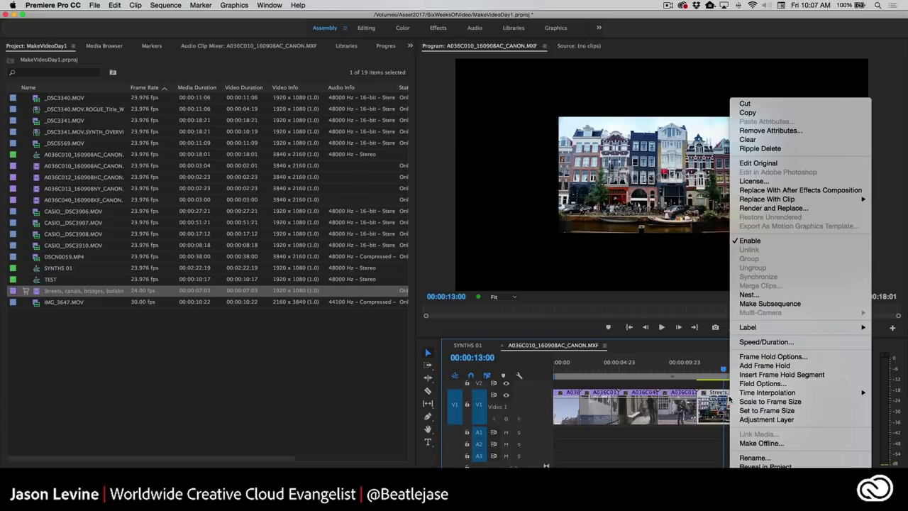
pyautogui.click(777, 402)
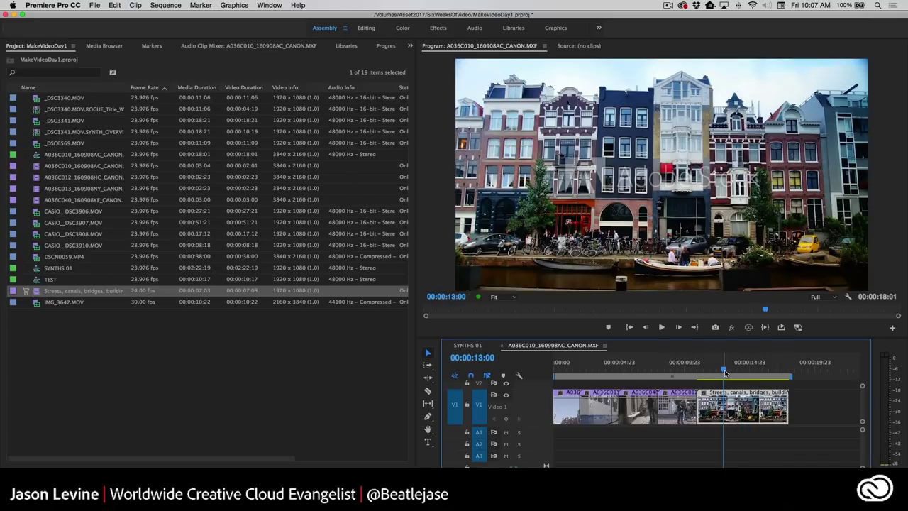
pyautogui.moveTo(723, 369); pyautogui.dragTo(671, 364)
pyautogui.press('space')
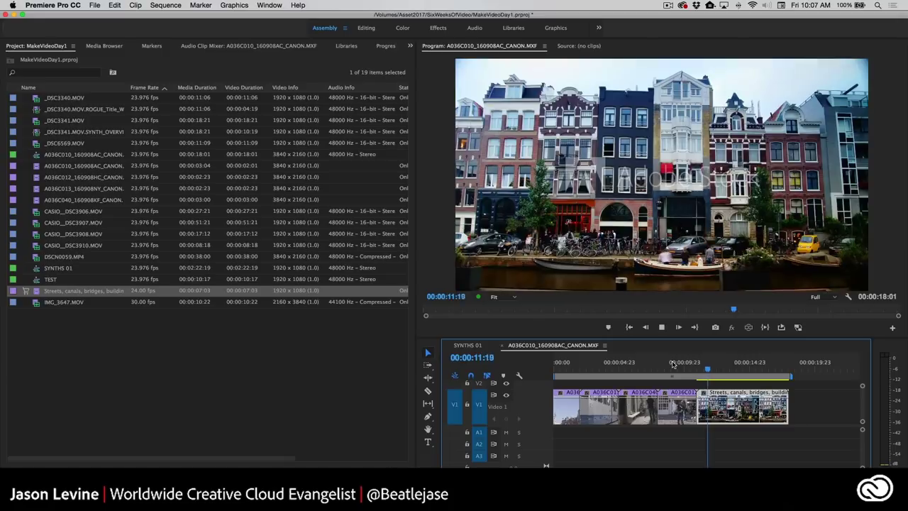
pyautogui.press('space')
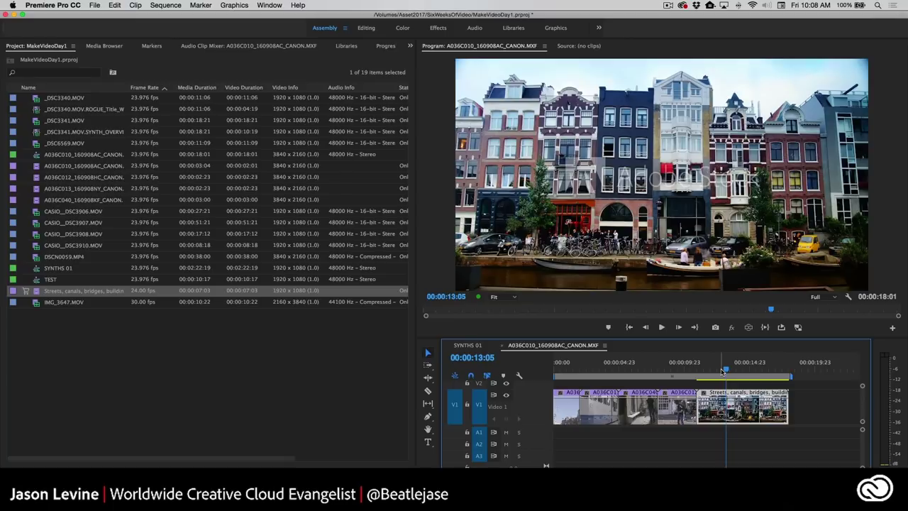
# Create a SYNTHS bin in the project, an AMSTERDAM bin inside it, and a further bin inside AMSTERDAM.
pyautogui.click(228, 349)
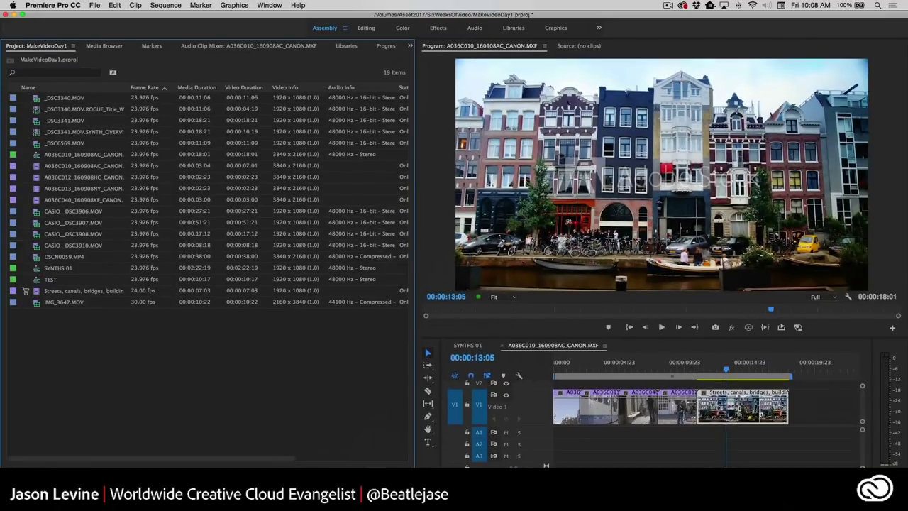
pyautogui.click(376, 474)
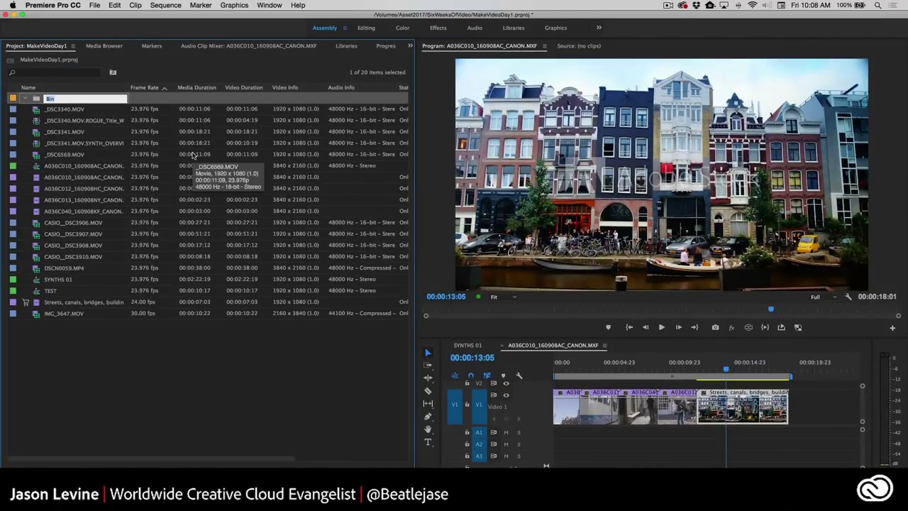
pyautogui.write('SYNTHS')
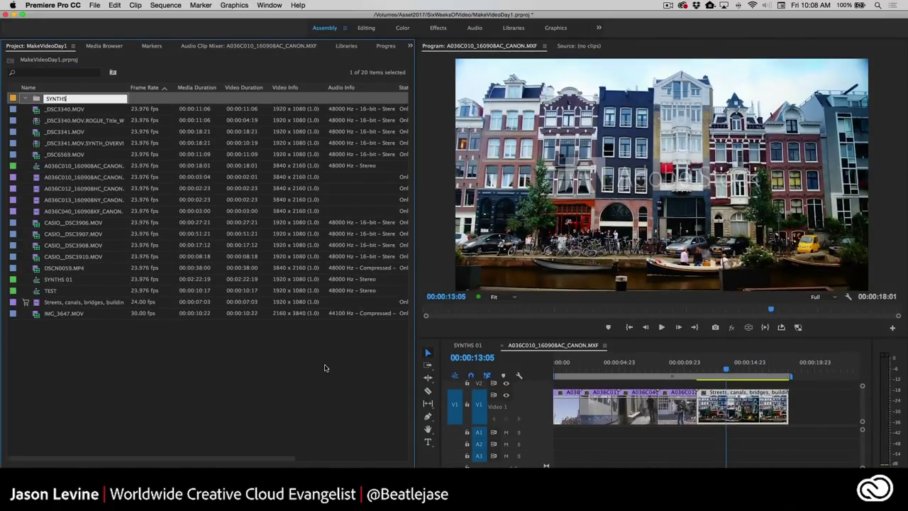
pyautogui.press('super+b')
pyautogui.write('AMSTERDAM')
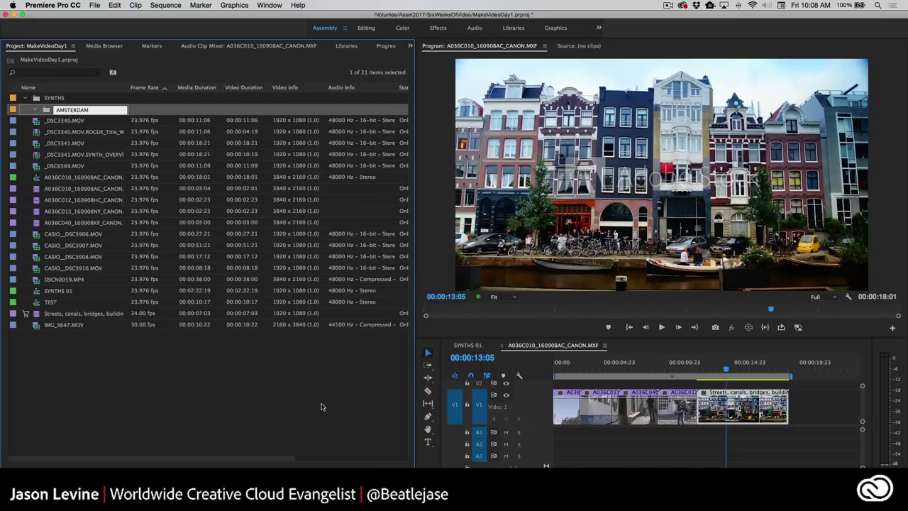
pyautogui.press('super+b')
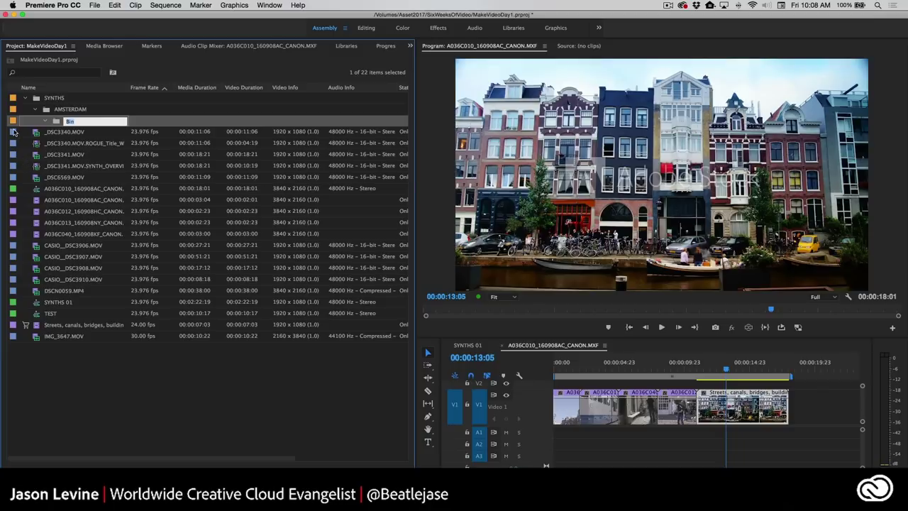
# Move the AMSTERDAM bin and the unnamed bin inside it out to the top level of the project.
pyautogui.click(45, 111)
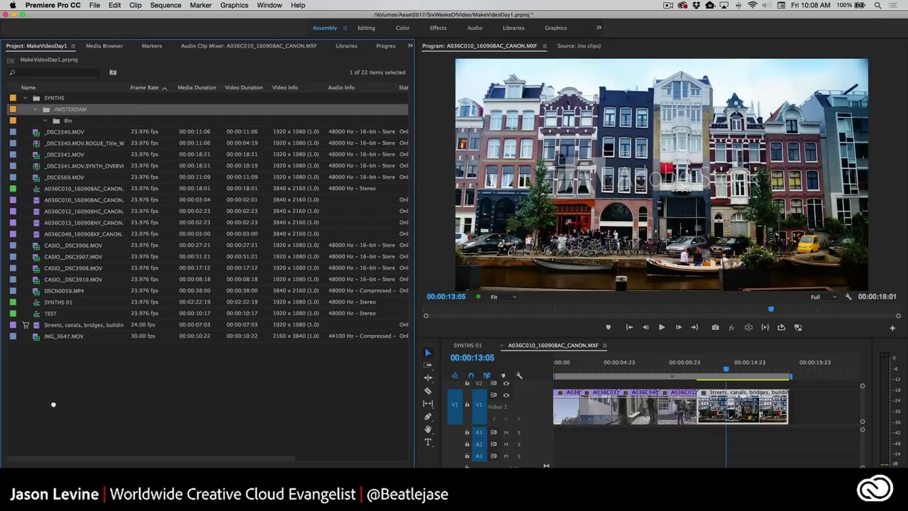
pyautogui.moveTo(53, 404); pyautogui.dragTo(54, 403)
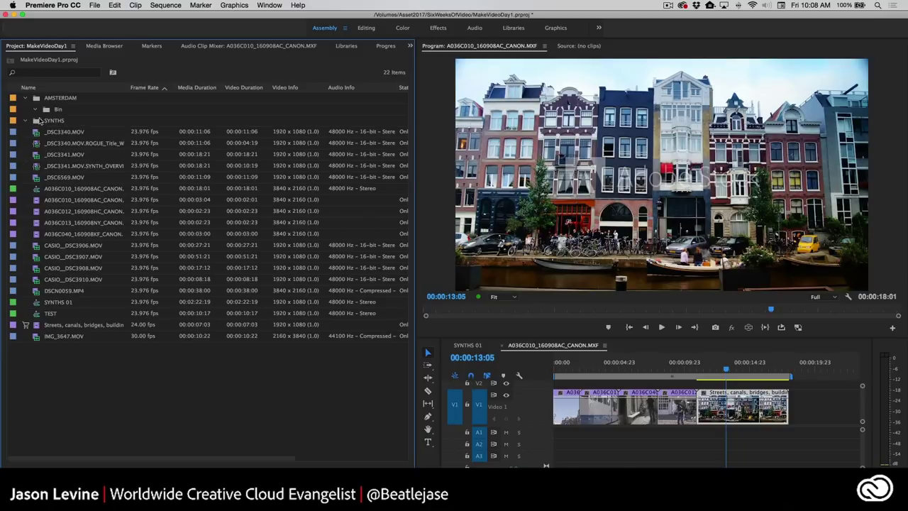
pyautogui.click(57, 405)
# Rename the unnamed bin as 360.
pyautogui.rightClick(47, 110)
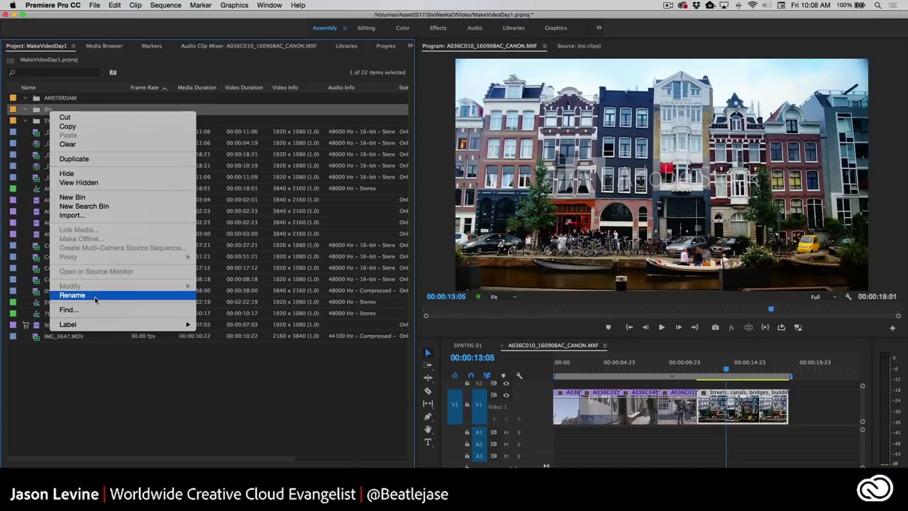
pyautogui.click(95, 296)
pyautogui.write('360')
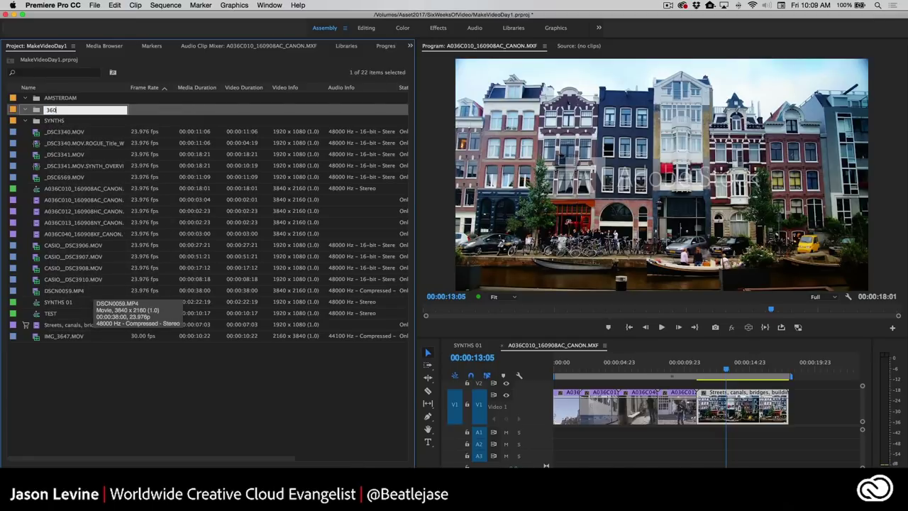
pyautogui.press('Return')
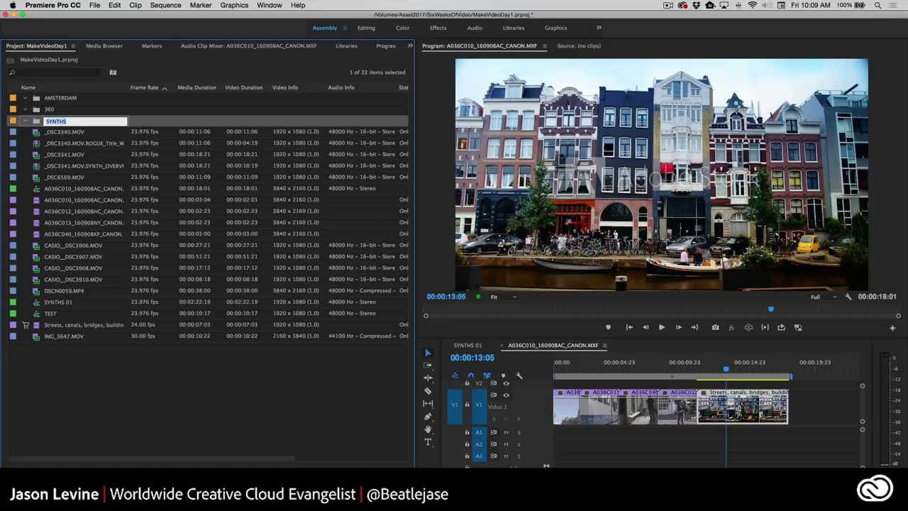
# Move the five _DSC items, from _DSC3340.MOV to _DSC6569.MOV, into the SYNTHS bin.
pyautogui.click(65, 135)
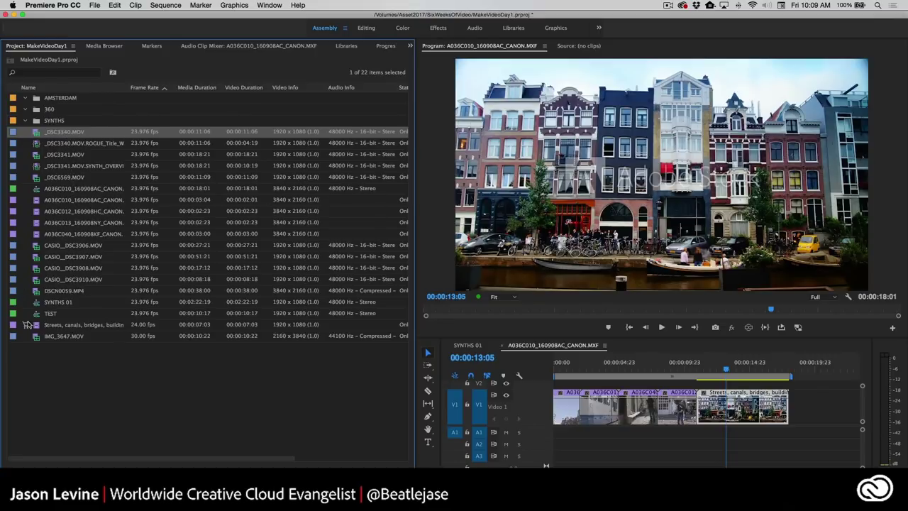
pyautogui.keyDown('shift'); pyautogui.click(75, 177); pyautogui.keyUp('shift')
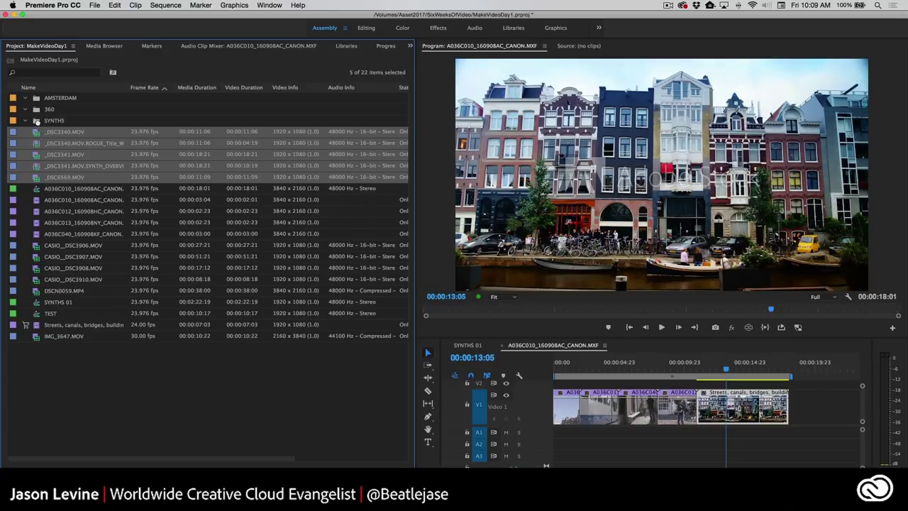
pyautogui.moveTo(45, 132); pyautogui.dragTo(37, 122)
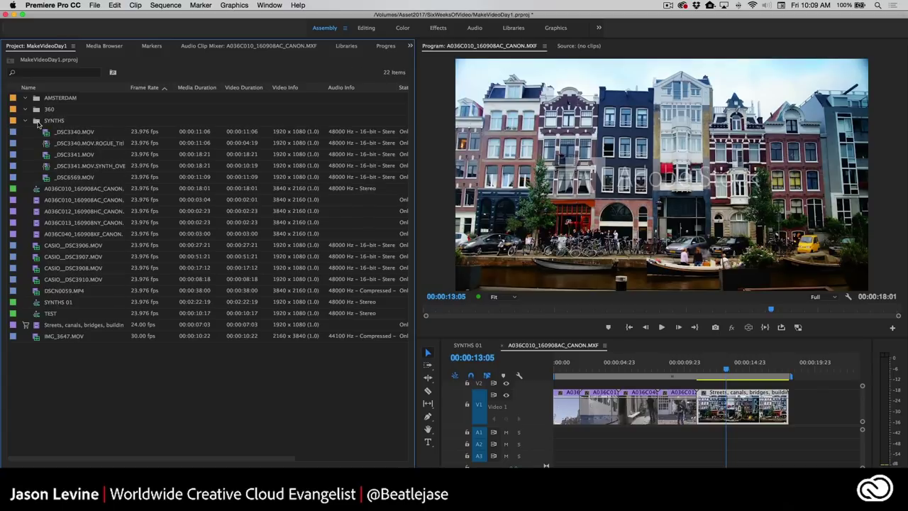
# Move the four A036C camera clips and the Adobe Stock "Streets, canals, bridges" clip into the AMSTERDAM bin.
pyautogui.click(85, 201)
pyautogui.keyDown('shift'); pyautogui.click(65, 236); pyautogui.keyUp('shift')
pyautogui.moveTo(37, 199); pyautogui.dragTo(61, 99)
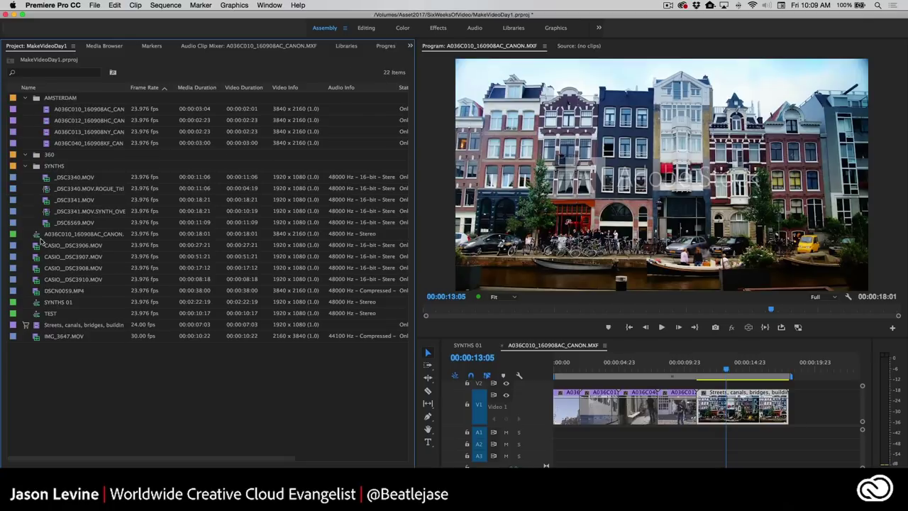
pyautogui.click(40, 325)
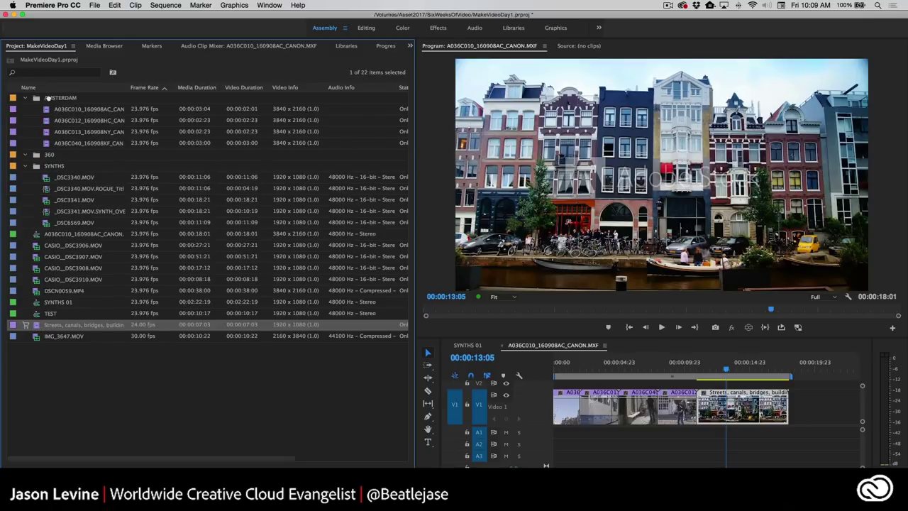
pyautogui.moveTo(47, 98); pyautogui.dragTo(48, 98)
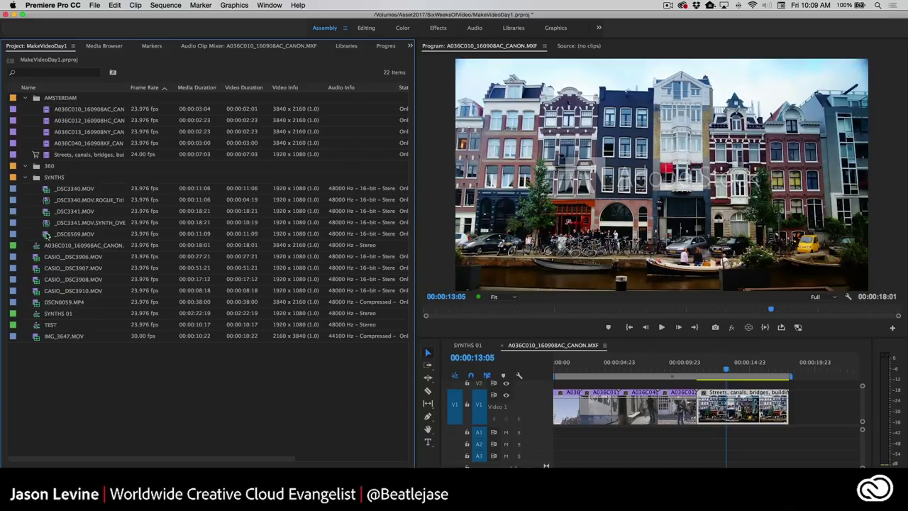
# Move the four CASIO clips, from CASIO__DSC3906.MOV to CASIO__DSC3910.MOV, and DSCN0059.MP4 into the SYNTHS bin.
pyautogui.click(81, 257)
pyautogui.press('Return')
pyautogui.press('Tab')
pyautogui.press('Tab')
pyautogui.press('Tab')
pyautogui.press('Tab')
pyautogui.press('Tab')
pyautogui.press('Tab')
pyautogui.click(74, 257)
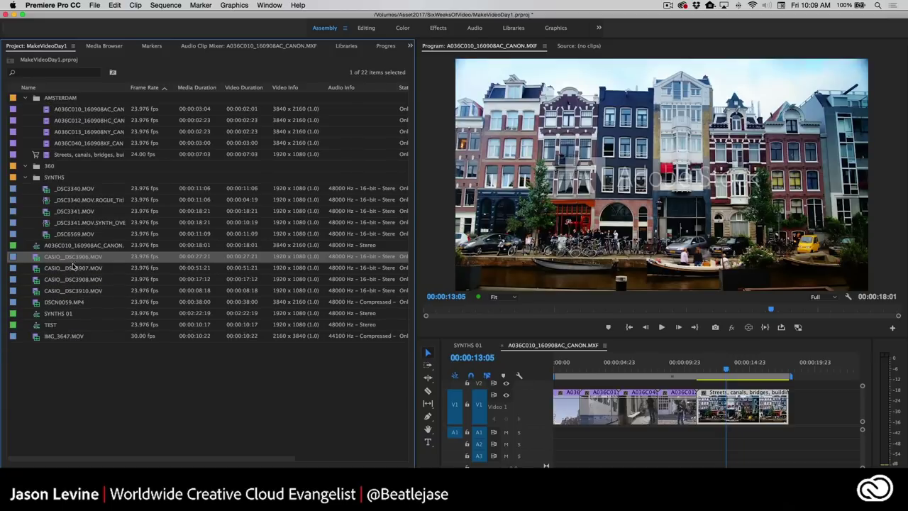
pyautogui.keyDown('shift'); pyautogui.click(74, 302); pyautogui.keyUp('shift')
pyautogui.moveTo(47, 264); pyautogui.dragTo(53, 178)
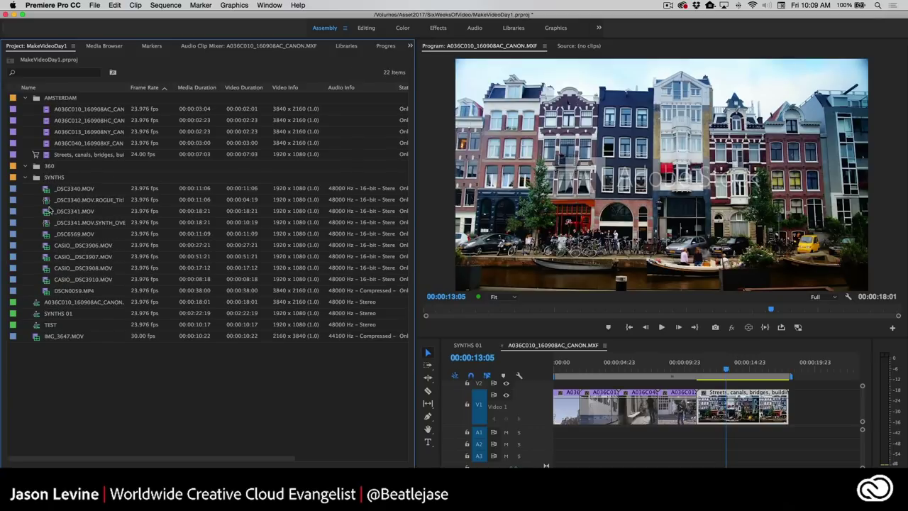
# Move IMG_3647.MOV into the 360 bin and collapse the AMSTERDAM, 360 and SYNTHS bins.
pyautogui.click(38, 337)
pyautogui.moveTo(81, 297); pyautogui.dragTo(49, 167)
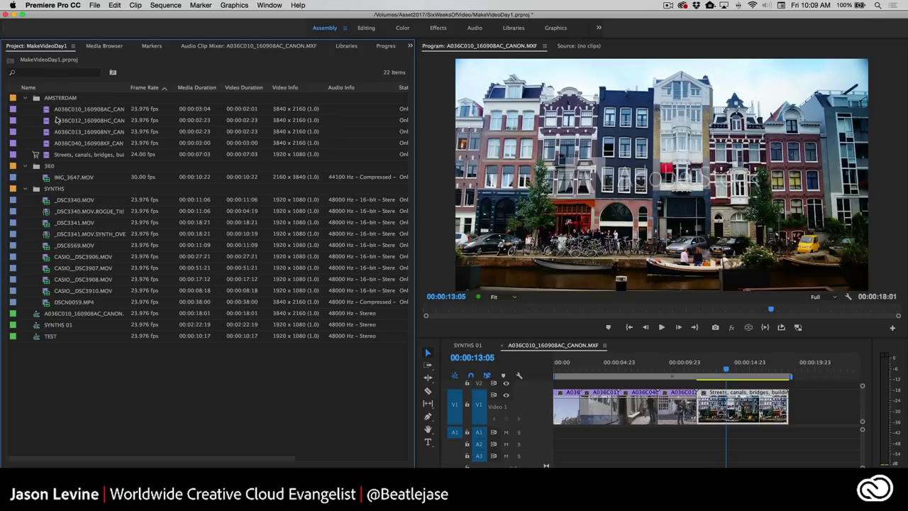
pyautogui.click(27, 98)
pyautogui.click(27, 109)
pyautogui.click(27, 120)
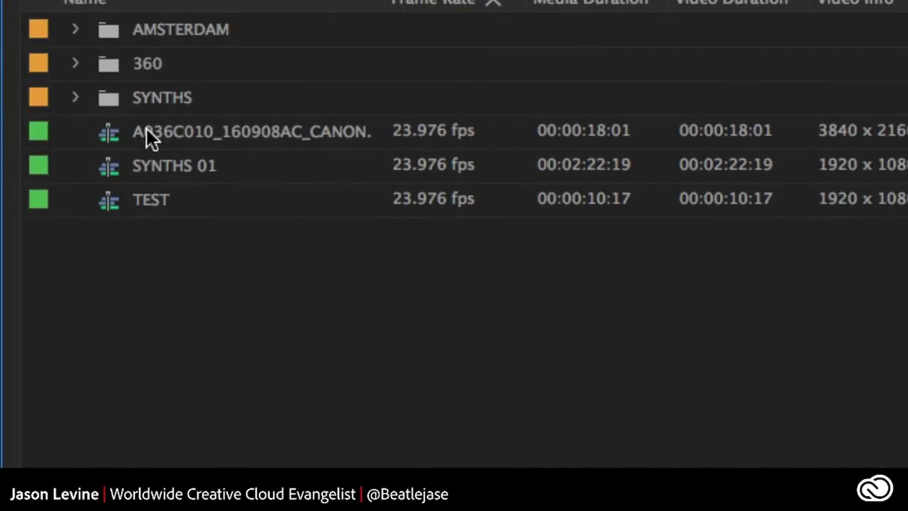
# Examine the sequences outside the bins: A036C010_160908AC_CANON.MXF, SYNTHS 01 and TEST.
pyautogui.click(49, 132)
pyautogui.click(53, 142)
pyautogui.click(163, 200)
pyautogui.click(159, 171)
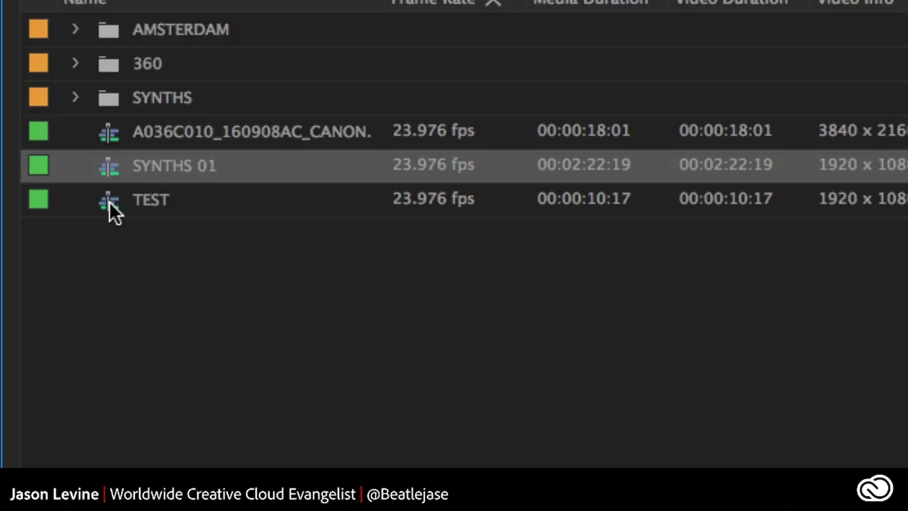
pyautogui.moveTo(110, 204)
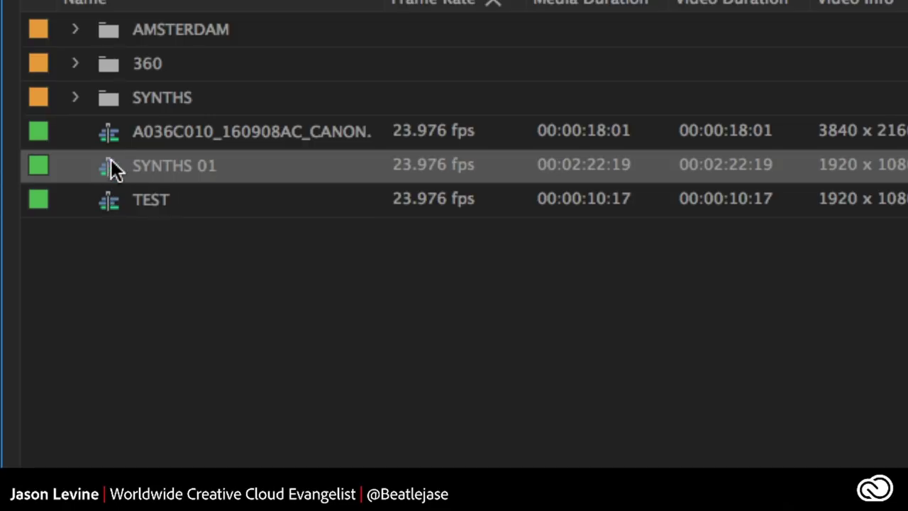
pyautogui.moveTo(110, 132)
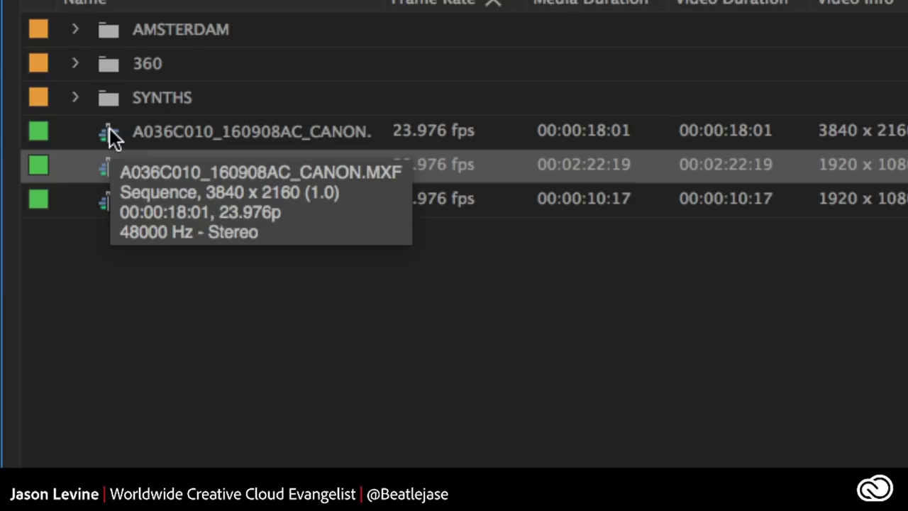